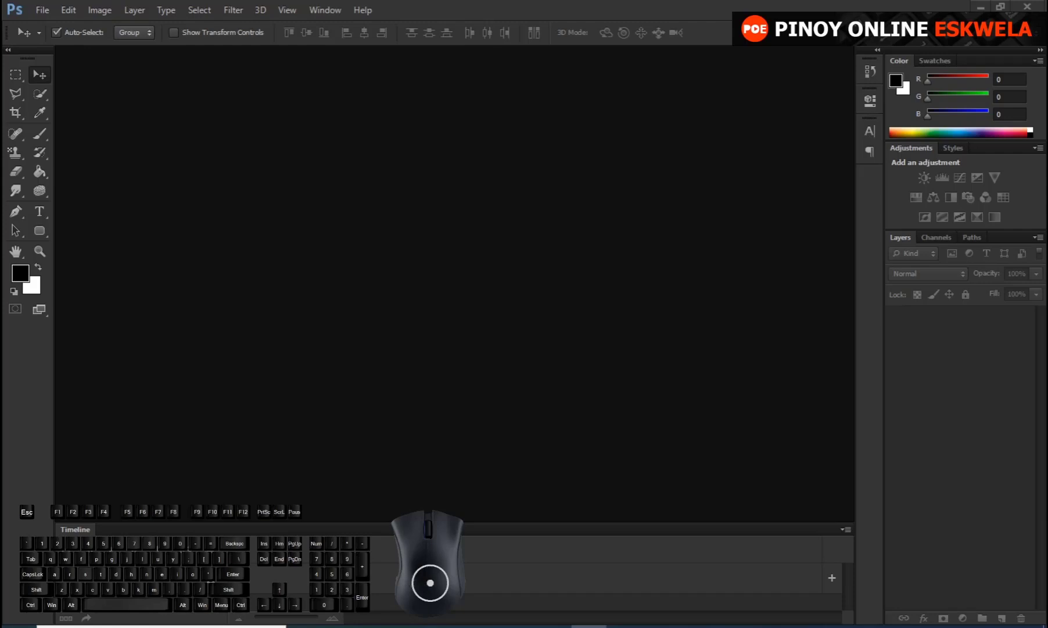
Create a new document named "text" from the Default Photoshop Size preset, with the resolution set to 150 pixels/inch.
{"action": "key", "text": "ctrl+n"}
{"action": "left_click", "coordinate": [414, 151]}
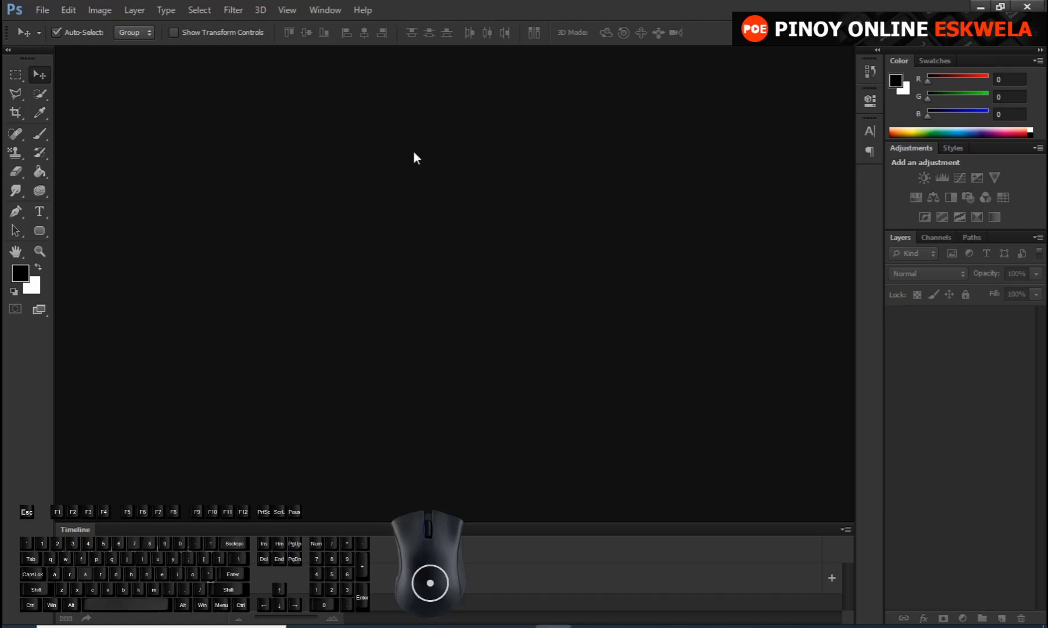
{"action": "key", "text": "ctrl+n"}
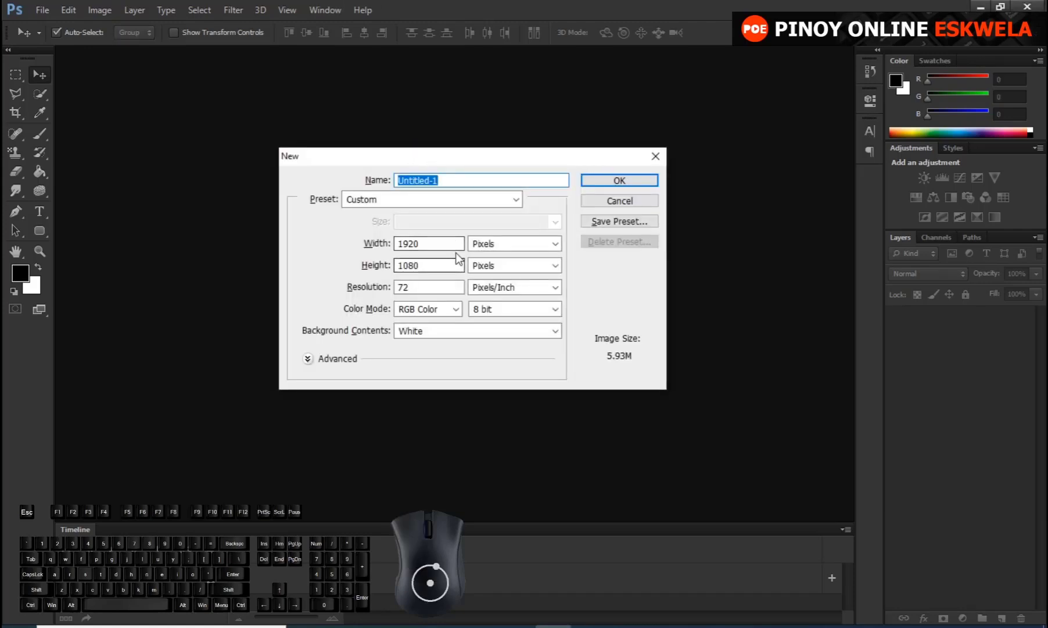
{"action": "left_click", "coordinate": [453, 196]}
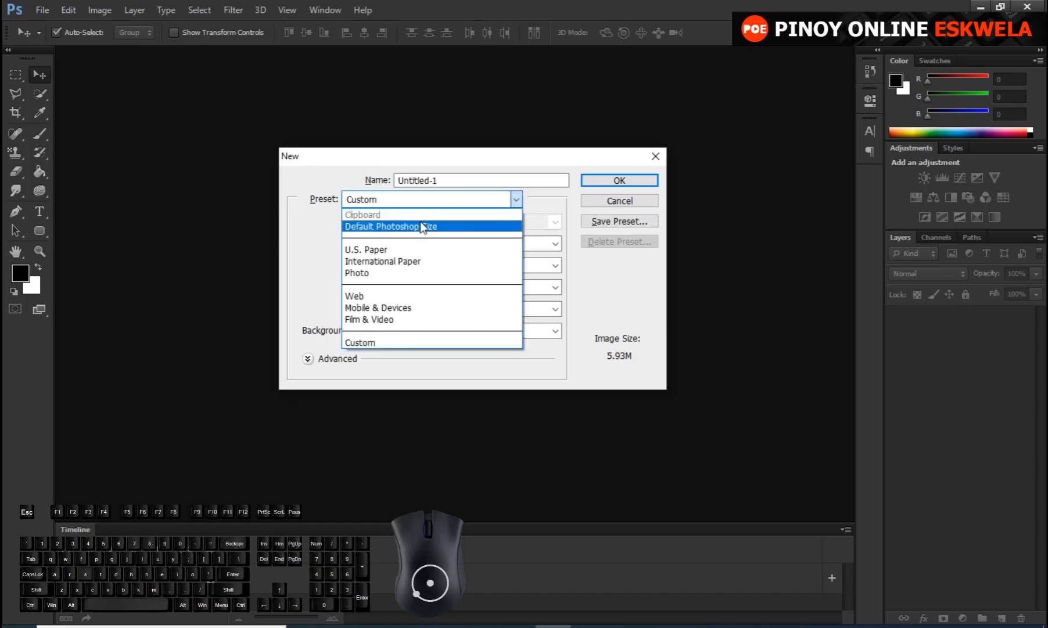
{"action": "left_click", "coordinate": [407, 227]}
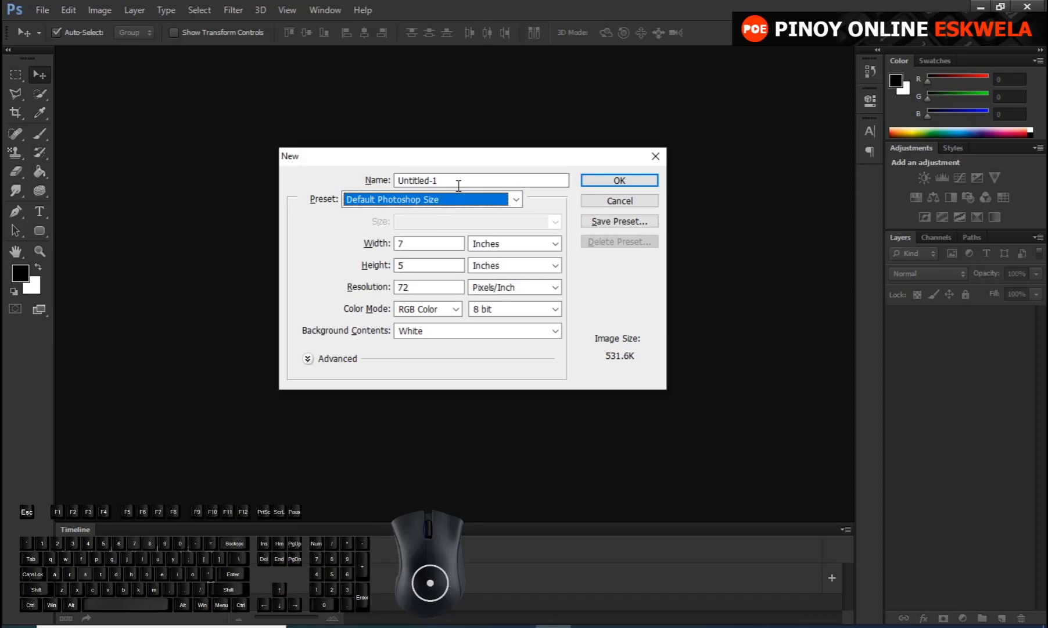
{"action": "left_click_drag", "start_coordinate": [419, 286], "coordinate": [312, 293]}
{"action": "type", "text": "150"}
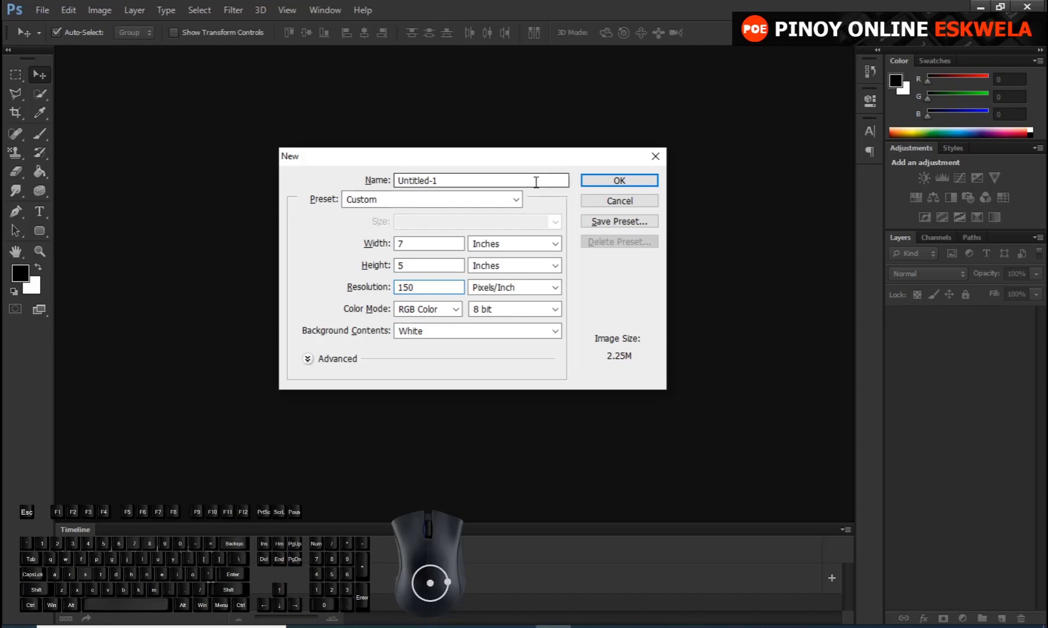
{"action": "left_click_drag", "start_coordinate": [449, 179], "coordinate": [379, 180]}
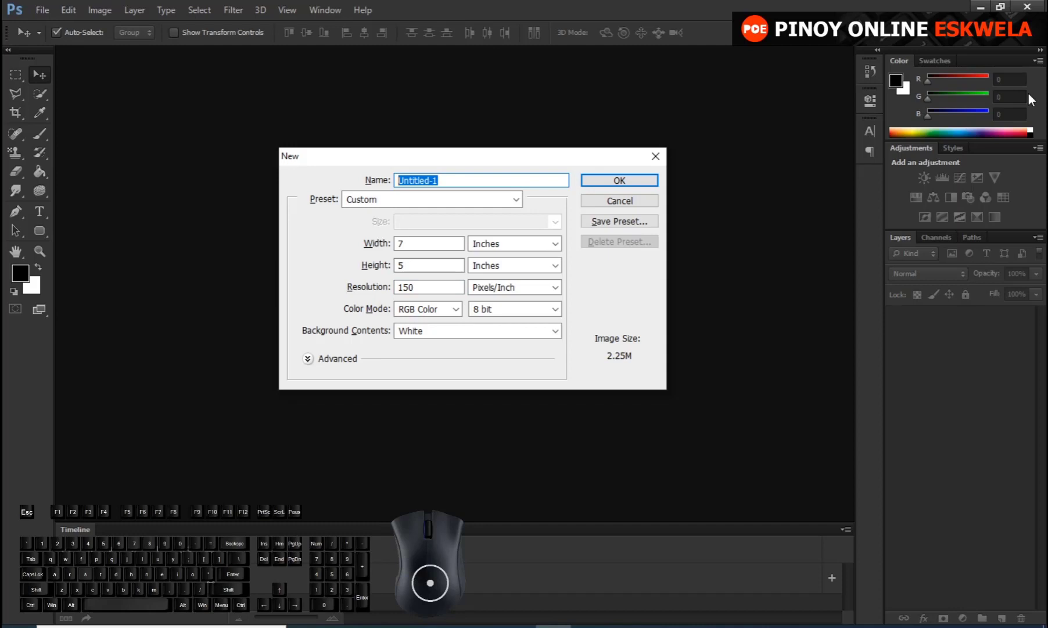
{"action": "type", "text": "text"}
{"action": "key", "text": "Return"}
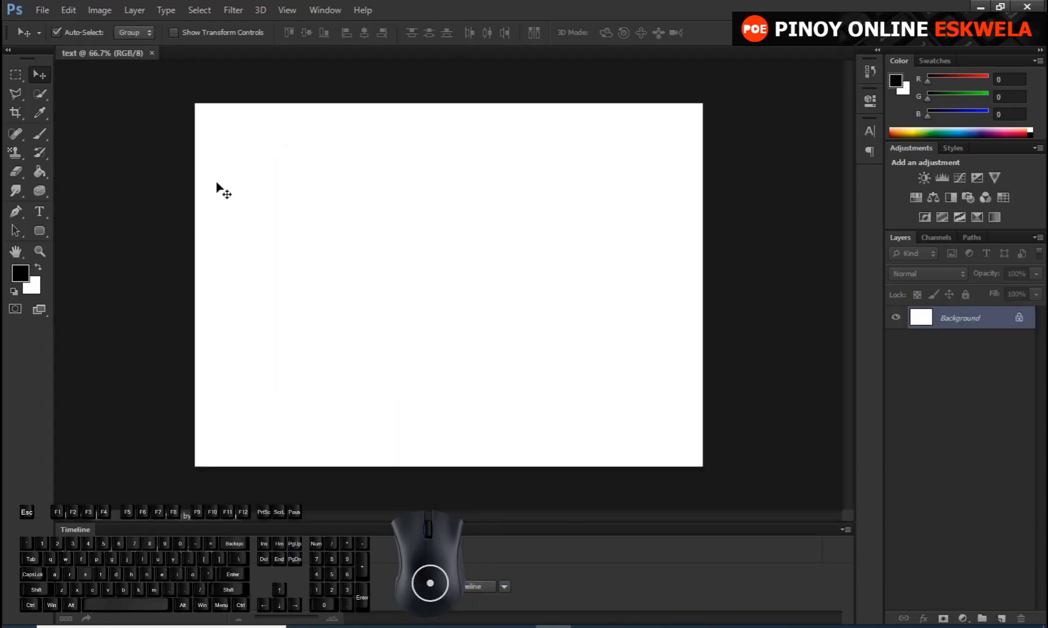
Add a point text reading "text type" in the upper-left area of the canvas.
{"action": "left_click", "coordinate": [39, 212]}
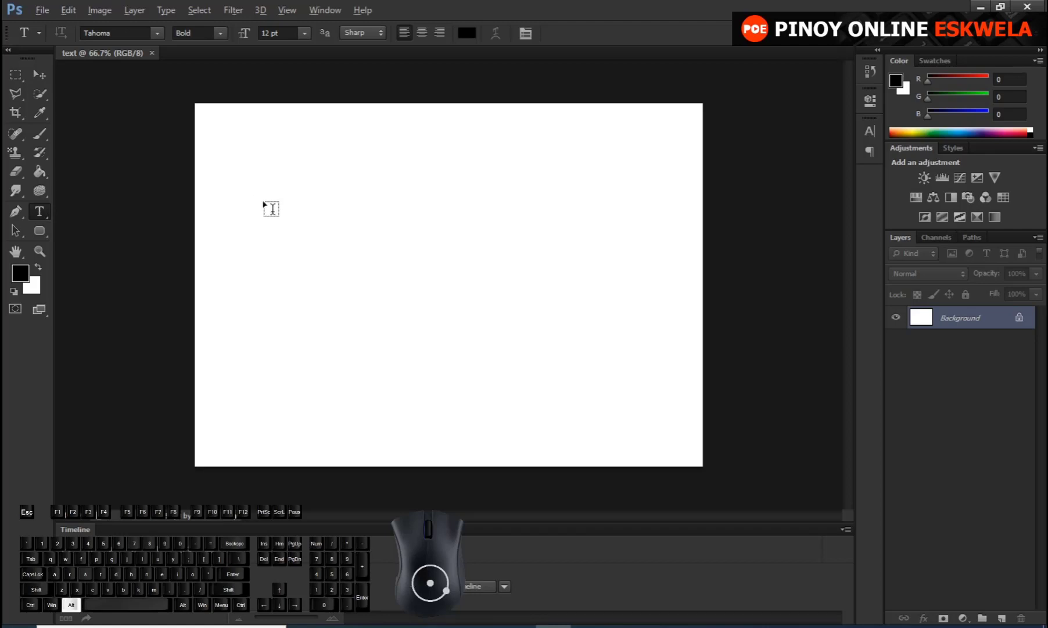
{"action": "scroll", "coordinate": [269, 206], "scroll_direction": "up", "scroll_amount": 2}
{"action": "scroll", "coordinate": [279, 222], "scroll_direction": "down", "scroll_amount": 1}
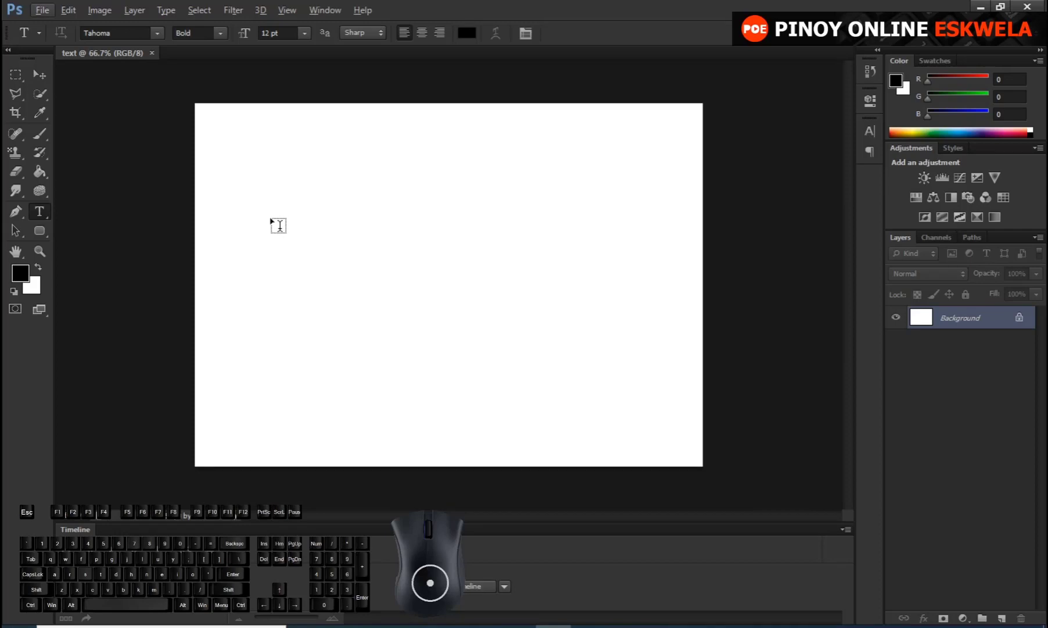
{"action": "left_click", "coordinate": [242, 182]}
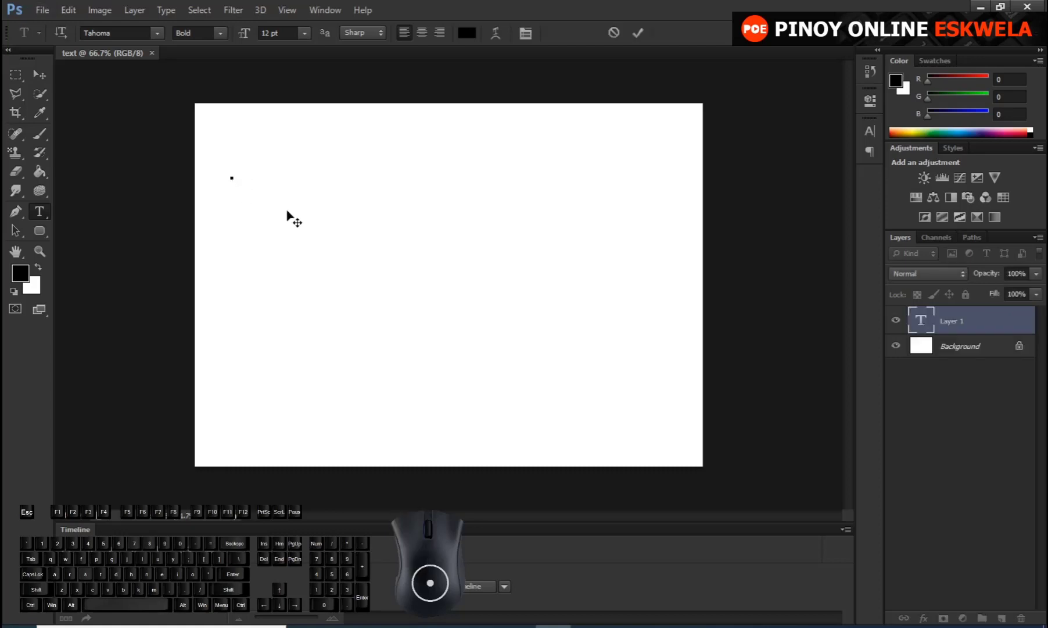
{"action": "type", "text": "text tp"}
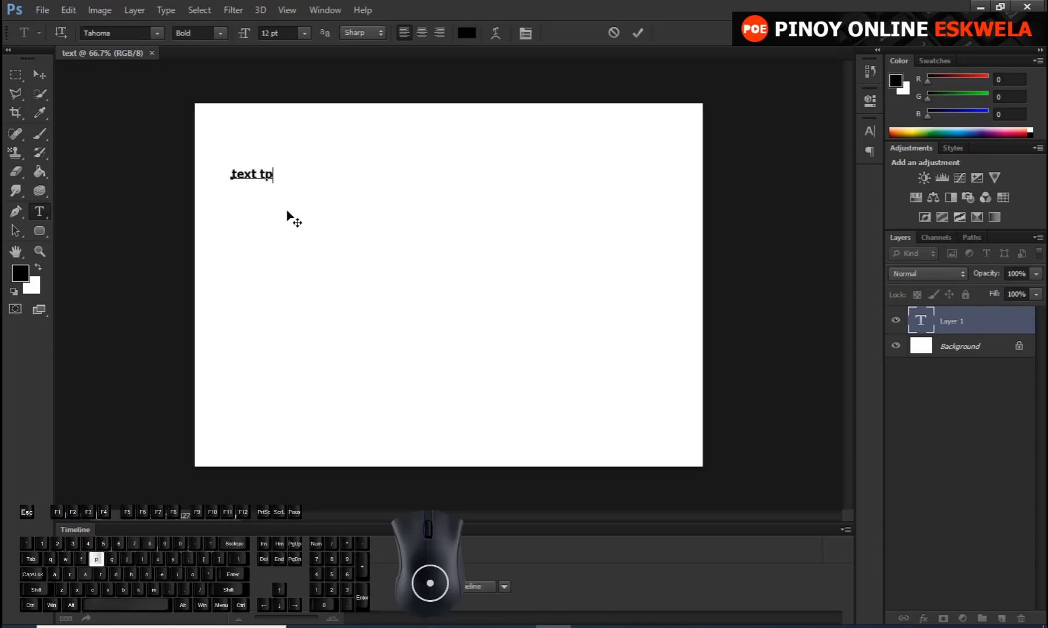
{"action": "key", "text": "BackSpace"}
{"action": "type", "text": "ype"}
{"action": "left_click", "coordinate": [637, 34]}
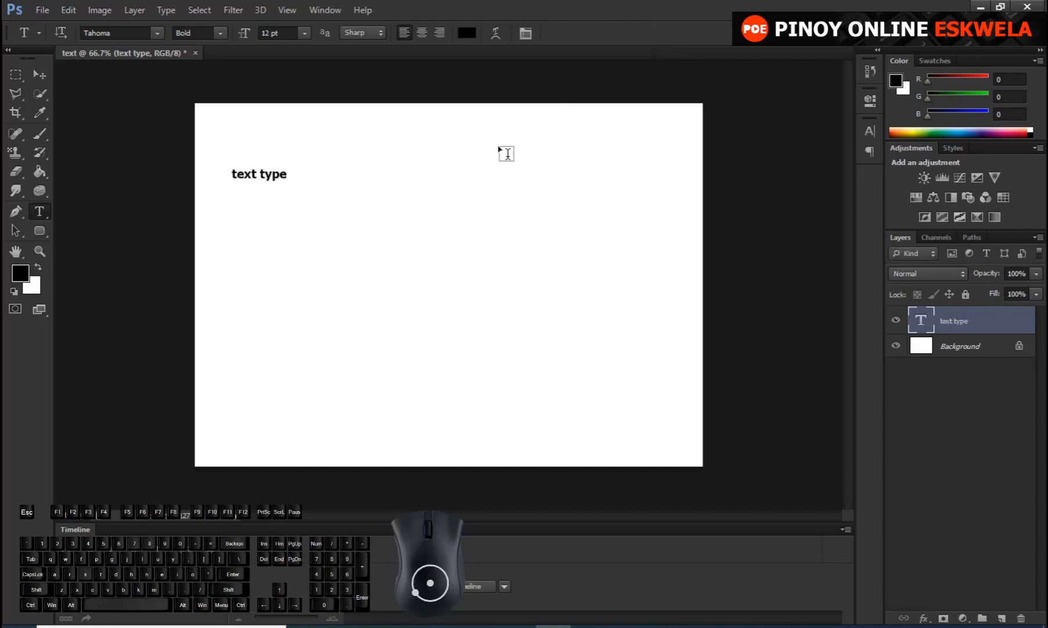
Draw a tall paragraph text box in the right half of the canvas and fill it with "type" followed by several lines of random letters.
{"action": "left_click_drag", "start_coordinate": [466, 162], "coordinate": [638, 416]}
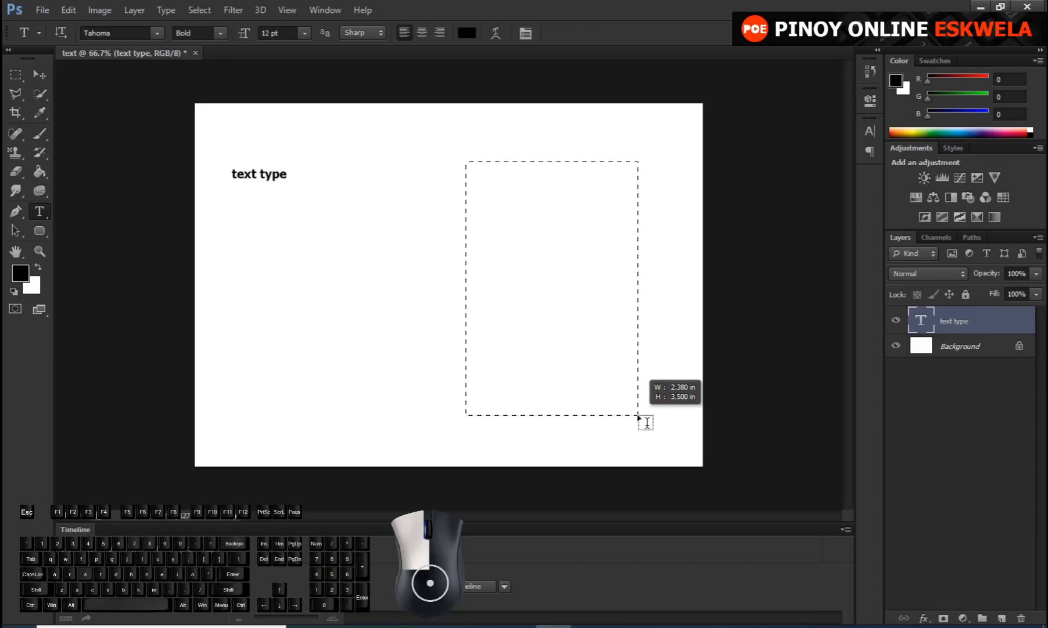
{"action": "left_click_drag", "start_coordinate": [638, 416], "coordinate": [605, 410]}
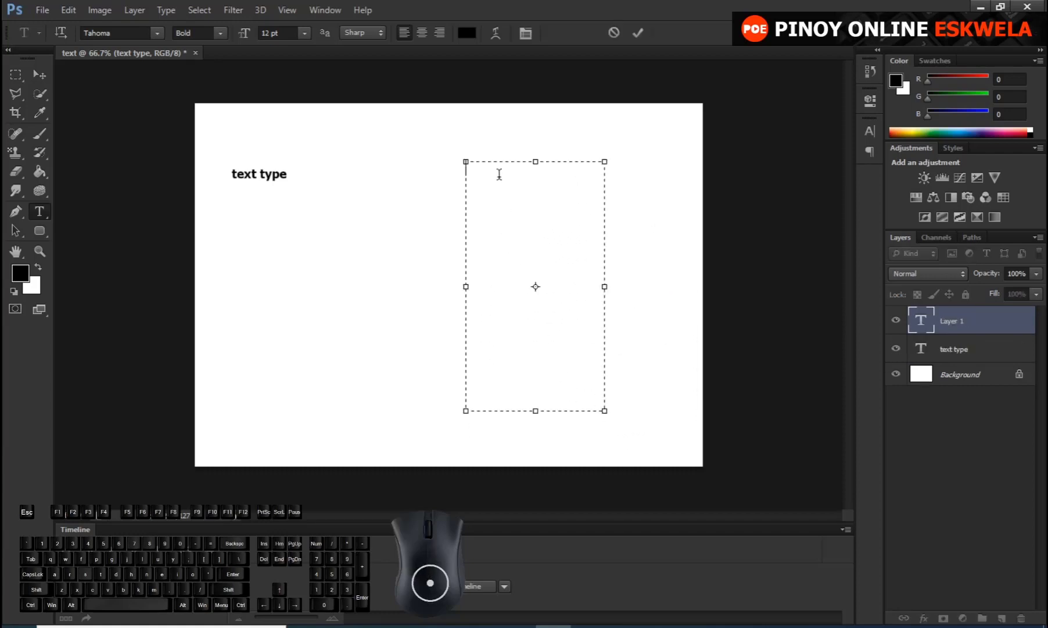
{"action": "type", "text": "type fkjdskfdkjkdfjd"}
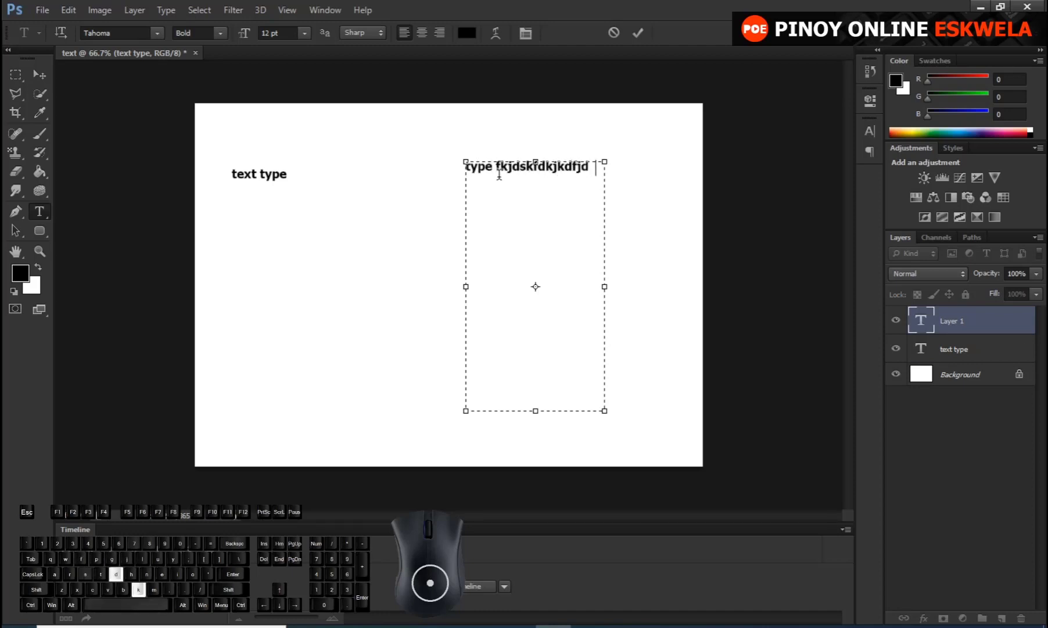
{"action": "type", "text": "kjfkdfjkdjfkdjfkdjfkdjfkjdfkjfdkdfjkfdjkdfjfkdjfdkdj"}
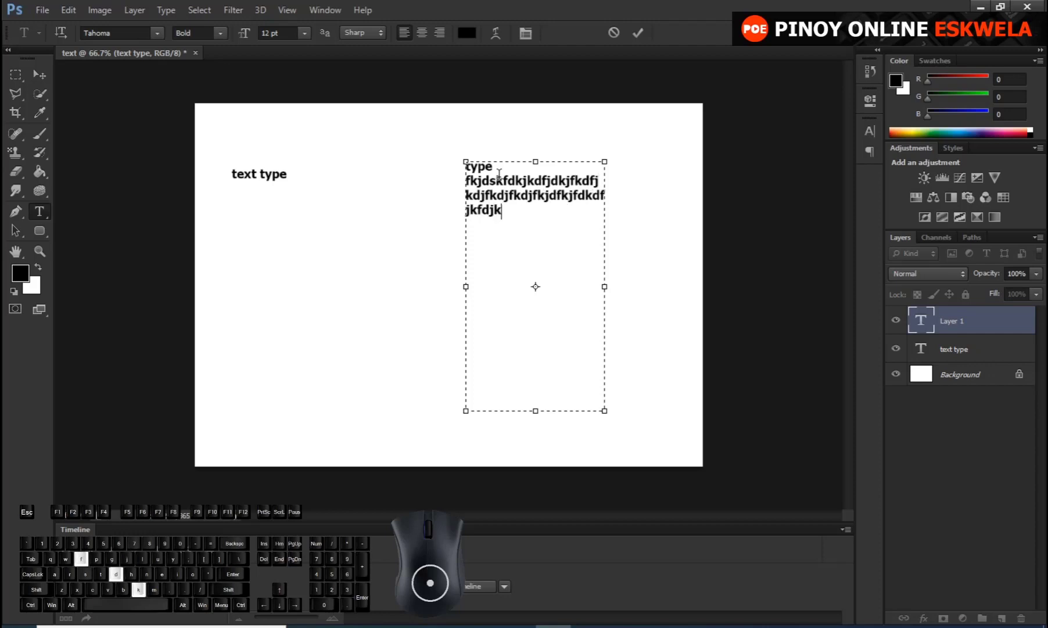
{"action": "key", "text": "ctrl+Return"}
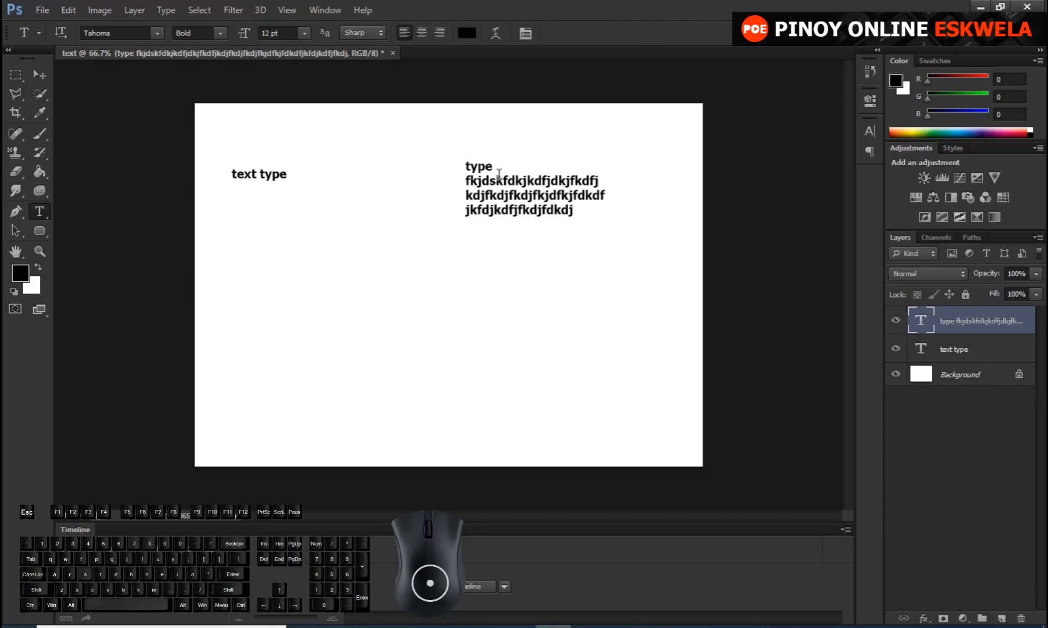
Add a point text reading "type" below the "text type" line.
{"action": "left_click", "coordinate": [220, 232]}
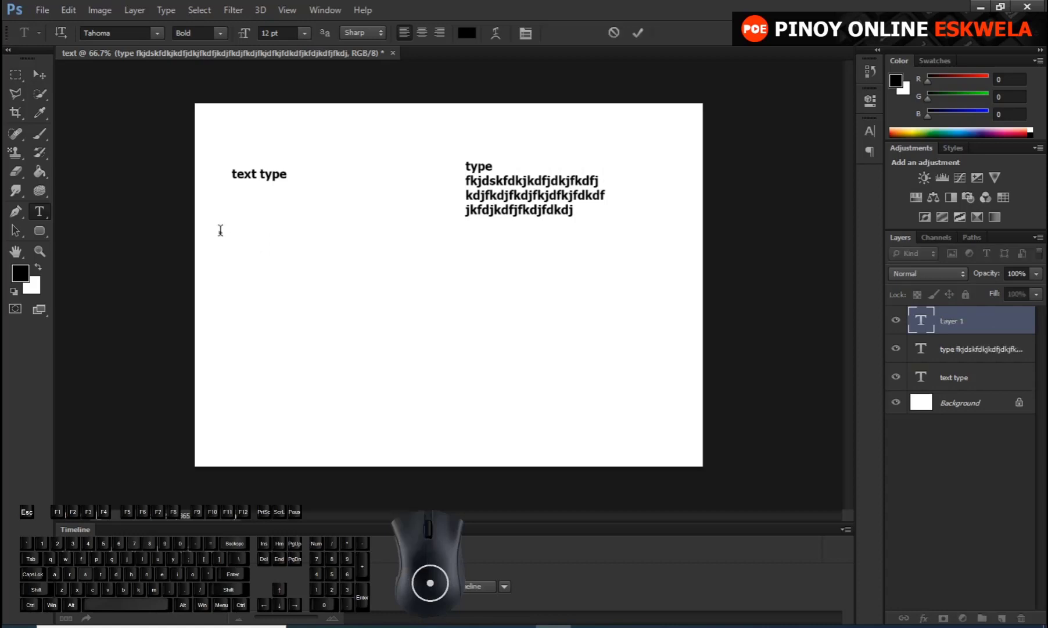
{"action": "type", "text": "type"}
{"action": "key", "text": "ctrl+Return"}
Draw a paragraph text box in the middle of the canvas, enter "csdfcscvsdvdvdvdvvd" in it, and commit the text.
{"action": "left_click_drag", "start_coordinate": [300, 268], "coordinate": [456, 401]}
{"action": "right_click", "coordinate": [362, 308]}
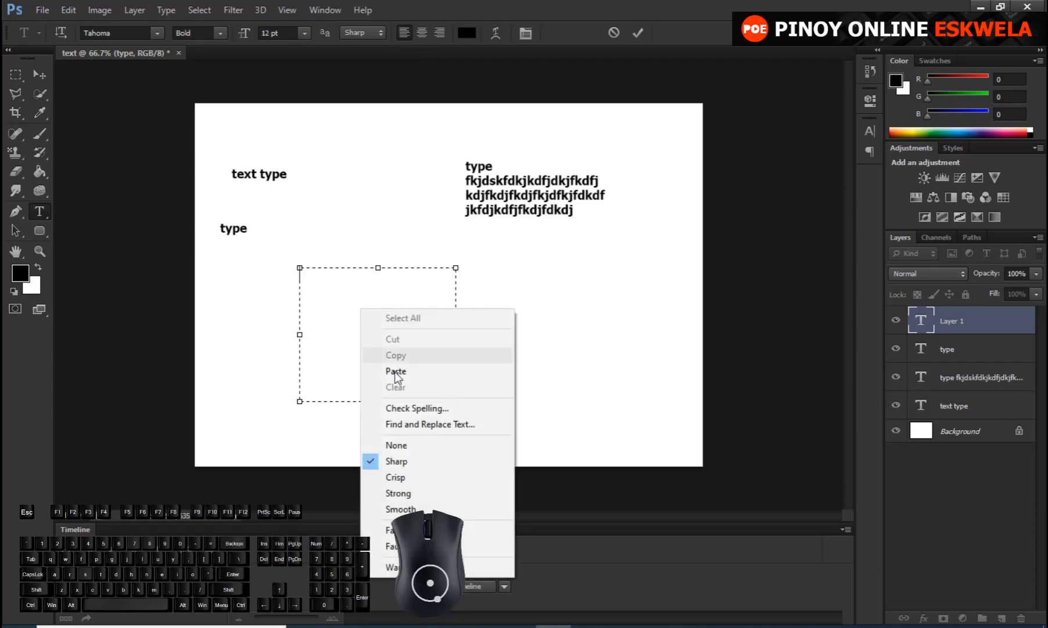
{"action": "left_click", "coordinate": [341, 310]}
{"action": "type", "text": "tsdfcscvsdvdvdvdvvd"}
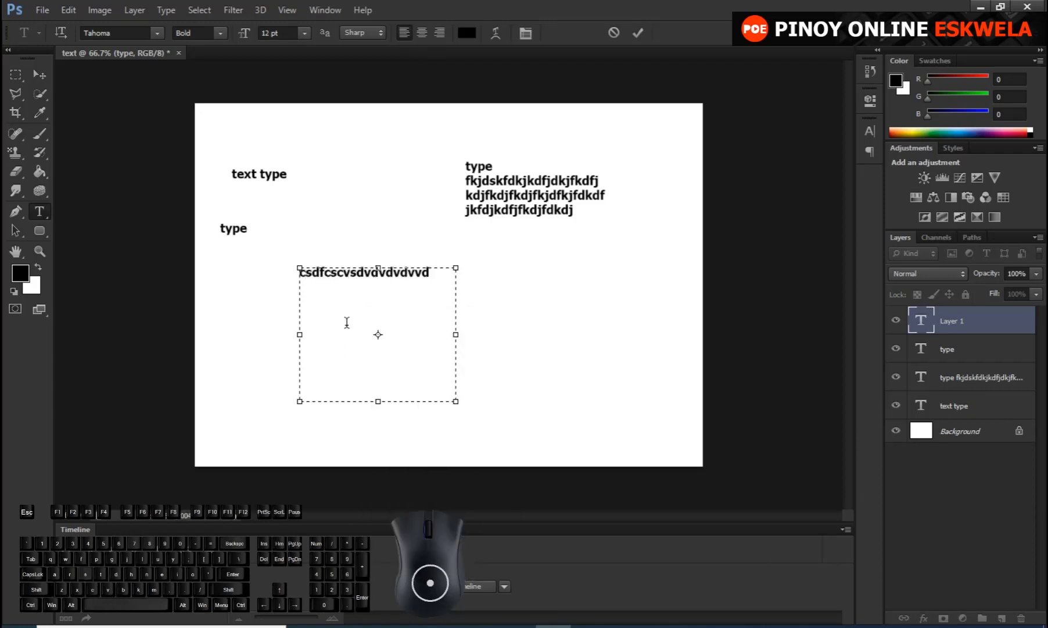
{"action": "left_click", "coordinate": [39, 75]}
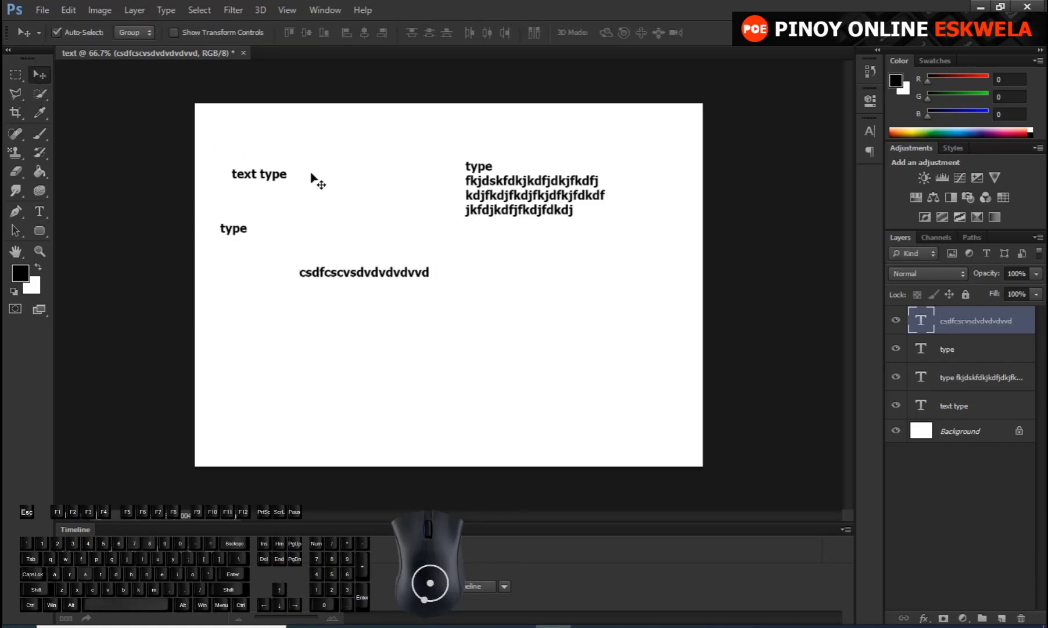
Select all four text layers on the canvas with the Move tool and delete them.
{"action": "left_click", "coordinate": [253, 148]}
{"action": "left_click_drag", "start_coordinate": [219, 146], "coordinate": [639, 332]}
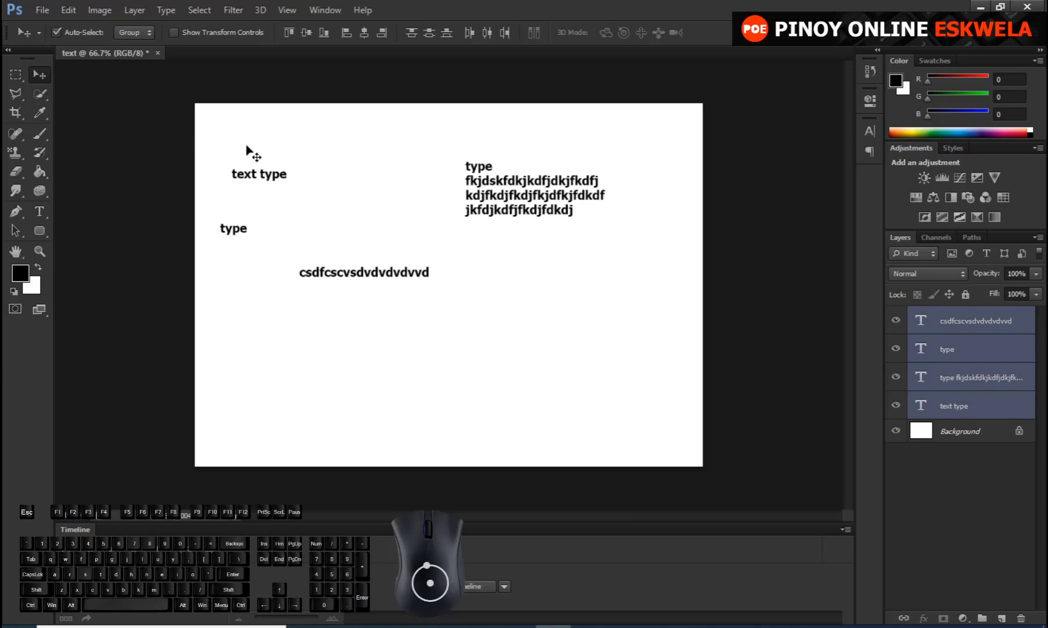
{"action": "left_click_drag", "start_coordinate": [229, 137], "coordinate": [594, 348]}
{"action": "left_click_drag", "start_coordinate": [211, 125], "coordinate": [580, 347]}
{"action": "key", "text": "BackSpace"}
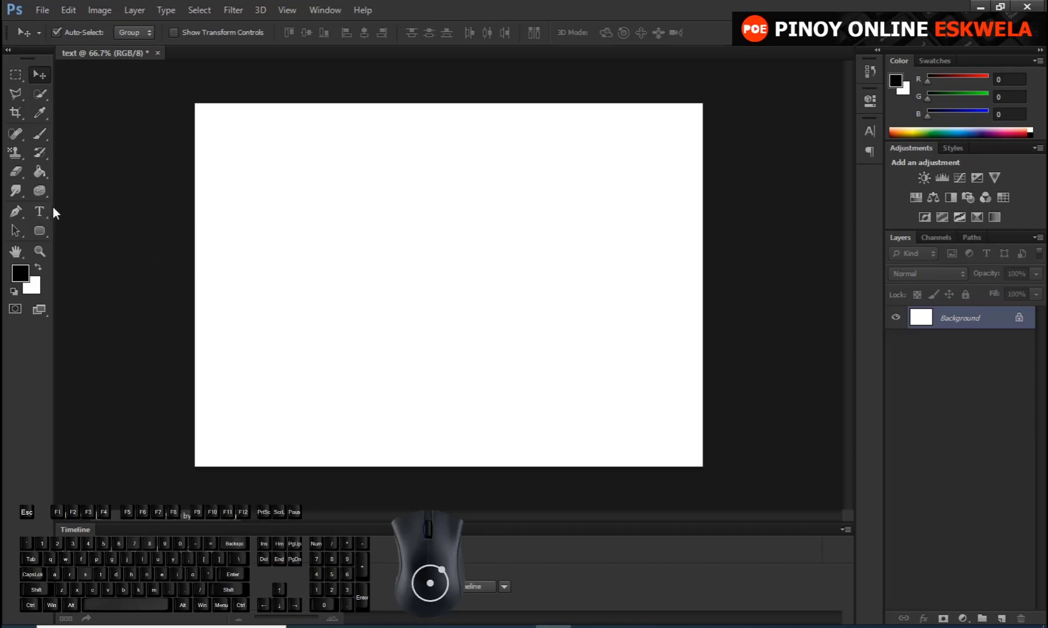
Start a point text in the upper-left area of the empty canvas and enter "COMPANY NAME" in capitals.
{"action": "left_click", "coordinate": [44, 211]}
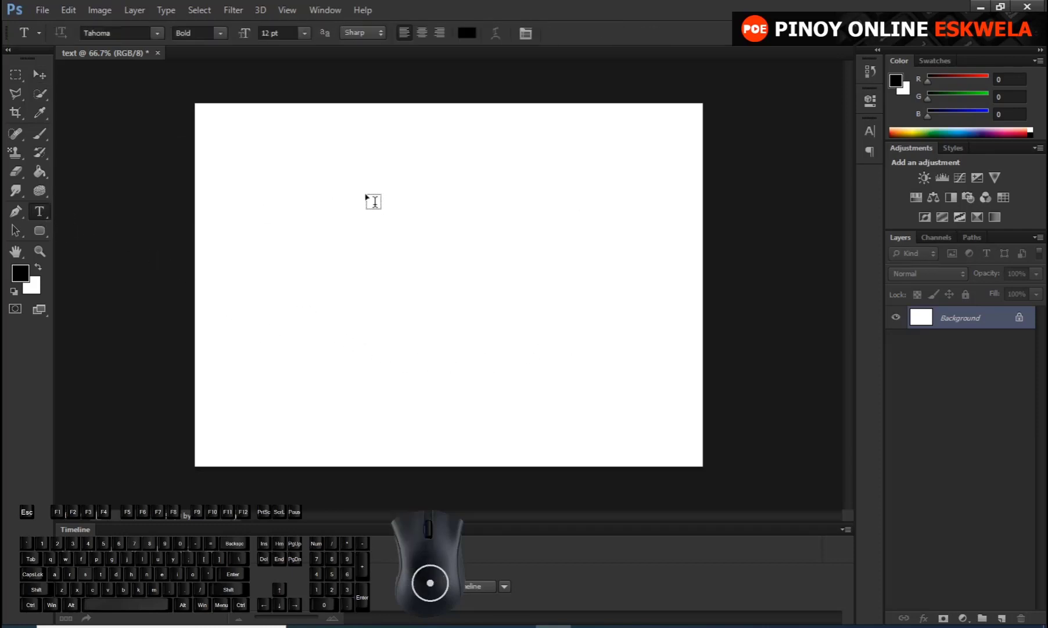
{"action": "left_click", "coordinate": [257, 201]}
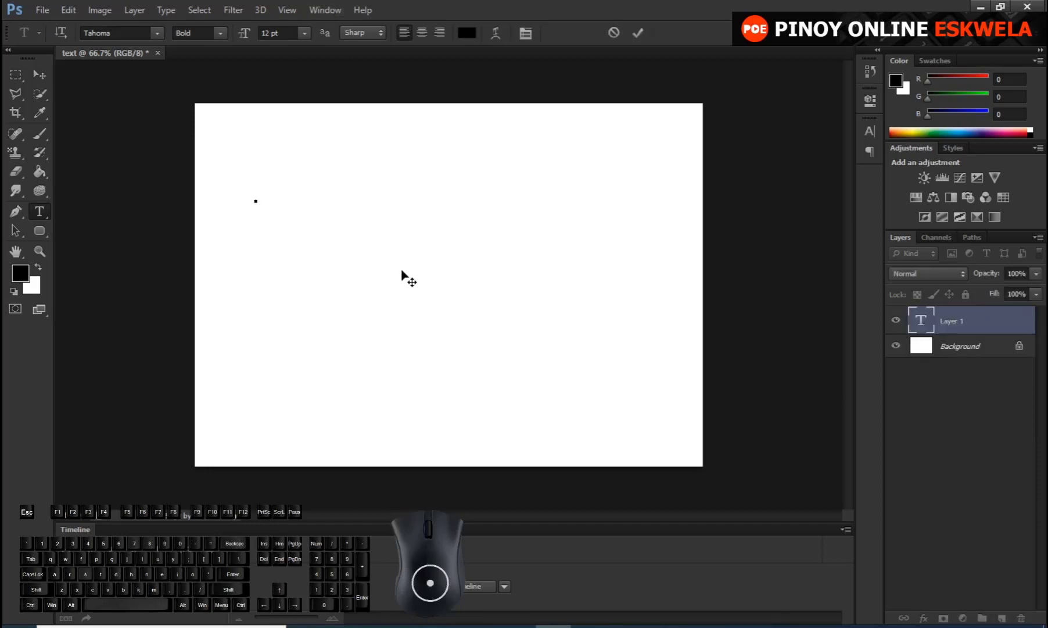
{"action": "key", "text": "Caps_Lock"}
{"action": "type", "text": "COMPANY NAME"}
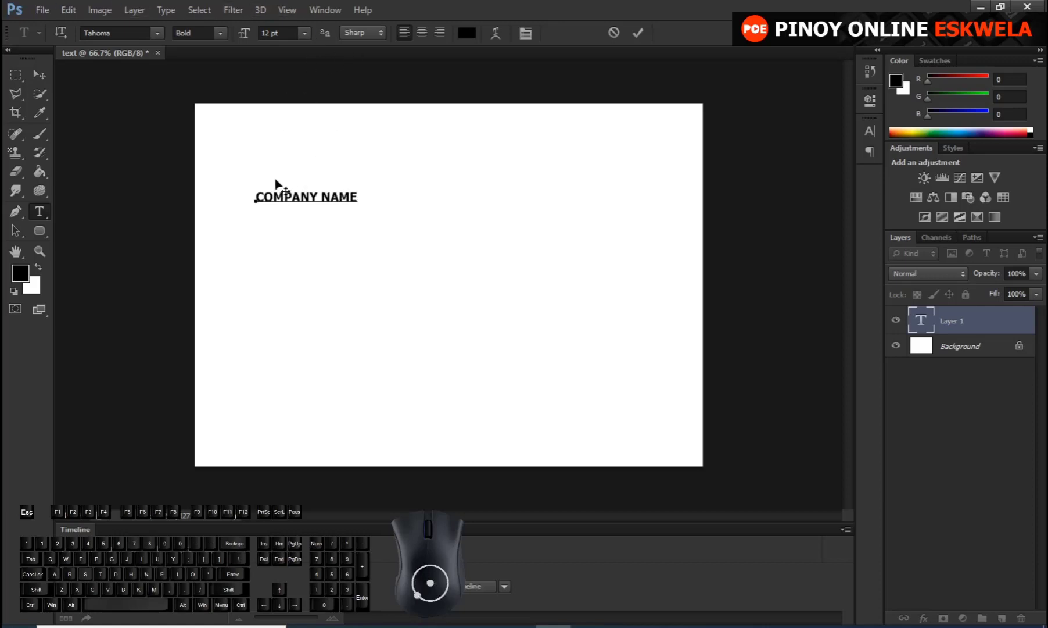
Select the whole "COMPANY NAME" text and set its font size to 18 pt.
{"action": "left_click_drag", "start_coordinate": [358, 197], "coordinate": [228, 200]}
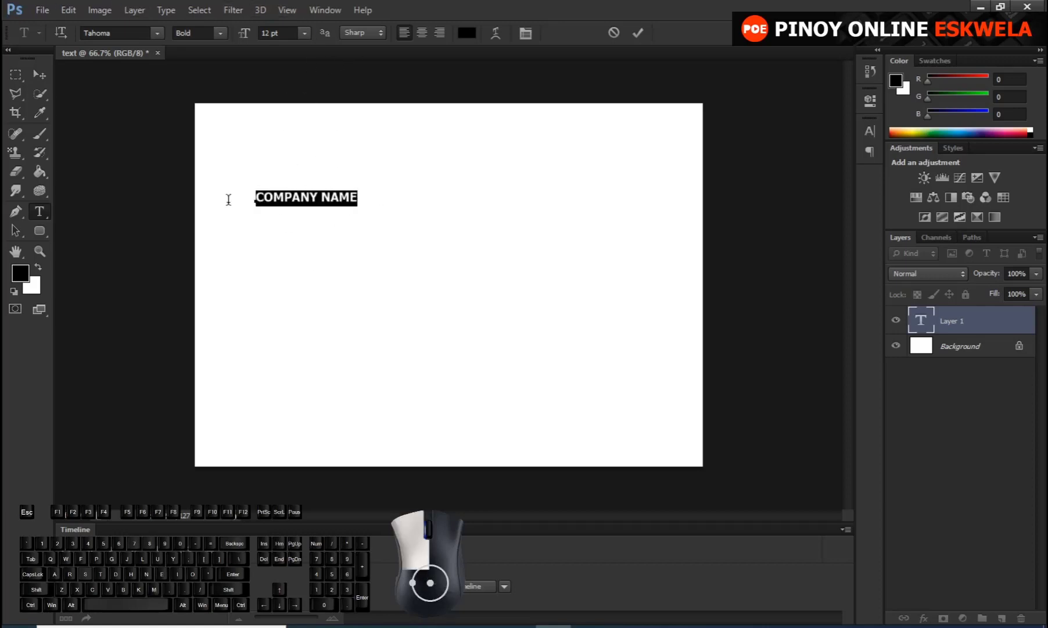
{"action": "left_click", "coordinate": [359, 198]}
{"action": "left_click_drag", "start_coordinate": [357, 198], "coordinate": [225, 201]}
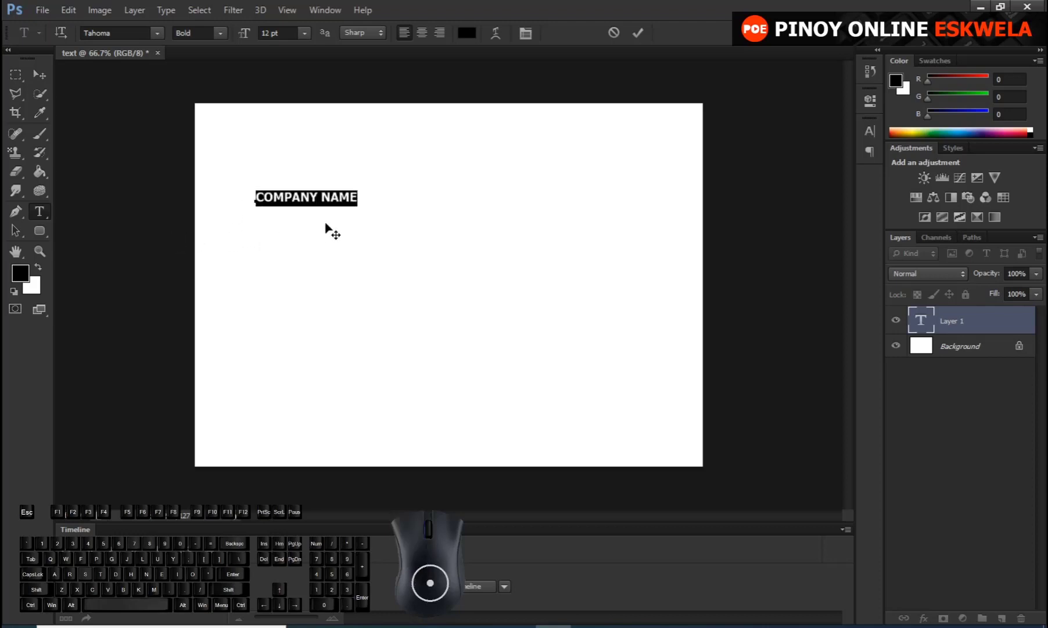
{"action": "left_click", "coordinate": [359, 199]}
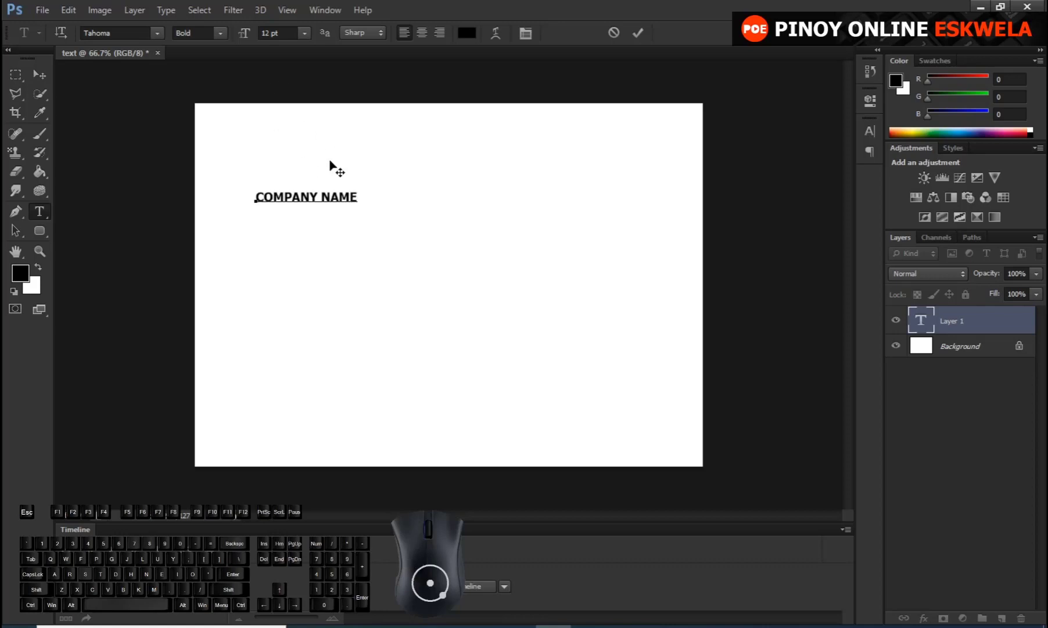
{"action": "left_click_drag", "start_coordinate": [356, 199], "coordinate": [244, 202]}
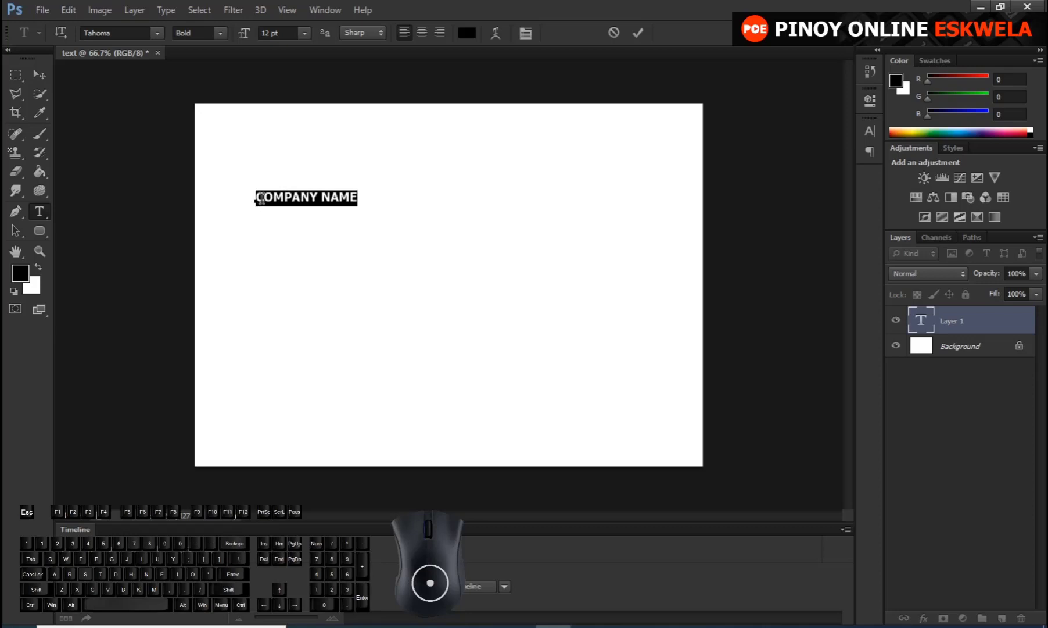
{"action": "left_click", "coordinate": [288, 33]}
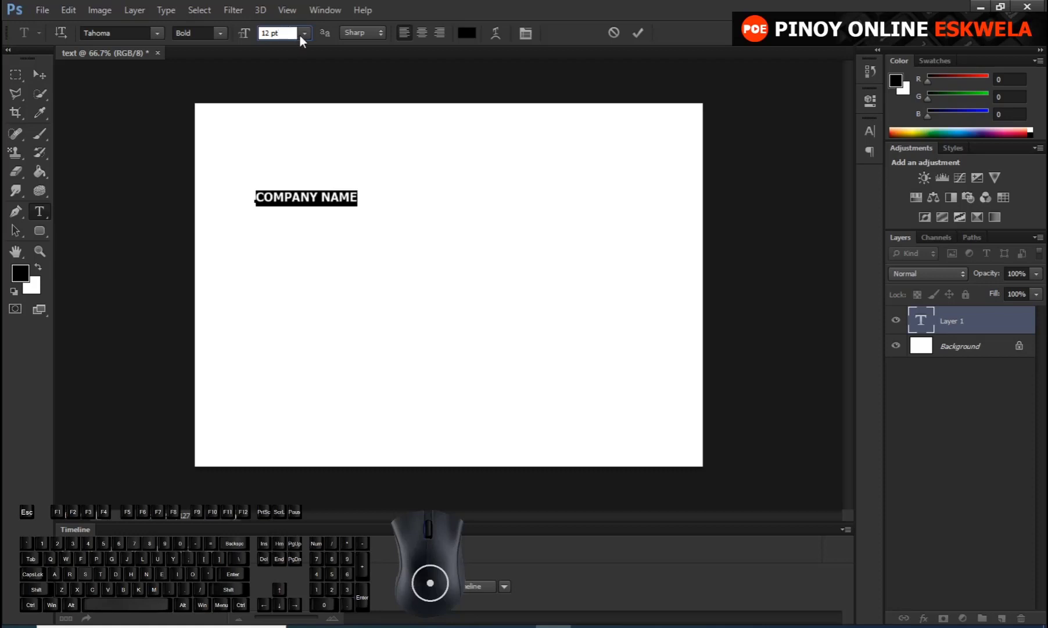
{"action": "left_click", "coordinate": [304, 34]}
{"action": "left_click", "coordinate": [301, 184]}
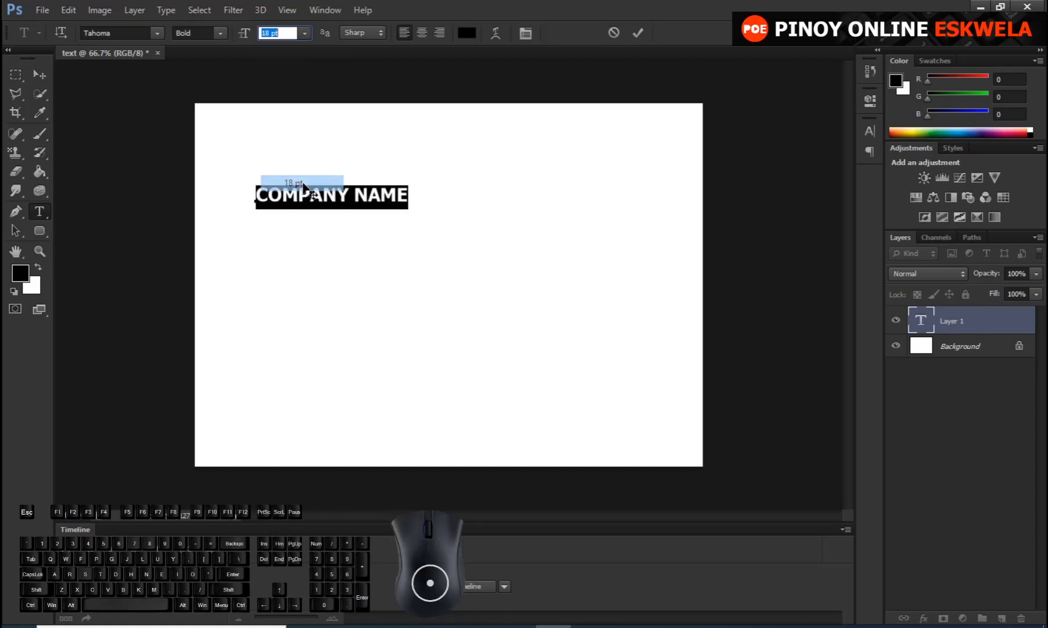
Try a font size of 60 pt on the selected "COMPANY NAME" text, and set it to 36 pt instead.
{"action": "left_click", "coordinate": [304, 33]}
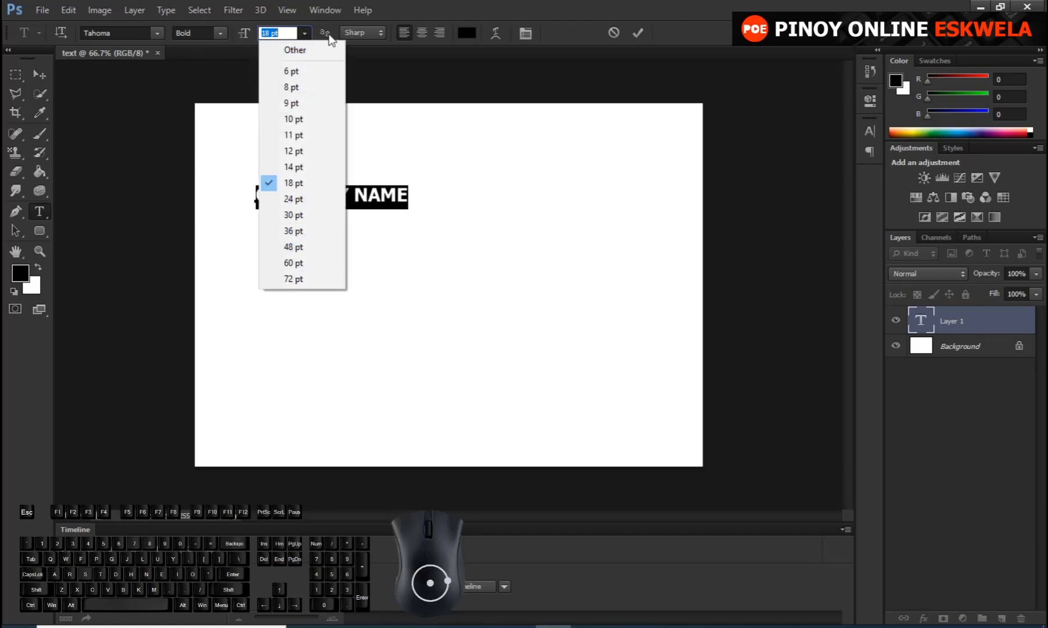
{"action": "left_click", "coordinate": [295, 264]}
{"action": "left_click", "coordinate": [304, 33]}
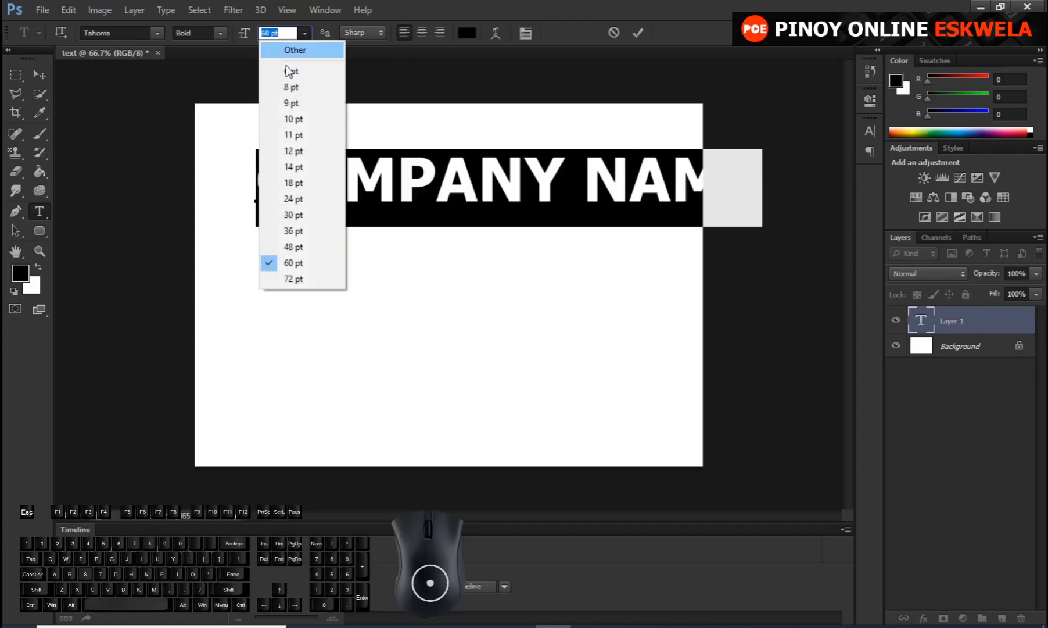
{"action": "left_click", "coordinate": [291, 231]}
Set the font size of the "COMPANY NAME" text to 50 pt and move the text slightly left on the canvas.
{"action": "left_click", "coordinate": [271, 33]}
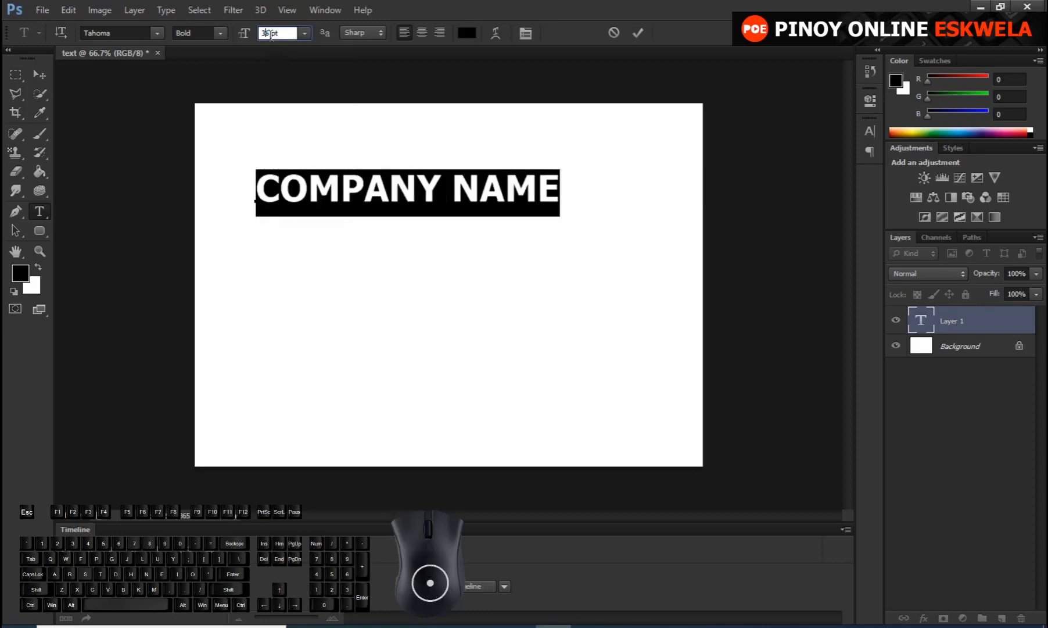
{"action": "double_click", "coordinate": [271, 34]}
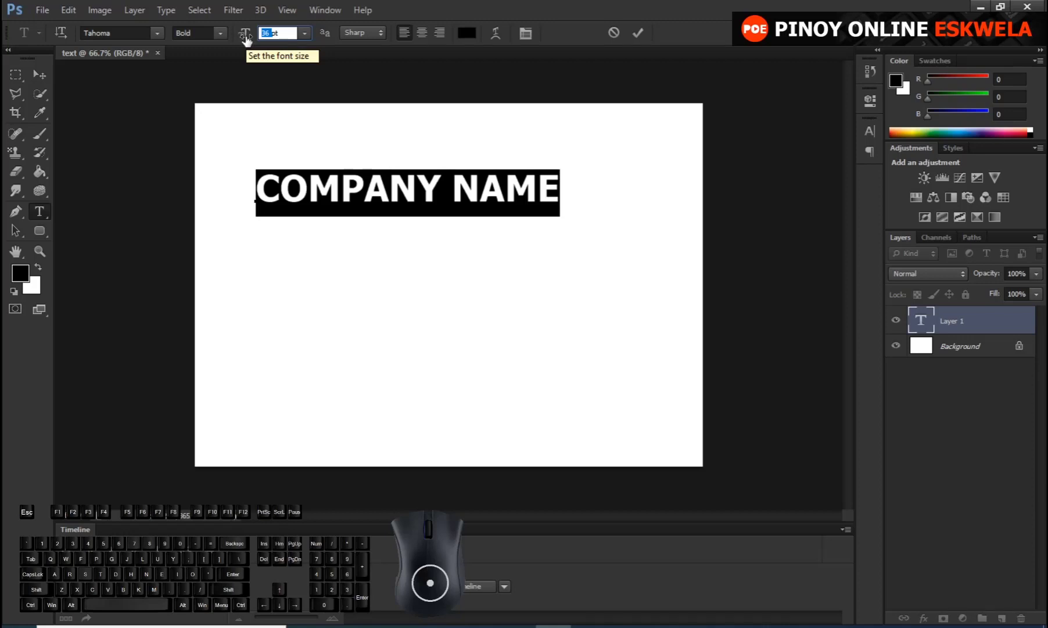
{"action": "type", "text": "50"}
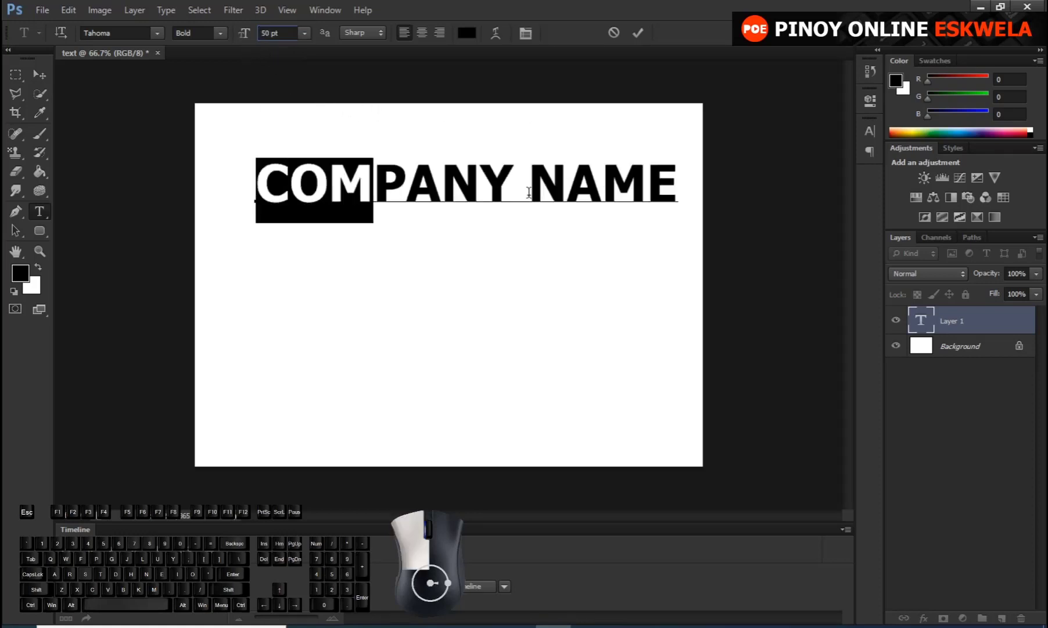
{"action": "left_click_drag", "start_coordinate": [648, 272], "coordinate": [621, 283]}
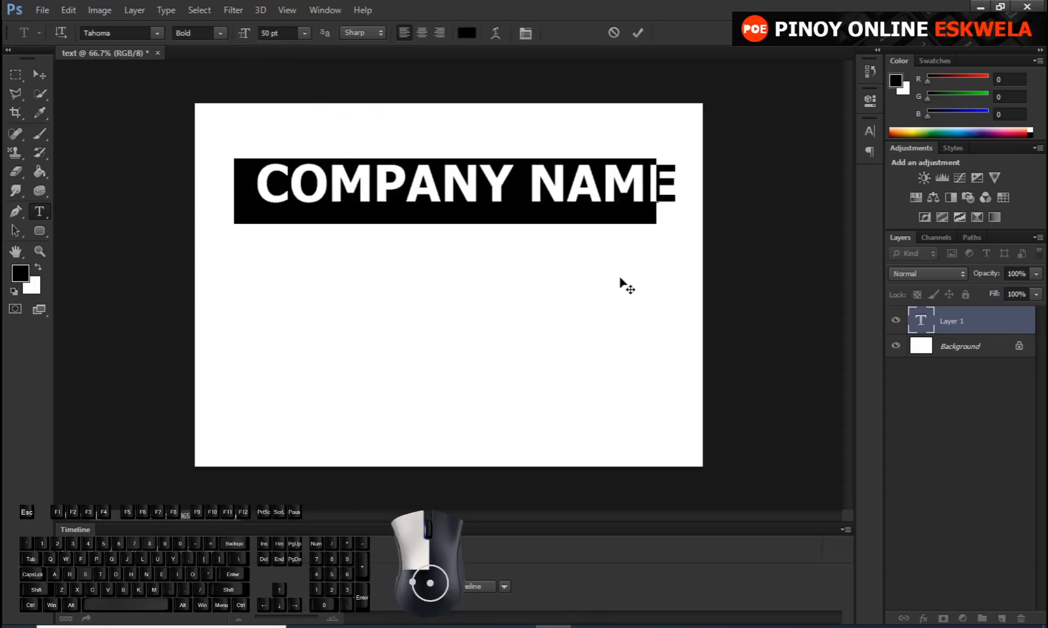
Try the Regular font style on the selected "COMPANY NAME" text and set it back to Bold.
{"action": "left_click", "coordinate": [221, 33]}
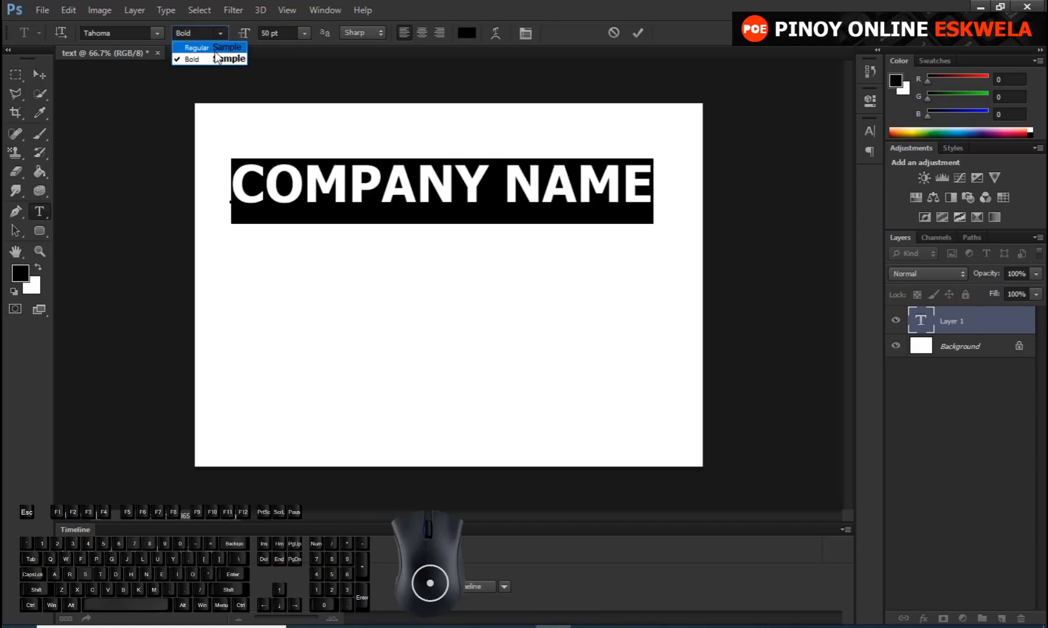
{"action": "left_click", "coordinate": [216, 48]}
{"action": "left_click", "coordinate": [221, 33]}
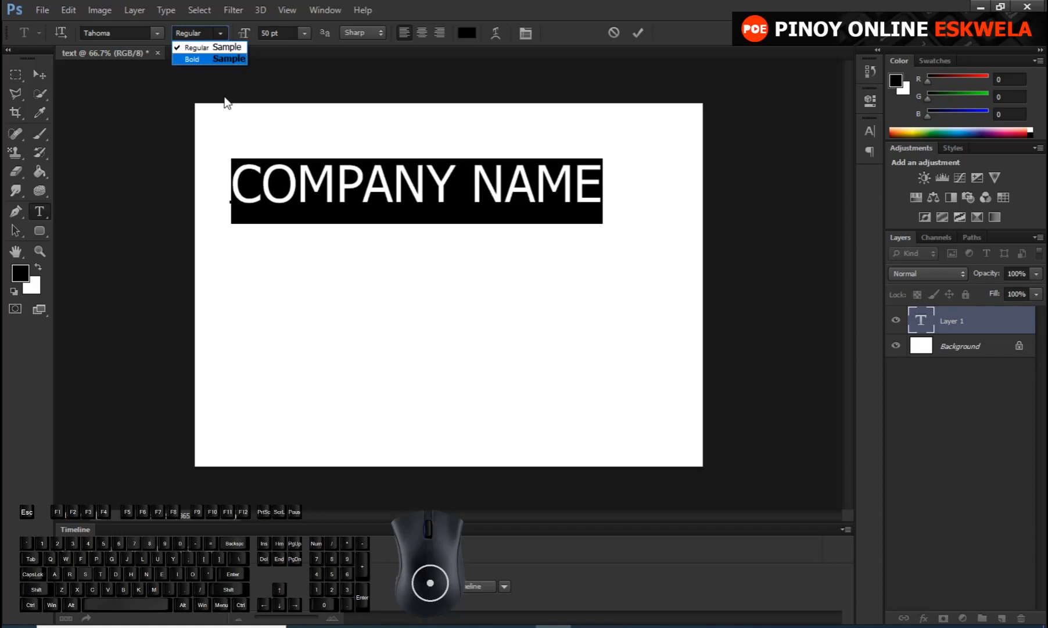
{"action": "left_click", "coordinate": [192, 59]}
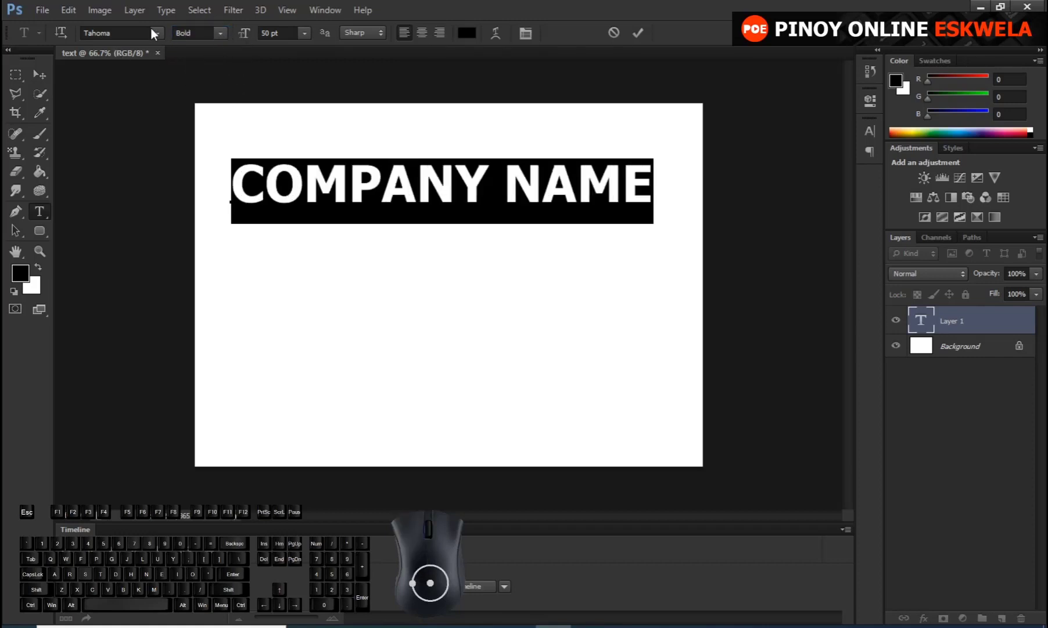
{"action": "left_click", "coordinate": [220, 34]}
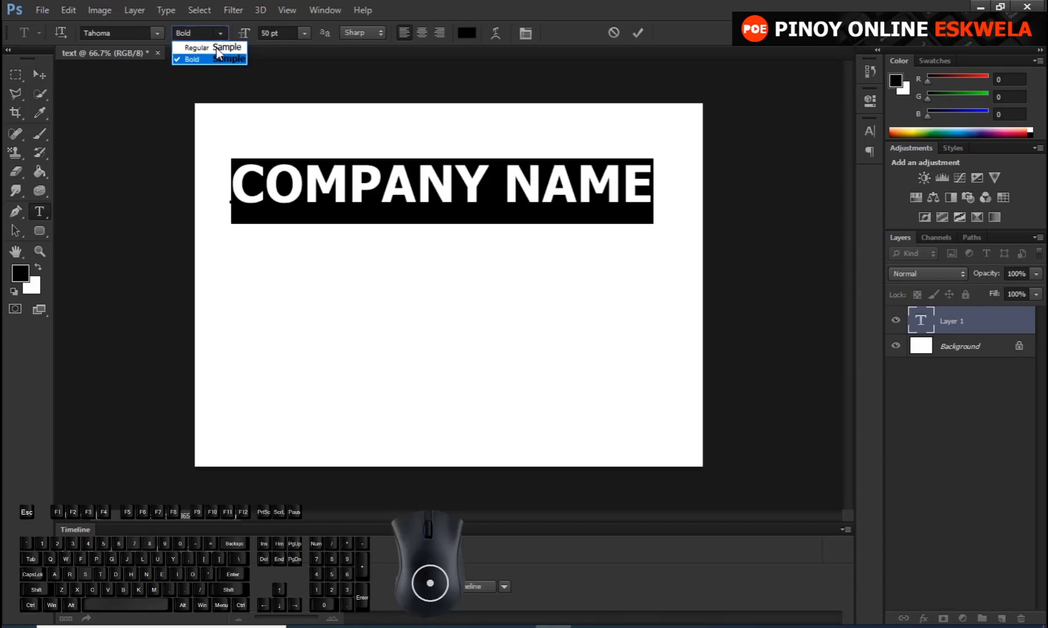
{"action": "left_click", "coordinate": [221, 33]}
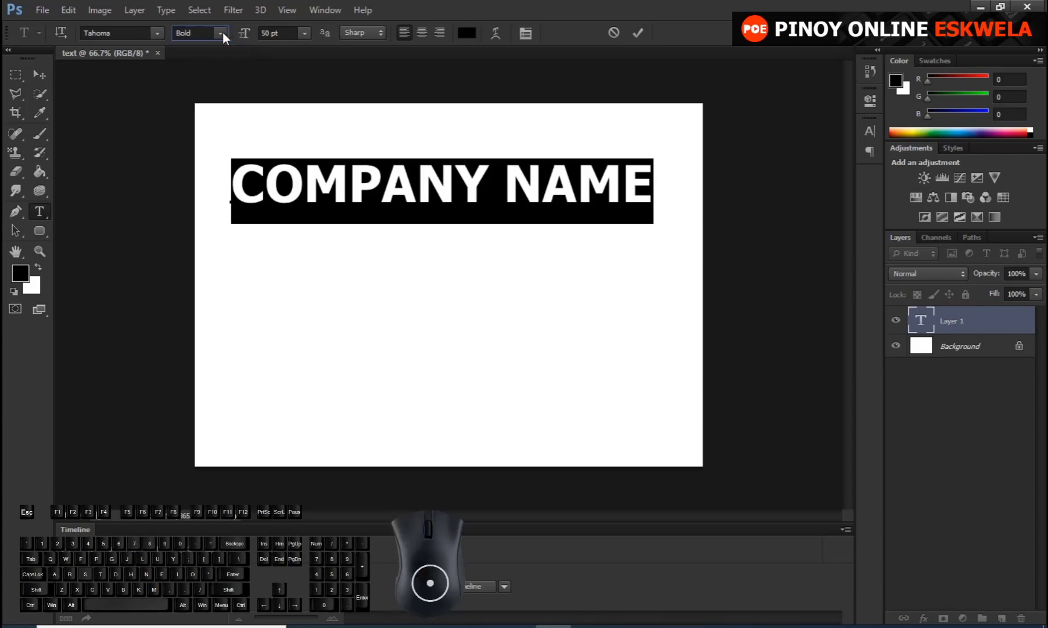
Try the fonts Tw Cen MT Condensed Extra Bold, MS UI Gothic, Vladimir Script and Microsoft Yi Baiti on the selected text.
{"action": "left_click", "coordinate": [156, 34]}
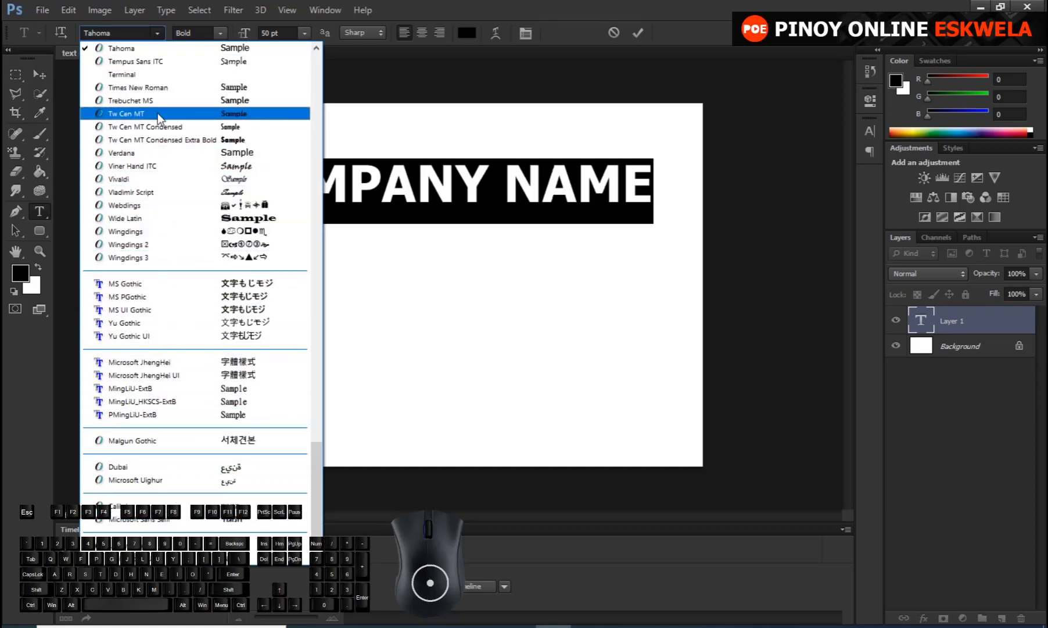
{"action": "left_click", "coordinate": [156, 140]}
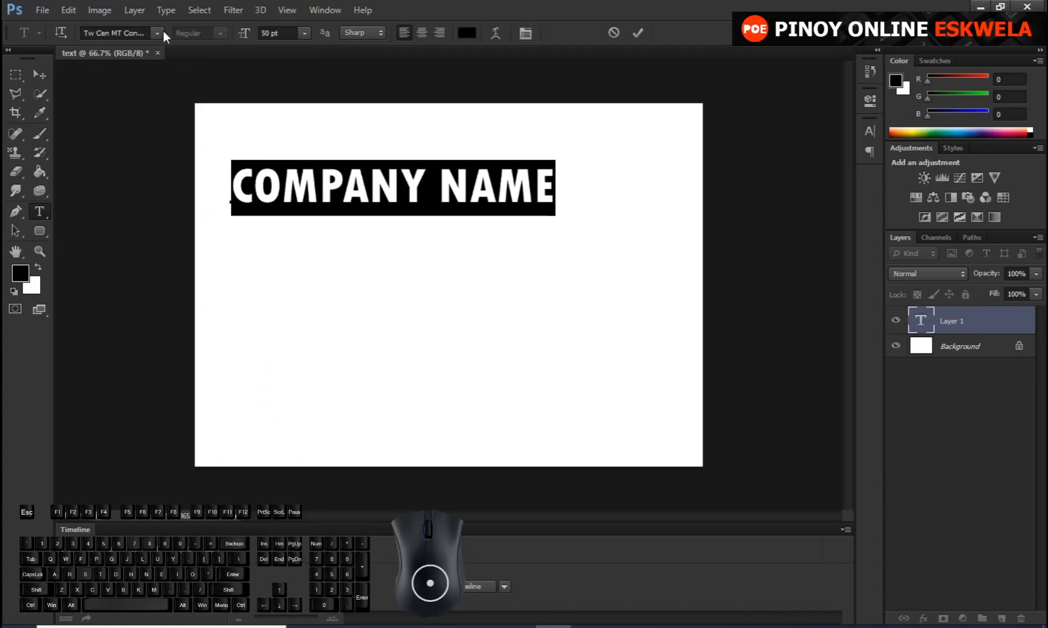
{"action": "left_click", "coordinate": [158, 33]}
{"action": "left_click", "coordinate": [134, 229]}
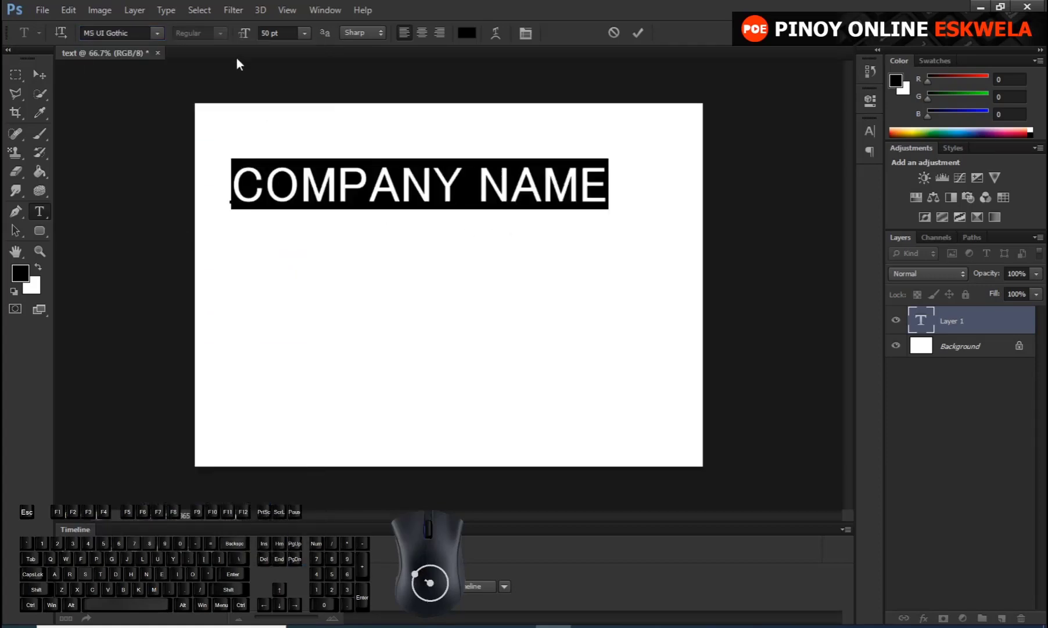
{"action": "left_click", "coordinate": [160, 33]}
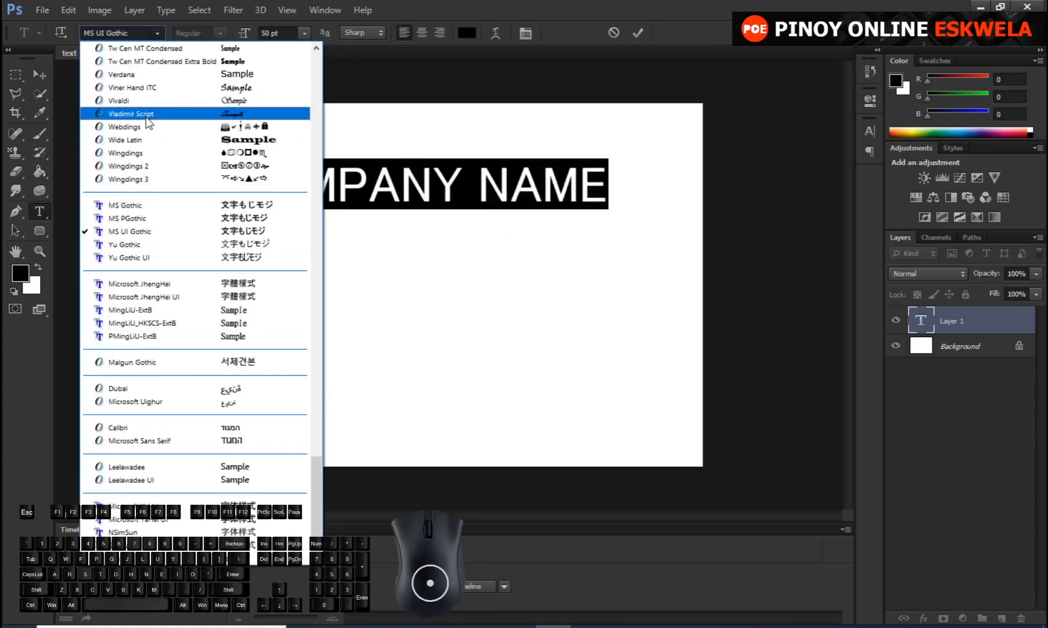
{"action": "left_click", "coordinate": [148, 115]}
{"action": "left_click", "coordinate": [158, 34]}
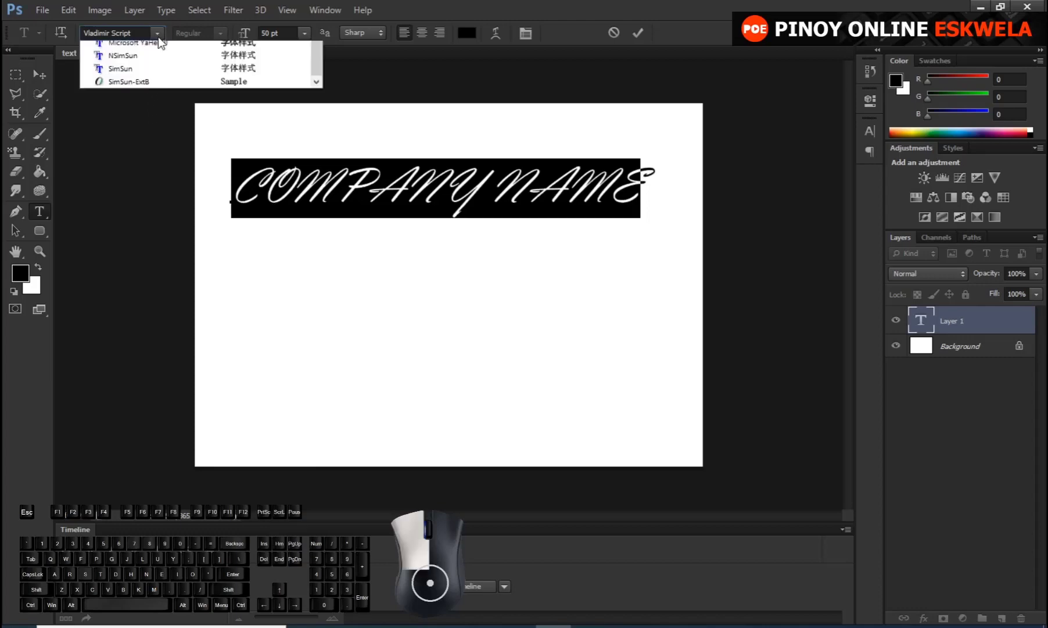
{"action": "scroll", "coordinate": [187, 131], "scroll_direction": "up", "scroll_amount": 20}
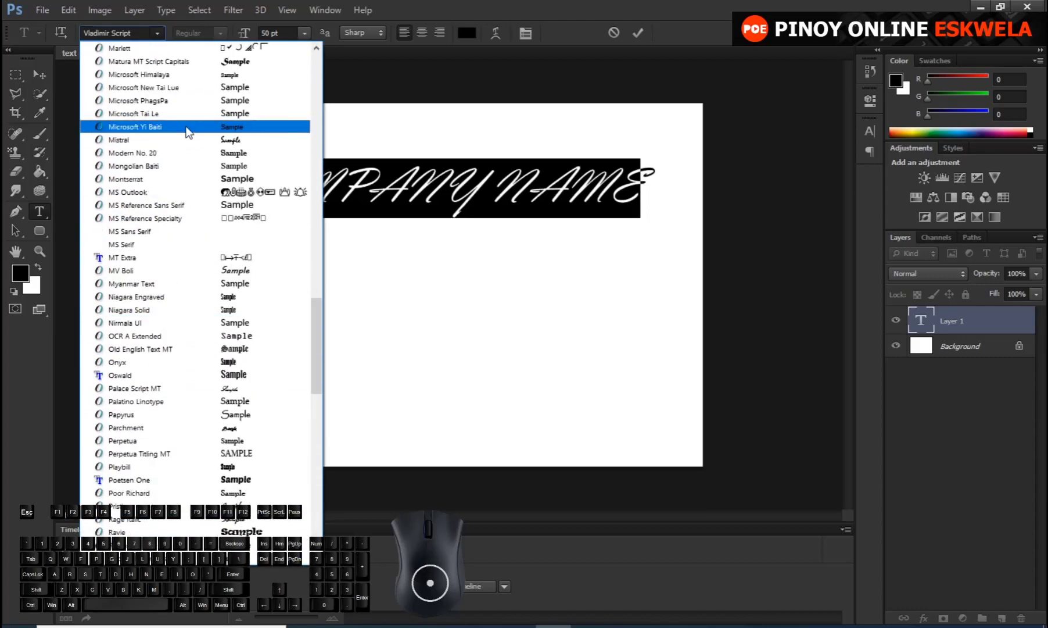
{"action": "left_click", "coordinate": [187, 131]}
Set the font of the "COMPANY NAME" text to Arial and deselect the characters.
{"action": "left_click", "coordinate": [157, 35]}
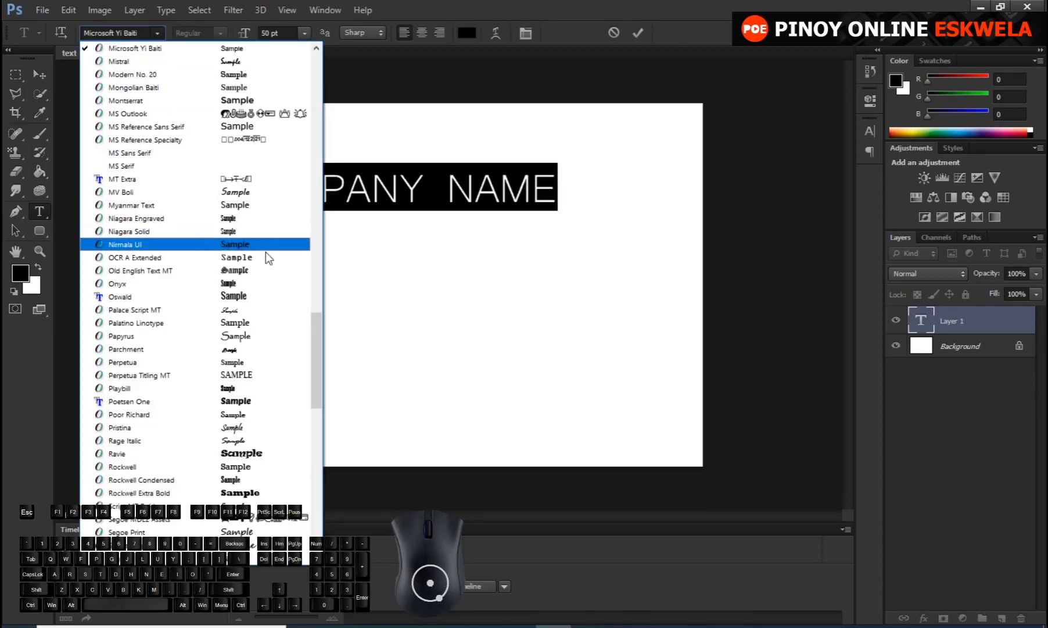
{"action": "left_click_drag", "start_coordinate": [317, 352], "coordinate": [319, 90]}
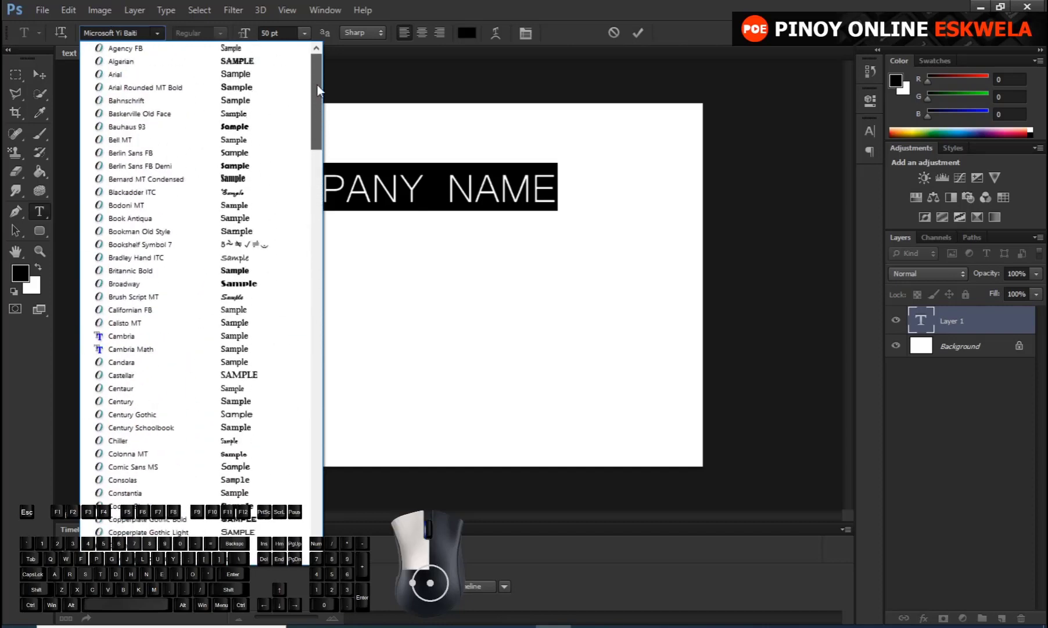
{"action": "left_click", "coordinate": [146, 74]}
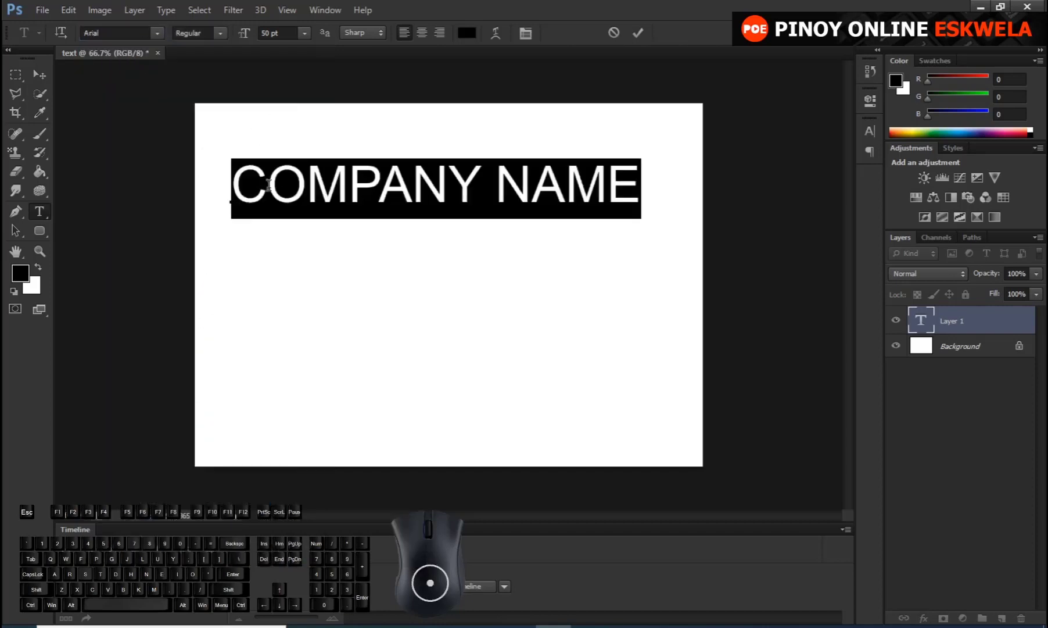
{"action": "left_click", "coordinate": [497, 187]}
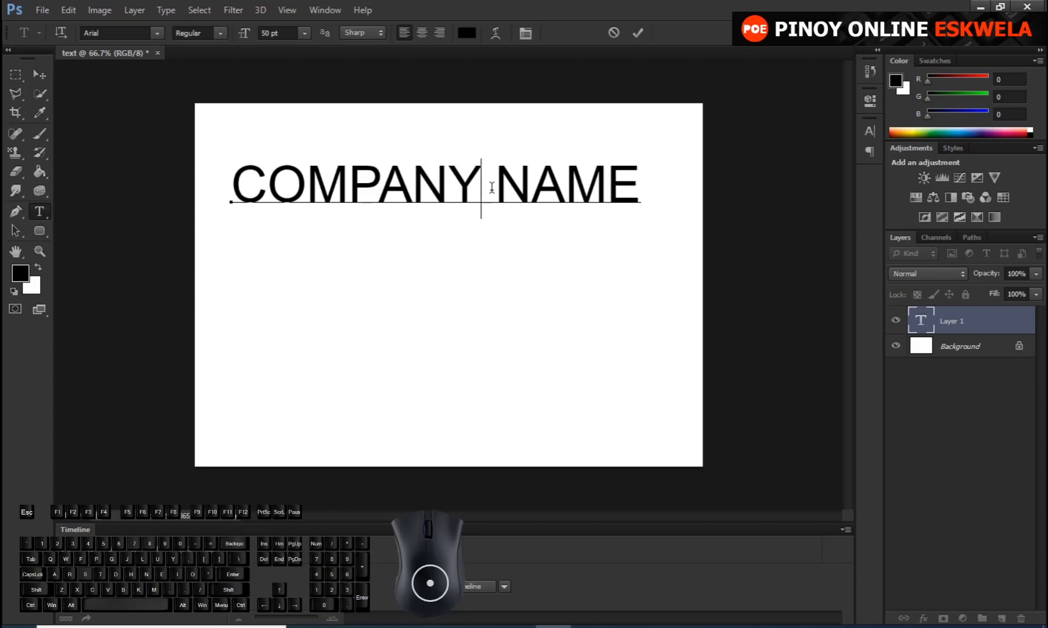
Select the whole "COMPANY NAME" text and set its color to bright red, #f70404.
{"action": "left_click_drag", "start_coordinate": [233, 216], "coordinate": [576, 152]}
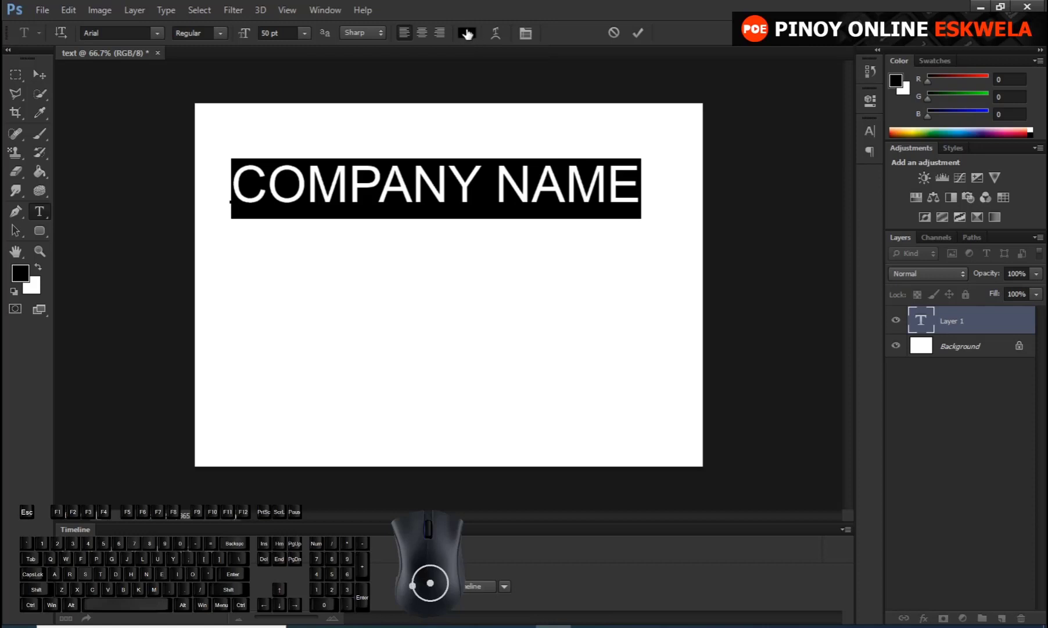
{"action": "left_click", "coordinate": [468, 36]}
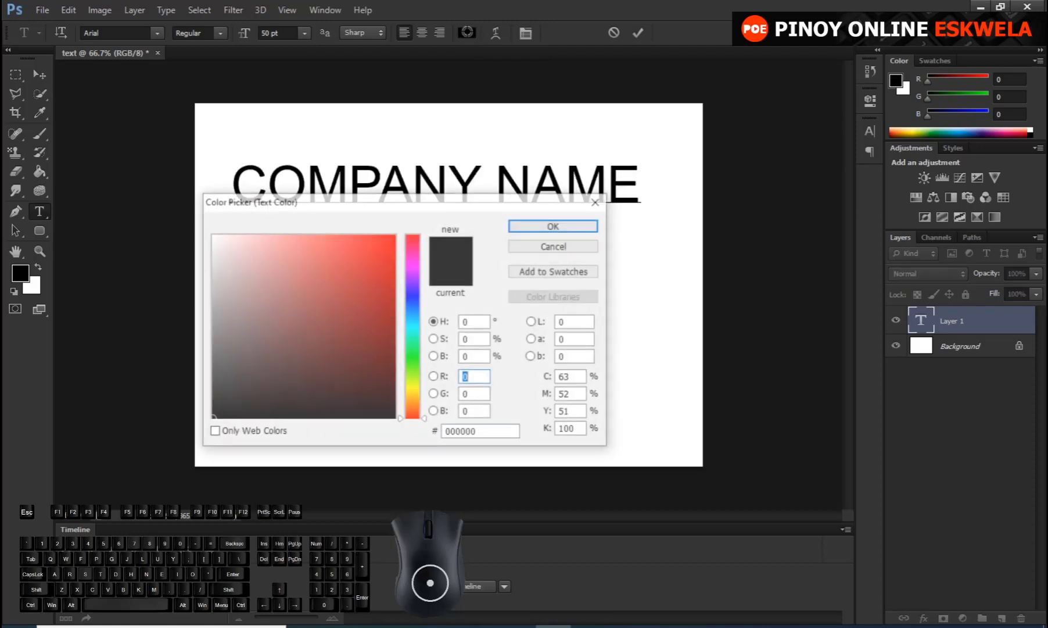
{"action": "left_click", "coordinate": [392, 240]}
{"action": "left_click", "coordinate": [525, 228]}
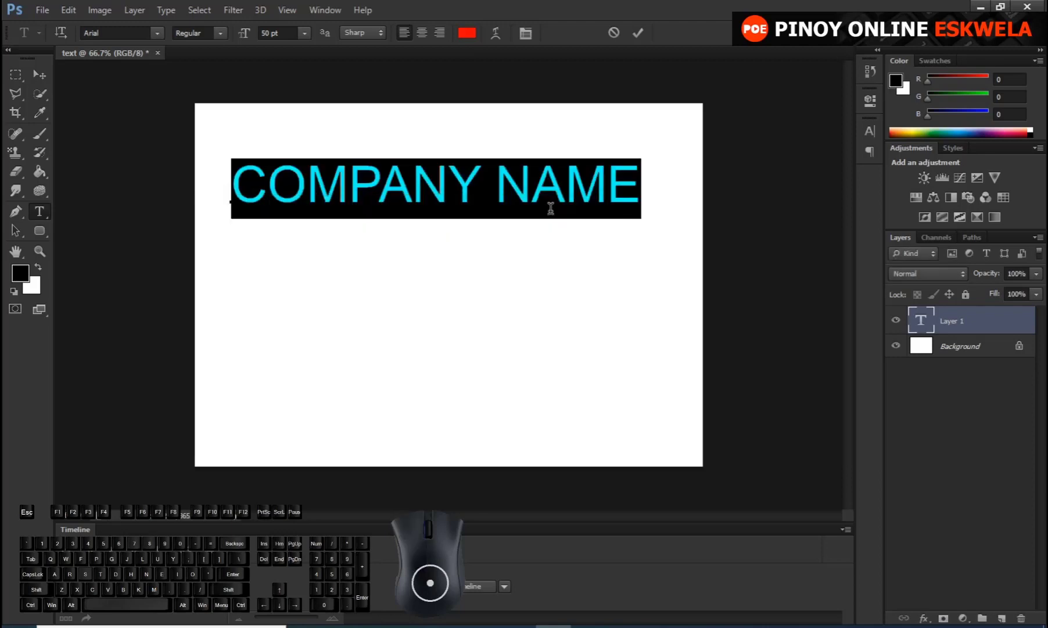
Reselect all of the "COMPANY NAME" text, recolor it green, #15ec7a, and deselect the characters.
{"action": "left_click_drag", "start_coordinate": [608, 185], "coordinate": [138, 201]}
{"action": "left_click_drag", "start_coordinate": [640, 192], "coordinate": [143, 204]}
{"action": "left_click", "coordinate": [467, 32]}
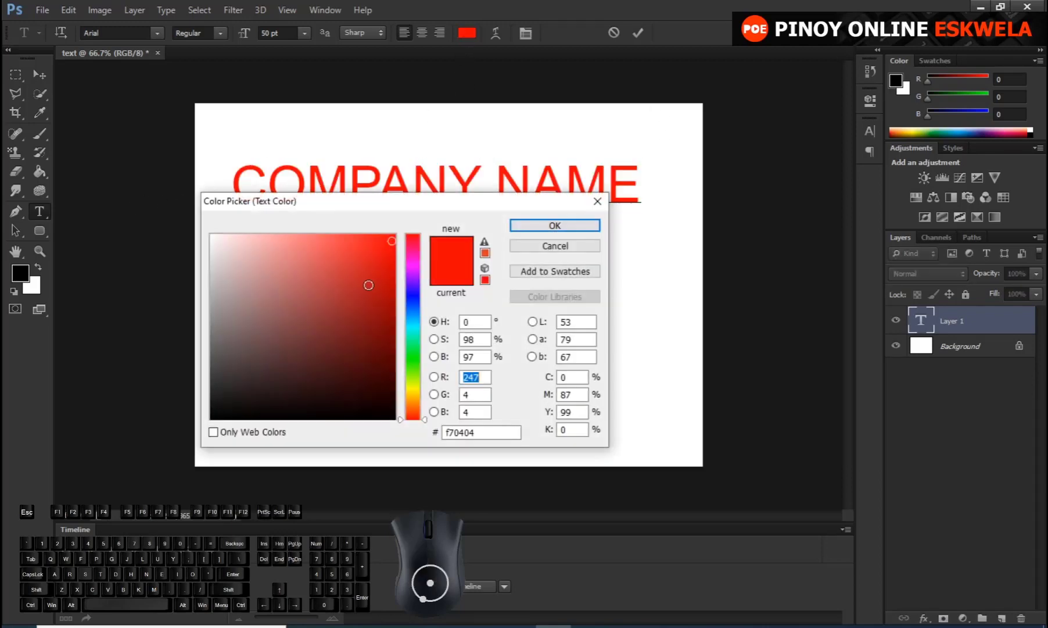
{"action": "left_click", "coordinate": [414, 343]}
{"action": "left_click", "coordinate": [379, 248]}
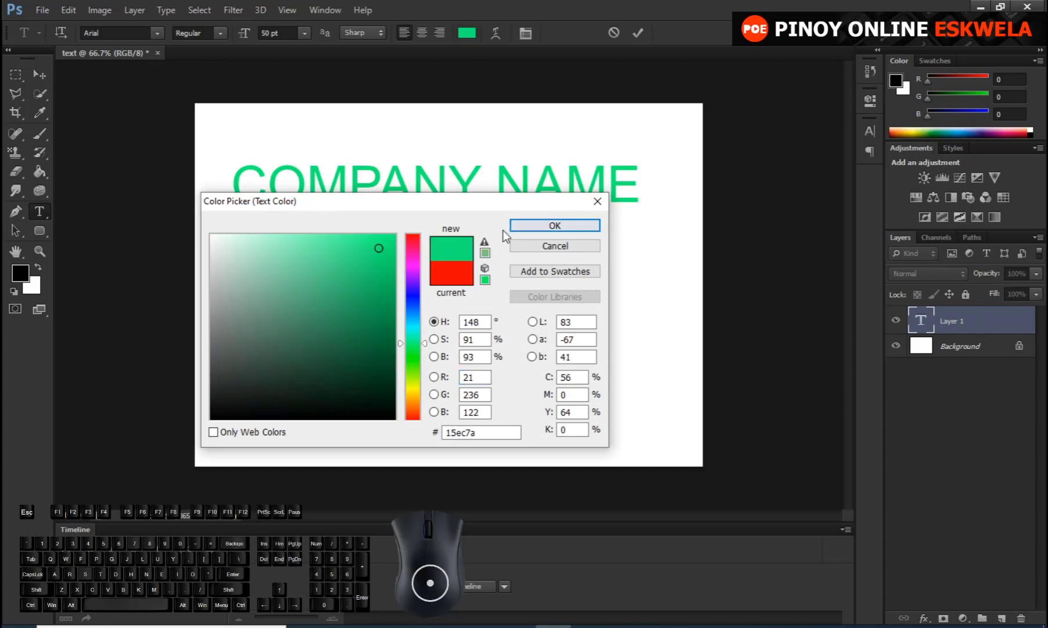
{"action": "left_click", "coordinate": [530, 227]}
{"action": "left_click", "coordinate": [507, 202]}
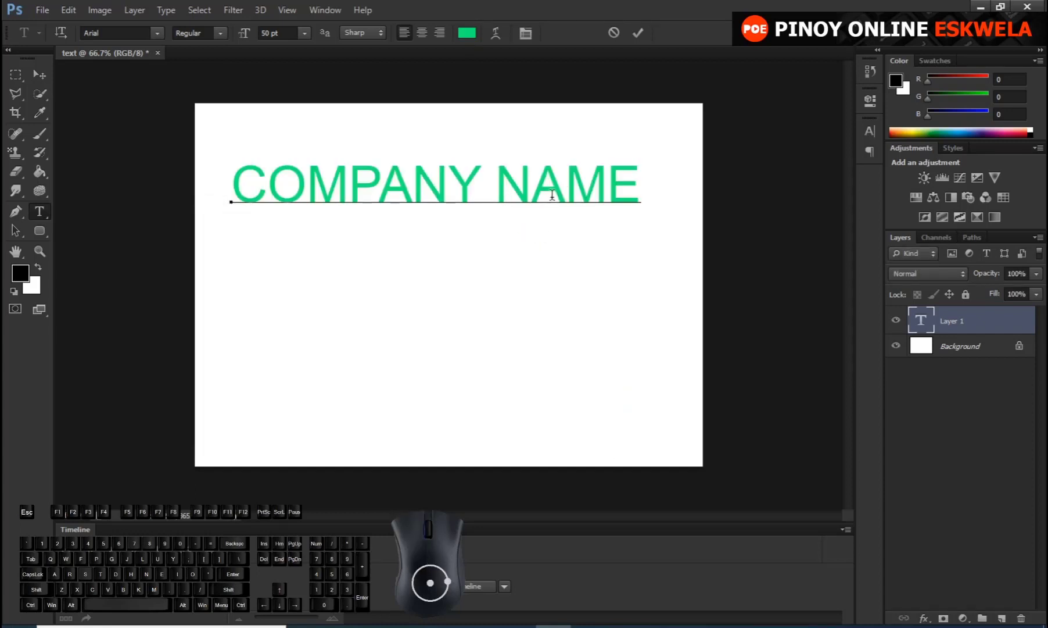
Select only the letters "PANY" in the word COMPANY and recolor them magenta.
{"action": "left_click_drag", "start_coordinate": [486, 186], "coordinate": [339, 190]}
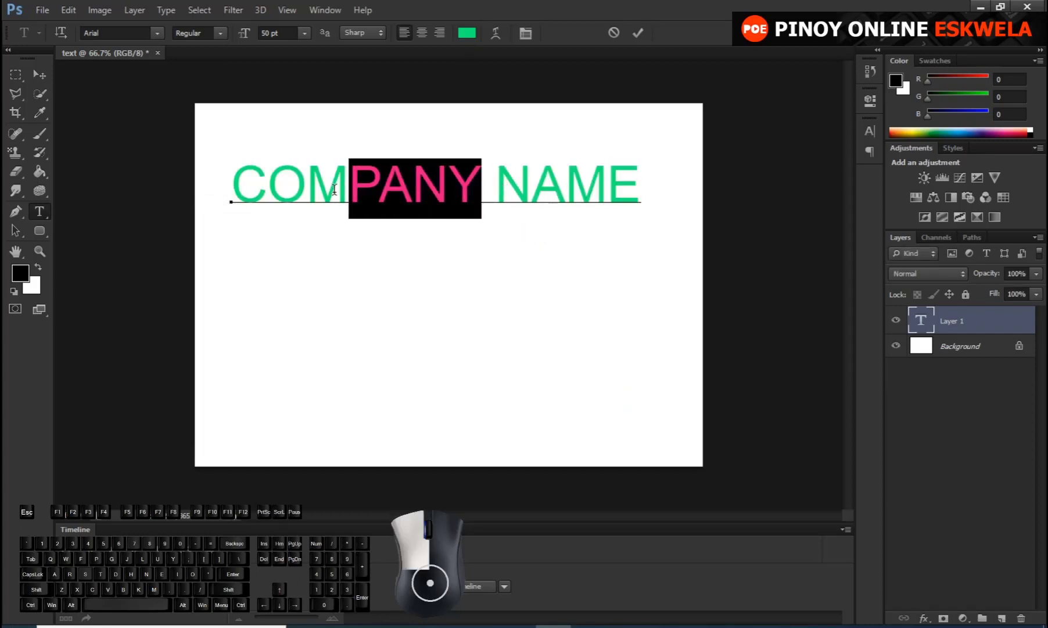
{"action": "left_click", "coordinate": [465, 34]}
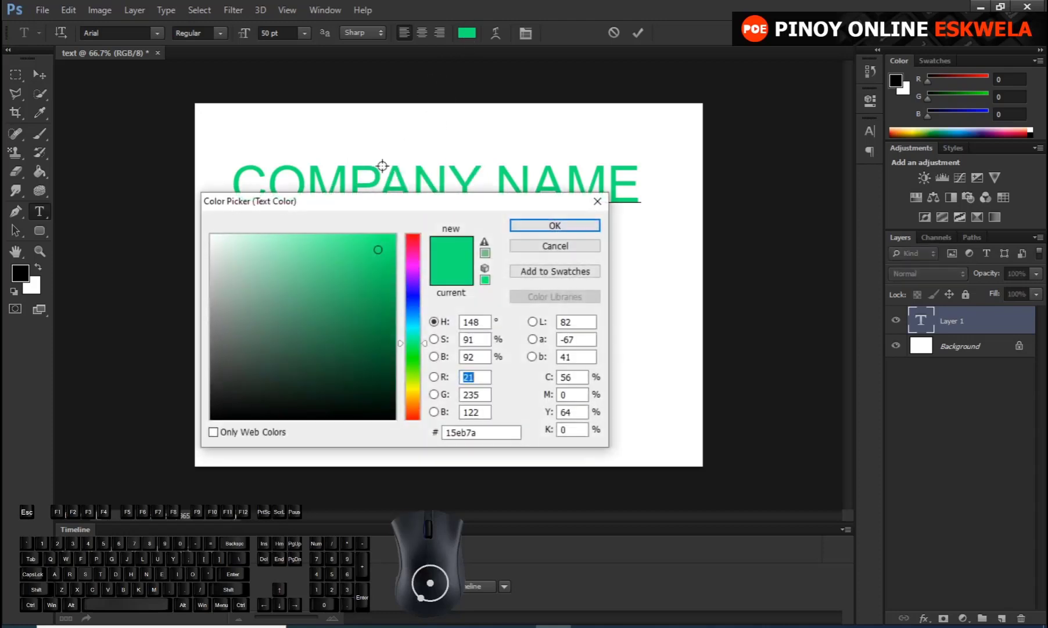
{"action": "left_click", "coordinate": [413, 264]}
{"action": "left_click", "coordinate": [537, 226]}
{"action": "left_click", "coordinate": [522, 189]}
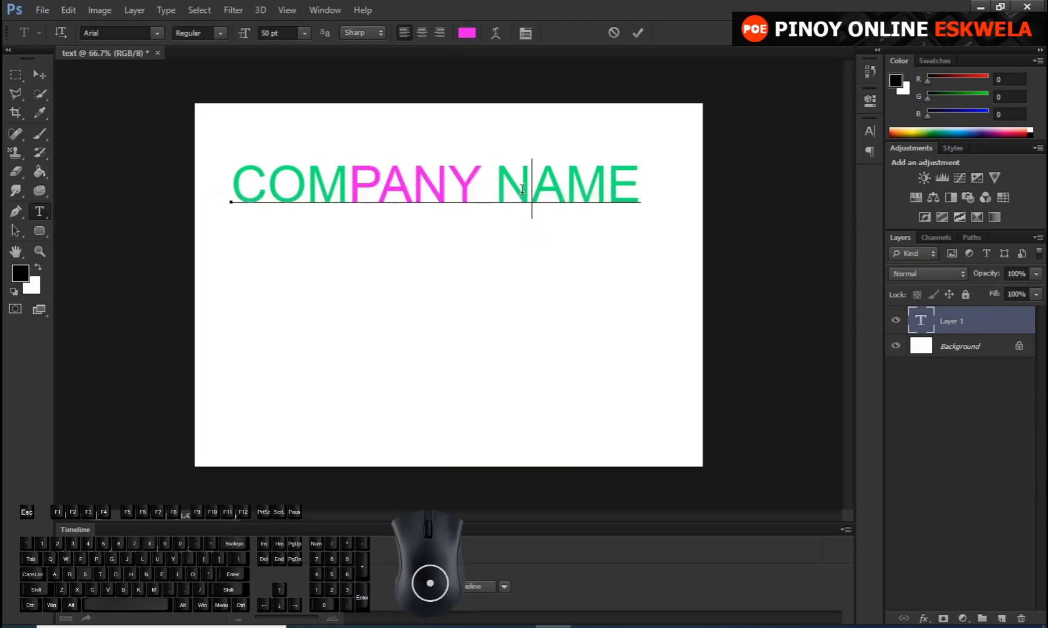
Select the letter "A" in the word NAME and recolor it near-black, #010b05.
{"action": "left_click_drag", "start_coordinate": [543, 190], "coordinate": [560, 191]}
{"action": "left_click", "coordinate": [466, 33]}
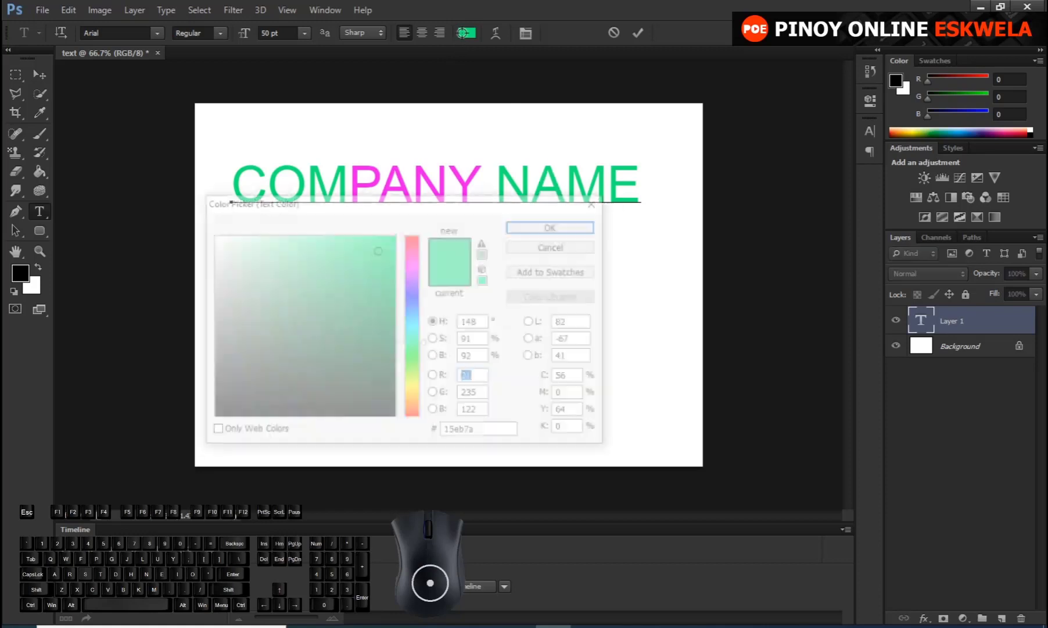
{"action": "left_click", "coordinate": [387, 409]}
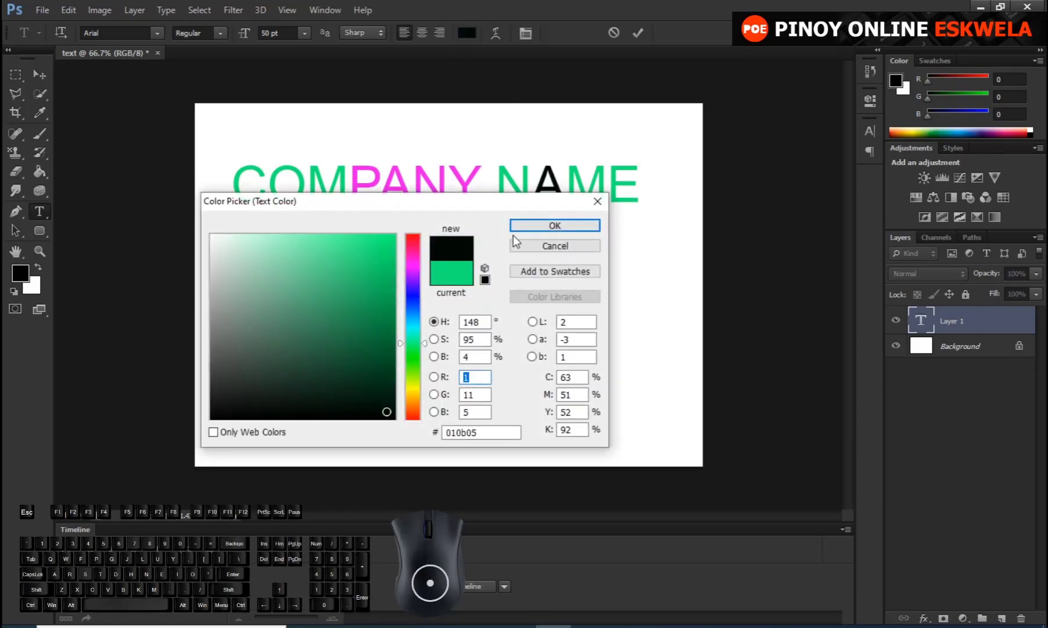
{"action": "left_click", "coordinate": [516, 230]}
Select the whole multicolored "COMPANY NAME" text and give it one uniform violet color, #9400f2.
{"action": "left_click_drag", "start_coordinate": [635, 190], "coordinate": [105, 181]}
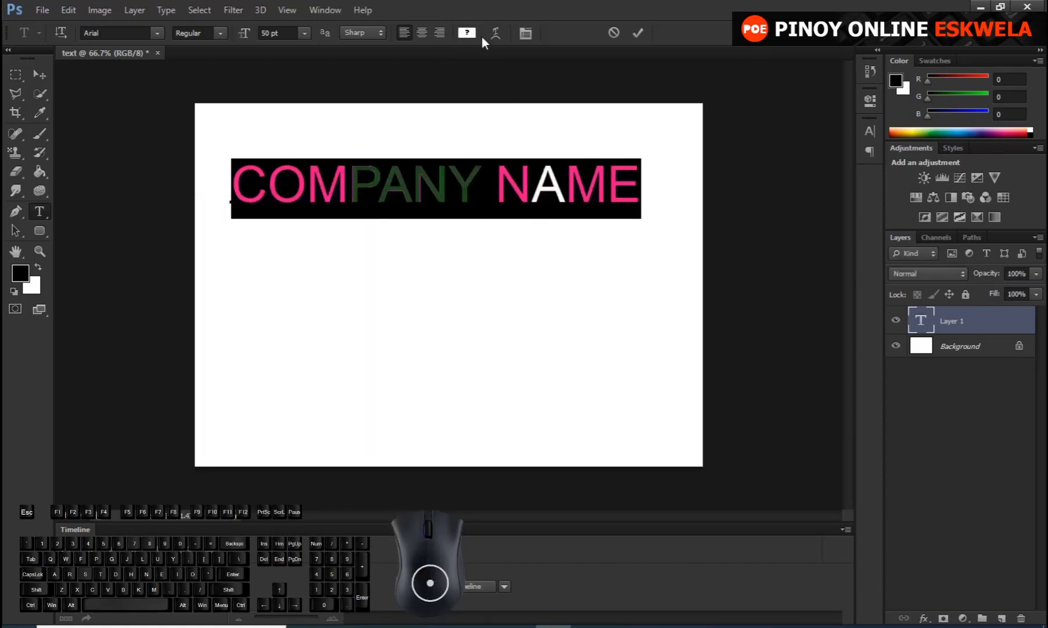
{"action": "left_click", "coordinate": [468, 33]}
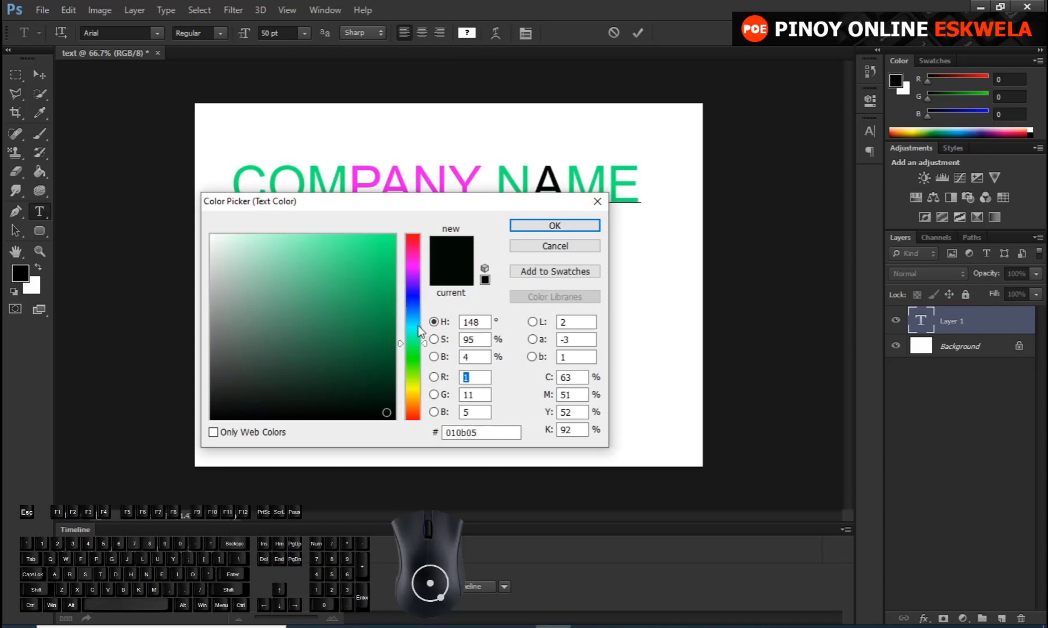
{"action": "left_click", "coordinate": [414, 356]}
{"action": "left_click", "coordinate": [398, 244]}
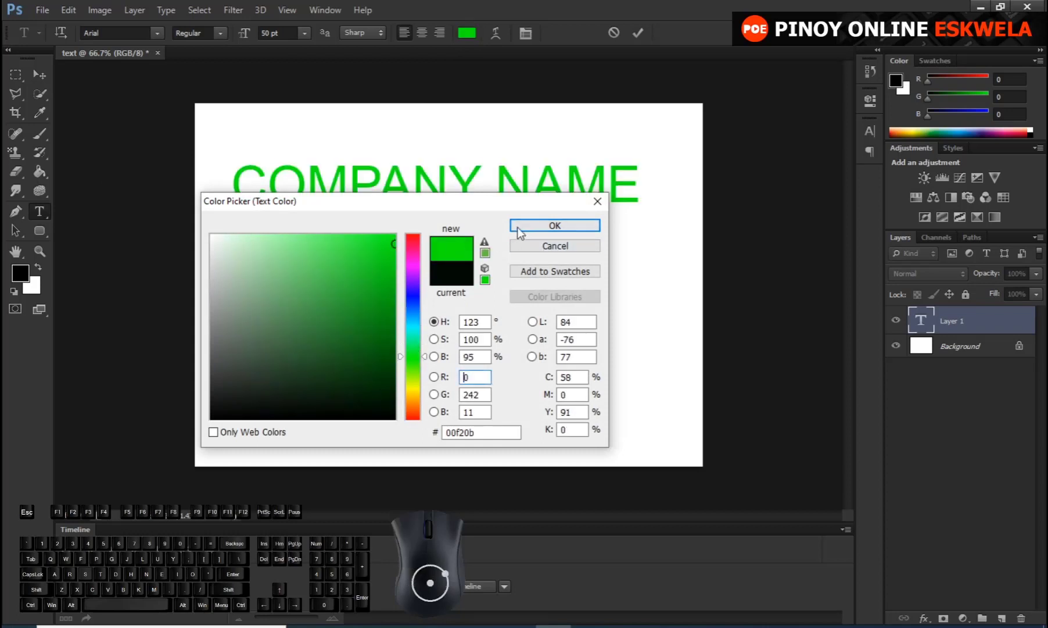
{"action": "left_click", "coordinate": [412, 317]}
{"action": "left_click_drag", "start_coordinate": [416, 264], "coordinate": [414, 277]}
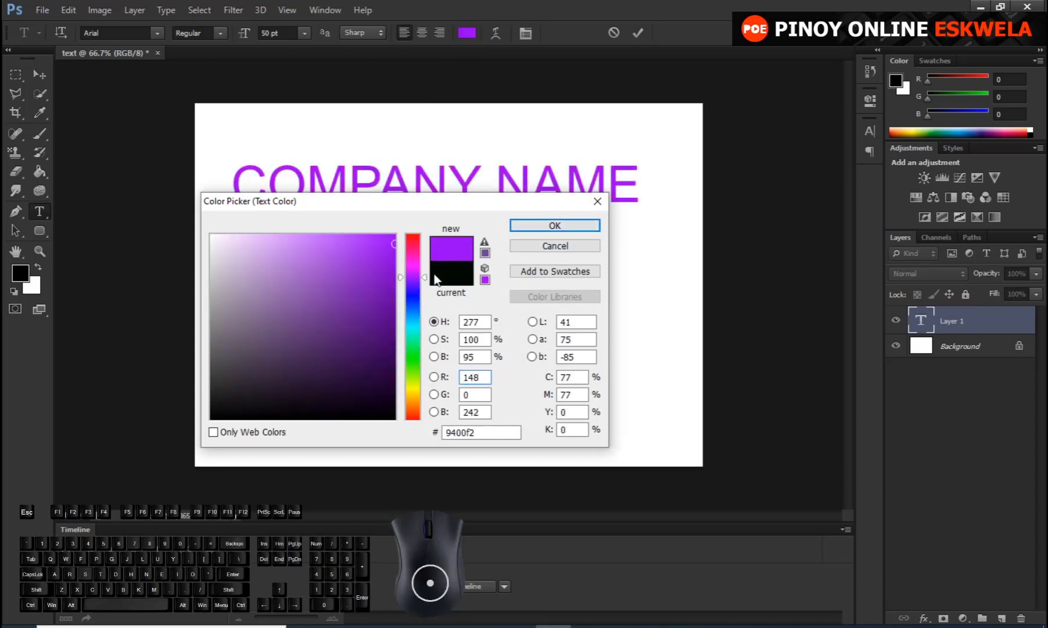
{"action": "left_click", "coordinate": [555, 226]}
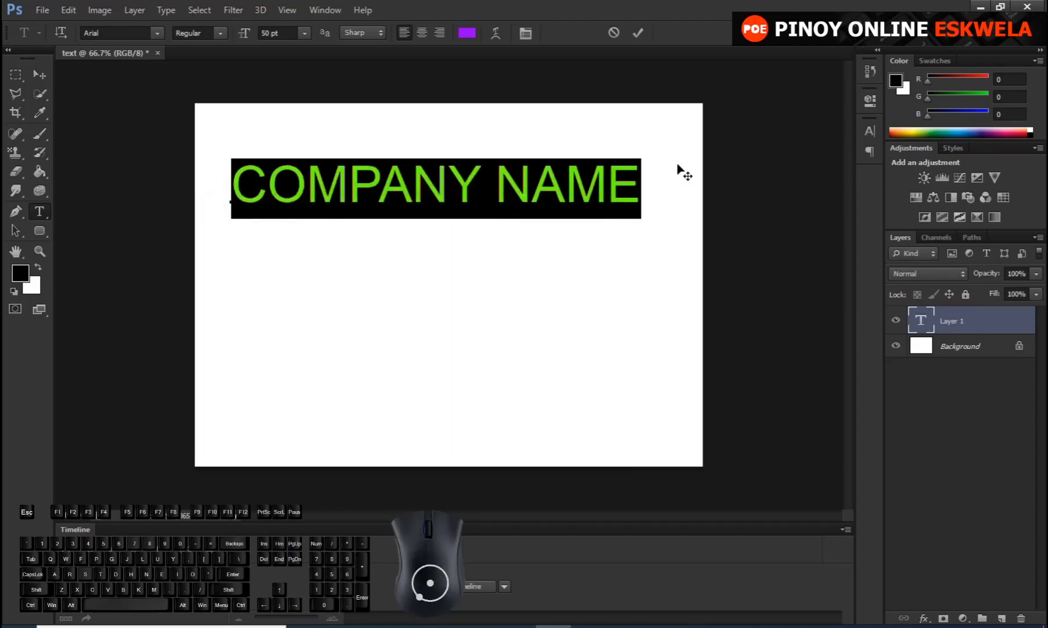
Move the "COMPANY NAME" text slightly lower on the canvas while it is in edit mode and commit it.
{"action": "left_click", "coordinate": [631, 184]}
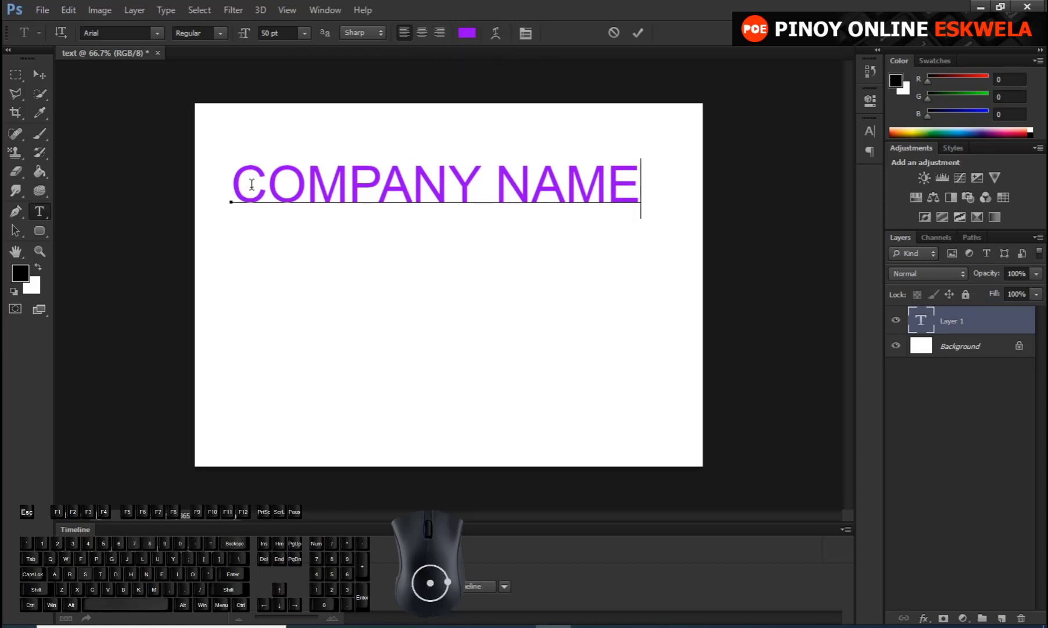
{"action": "left_click_drag", "start_coordinate": [243, 184], "coordinate": [719, 173]}
{"action": "left_click", "coordinate": [638, 193]}
{"action": "left_click_drag", "start_coordinate": [633, 282], "coordinate": [637, 322]}
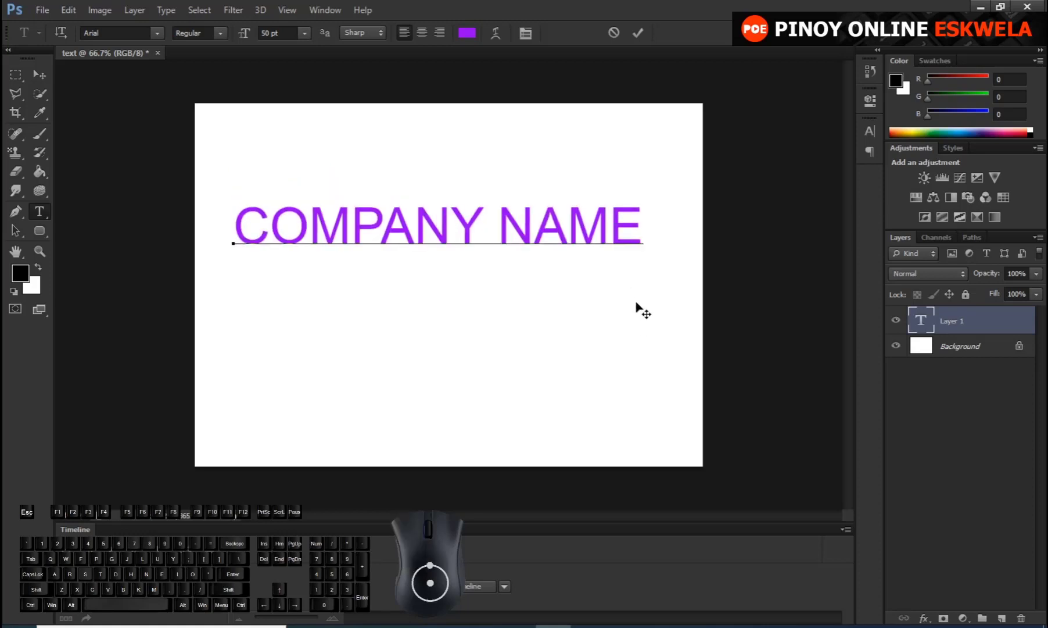
{"action": "left_click", "coordinate": [645, 227]}
{"action": "key", "text": "ctrl"}
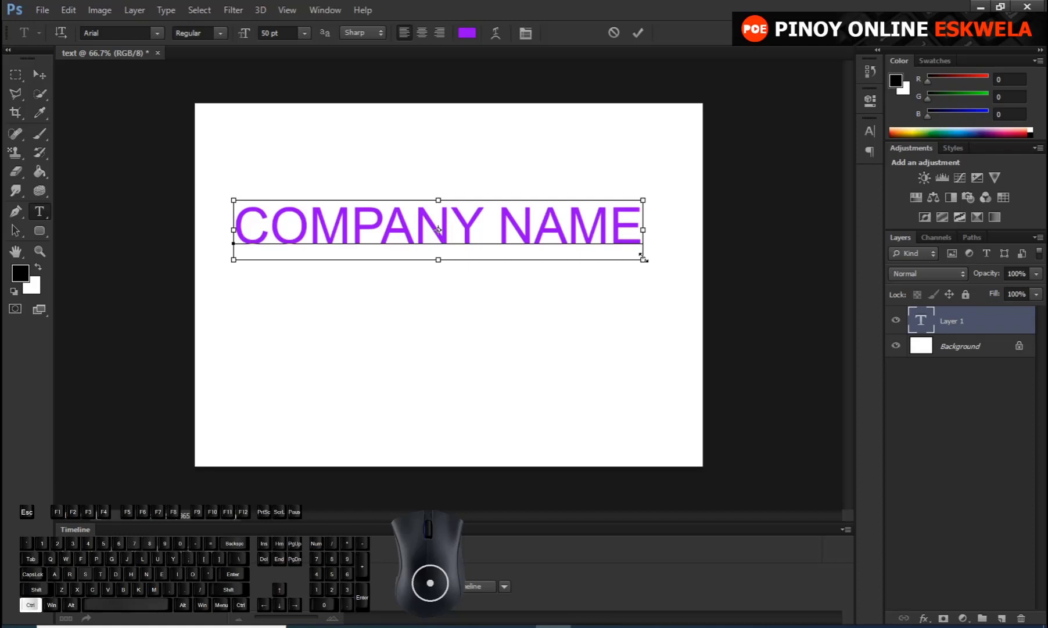
{"action": "key", "text": "ctrl+Return"}
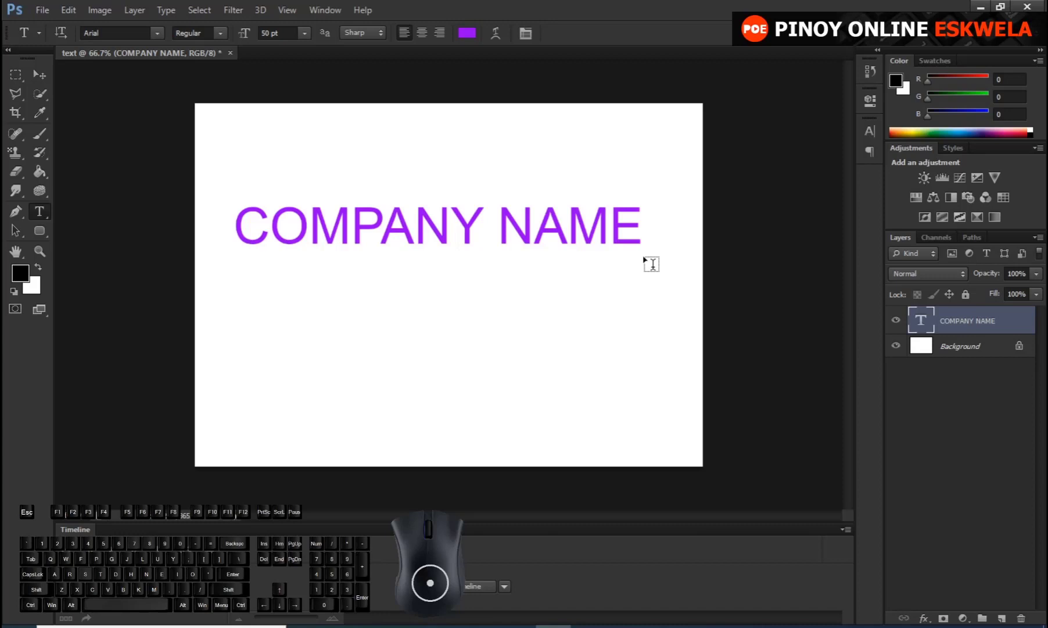
Add the words "TYPE" and "TEXT" as two separate text layers below "COMPANY NAME", committing each one.
{"action": "left_click", "coordinate": [281, 324]}
{"action": "type", "text": "TYPE"}
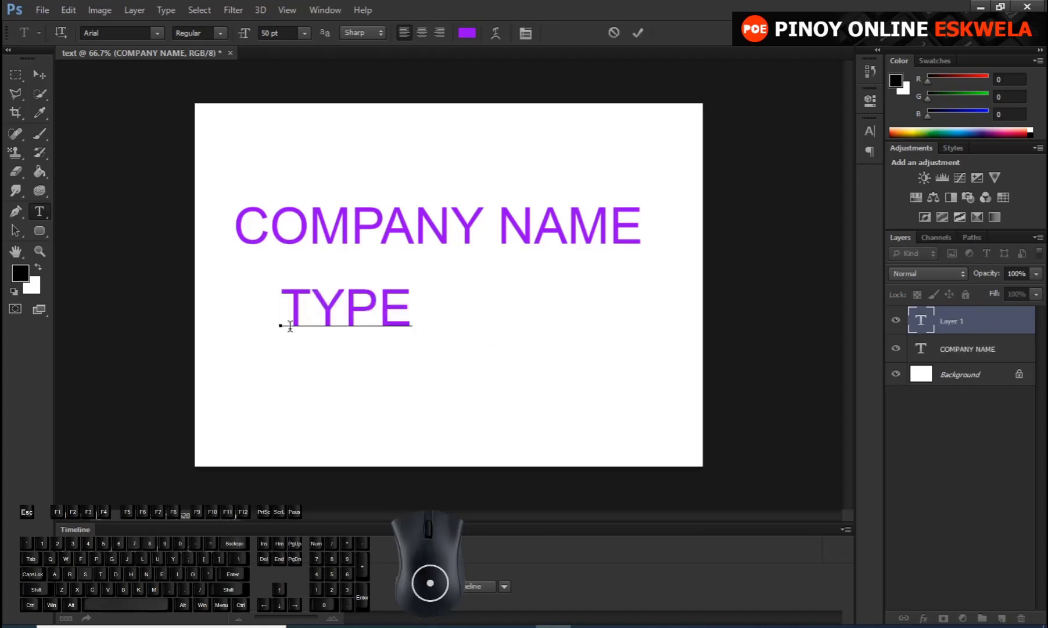
{"action": "key", "text": "ctrl+Return"}
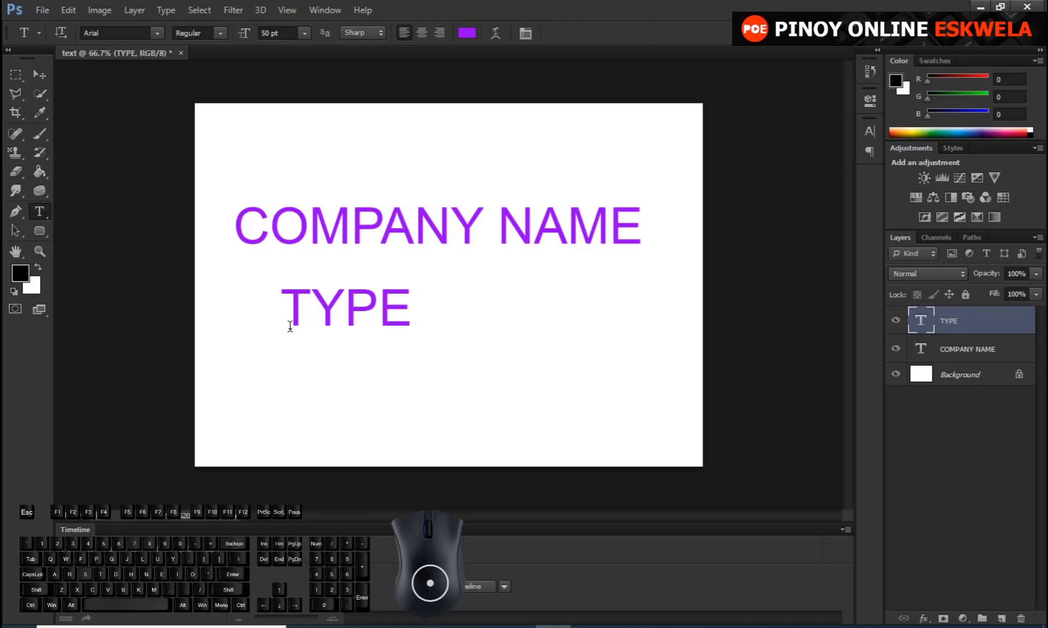
{"action": "left_click", "coordinate": [309, 378]}
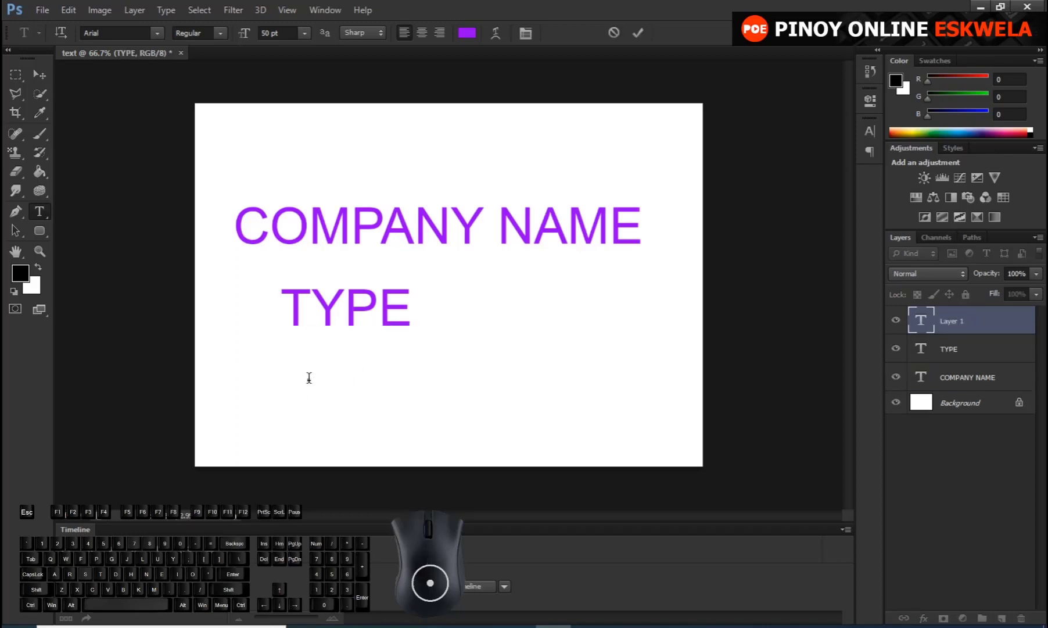
{"action": "type", "text": "TEXT"}
{"action": "key", "text": "ctrl+Return"}
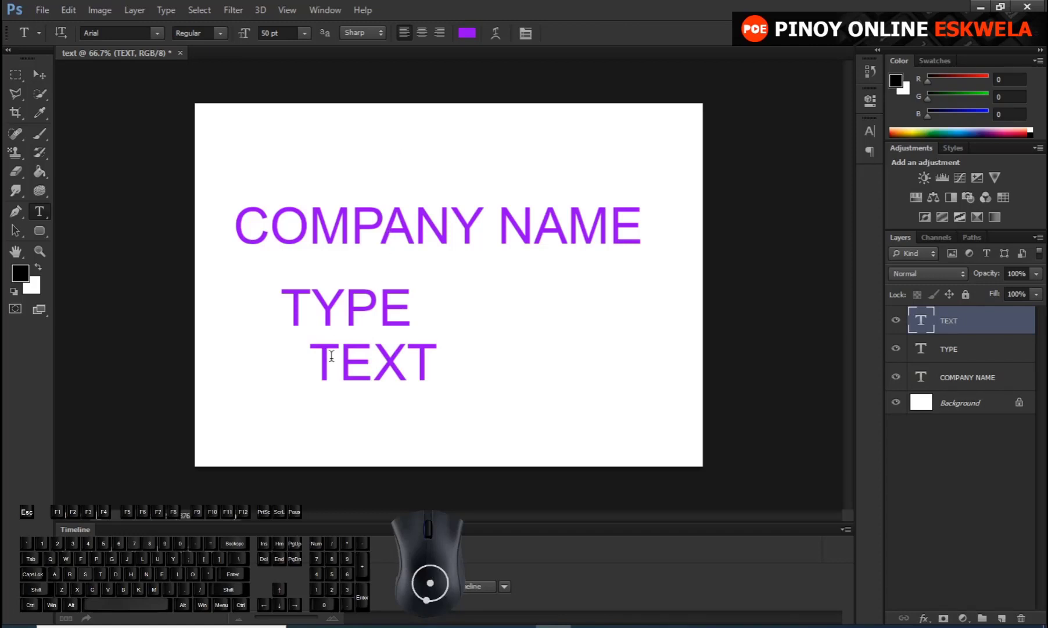
Delete the "TYPE" and "TEXT" layers with the Move tool and move "COMPANY NAME" back up near the canvas's upper edge.
{"action": "left_click", "coordinate": [324, 361]}
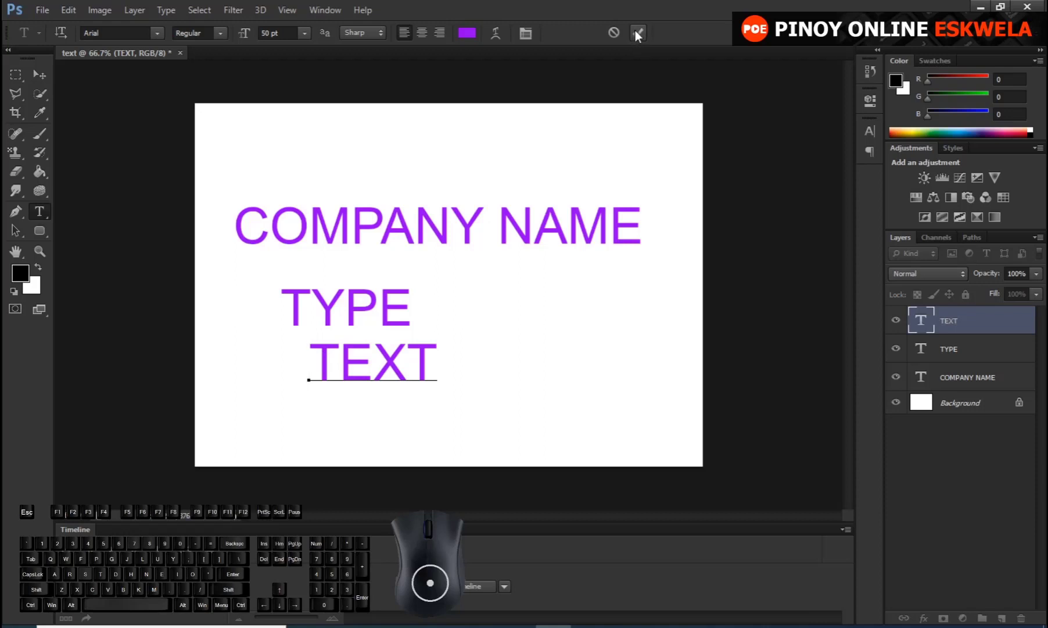
{"action": "left_click", "coordinate": [50, 77]}
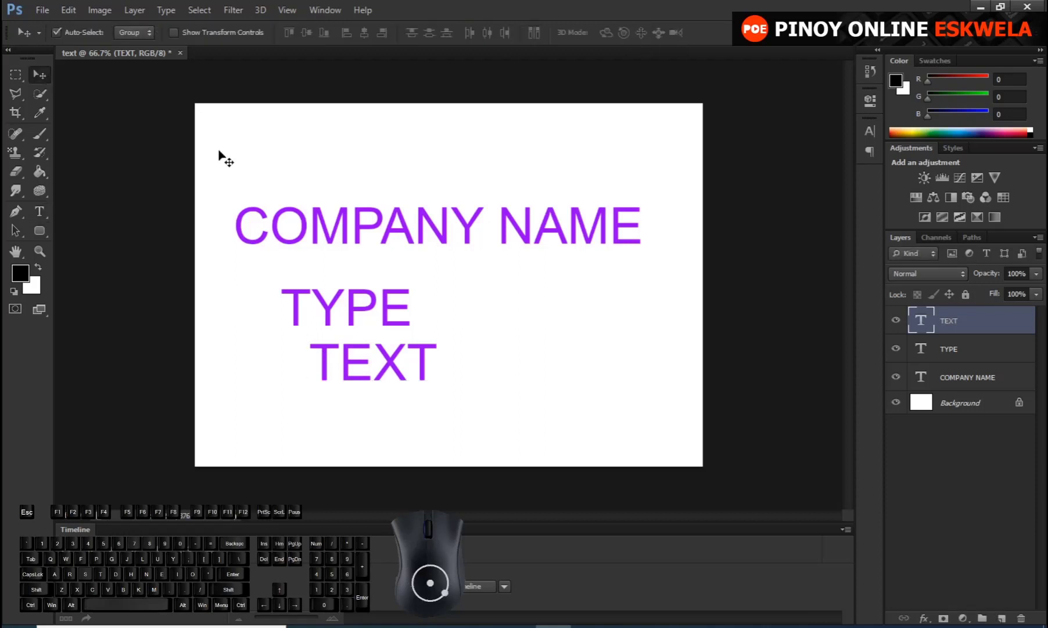
{"action": "mouse_move", "coordinate": [405, 374]}
{"action": "left_mouse_down"}
{"action": "mouse_move", "coordinate": [379, 359]}
{"action": "mouse_move", "coordinate": [391, 365]}
{"action": "left_mouse_up"}
{"action": "left_click", "coordinate": [285, 306], "text": "shift"}
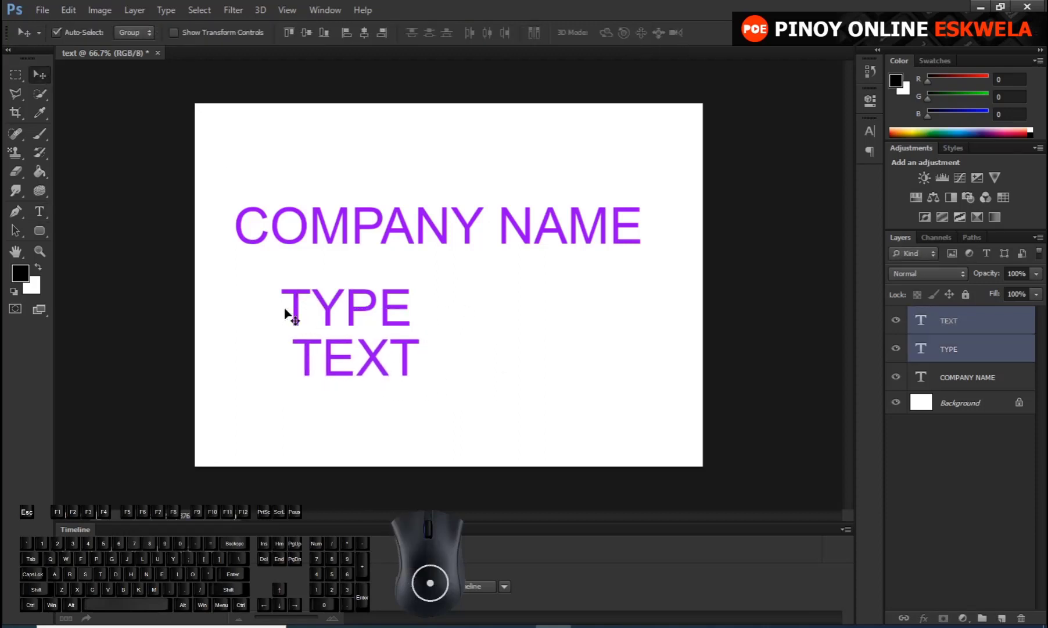
{"action": "key", "text": "Delete"}
{"action": "left_click_drag", "start_coordinate": [387, 227], "coordinate": [378, 185]}
Add the new text "RESIZE" below "COMPANY NAME" and shift it slightly down and to the left.
{"action": "left_click", "coordinate": [40, 212]}
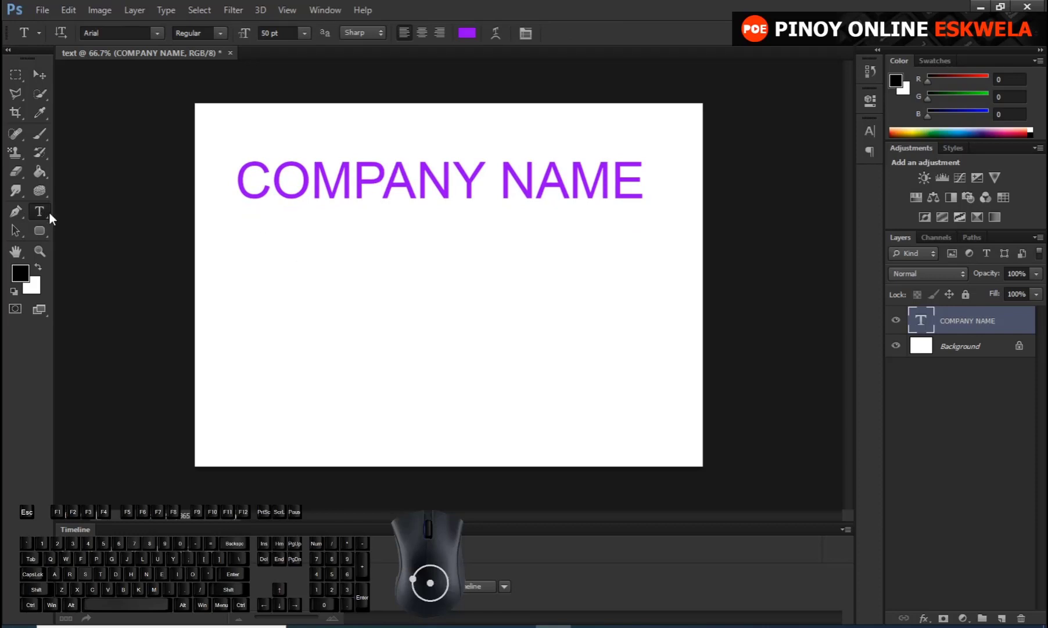
{"action": "left_click", "coordinate": [265, 268]}
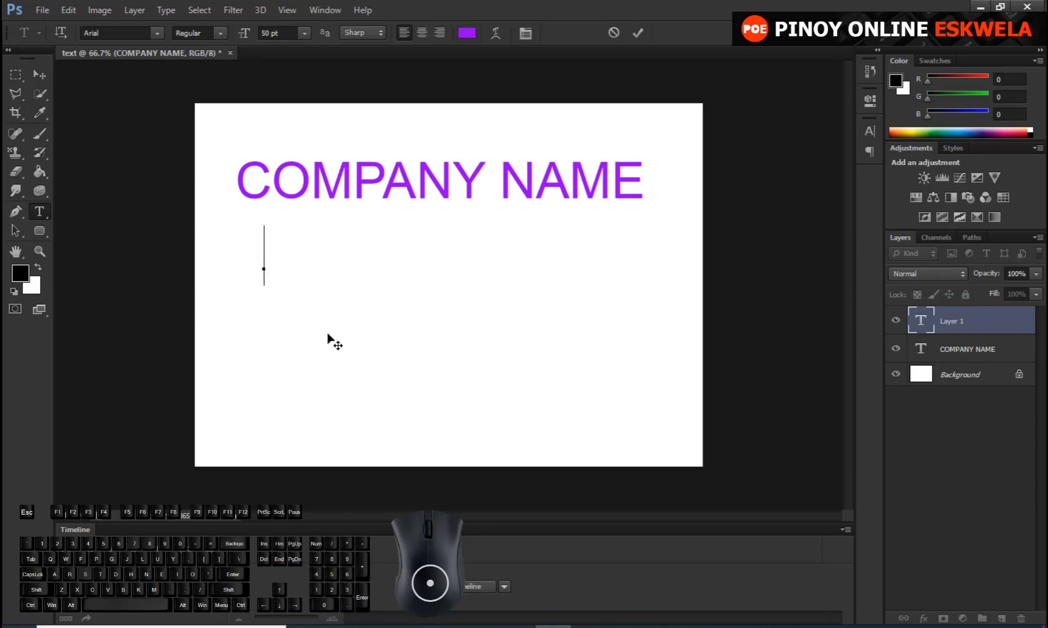
{"action": "type", "text": "SIZ"}
{"action": "key", "text": "BackSpace"}
{"action": "key", "text": "BackSpace"}
{"action": "key", "text": "BackSpace"}
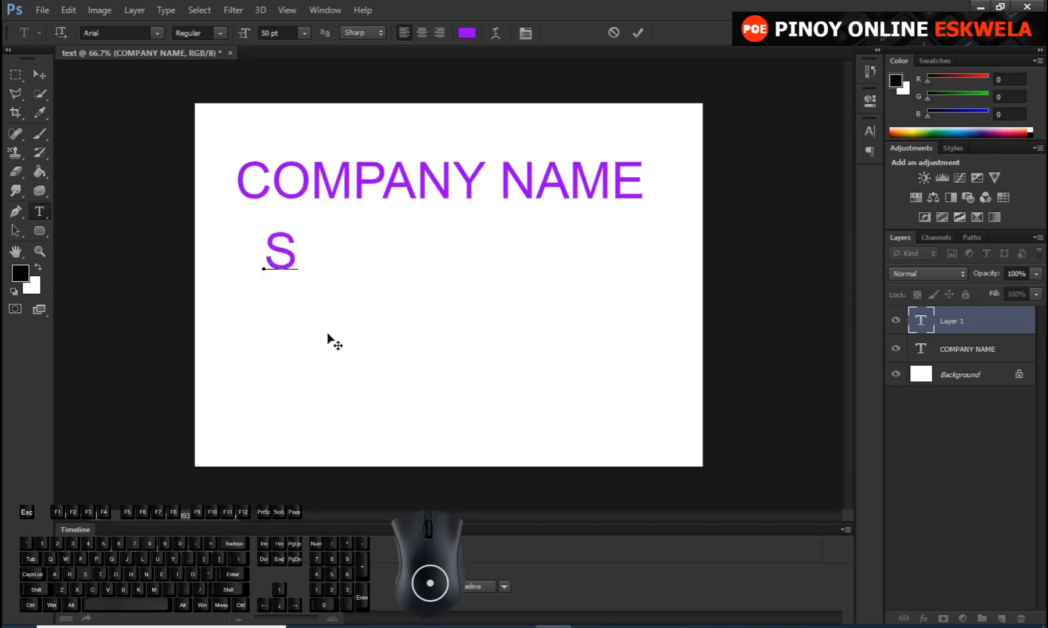
{"action": "type", "text": "RESIZE"}
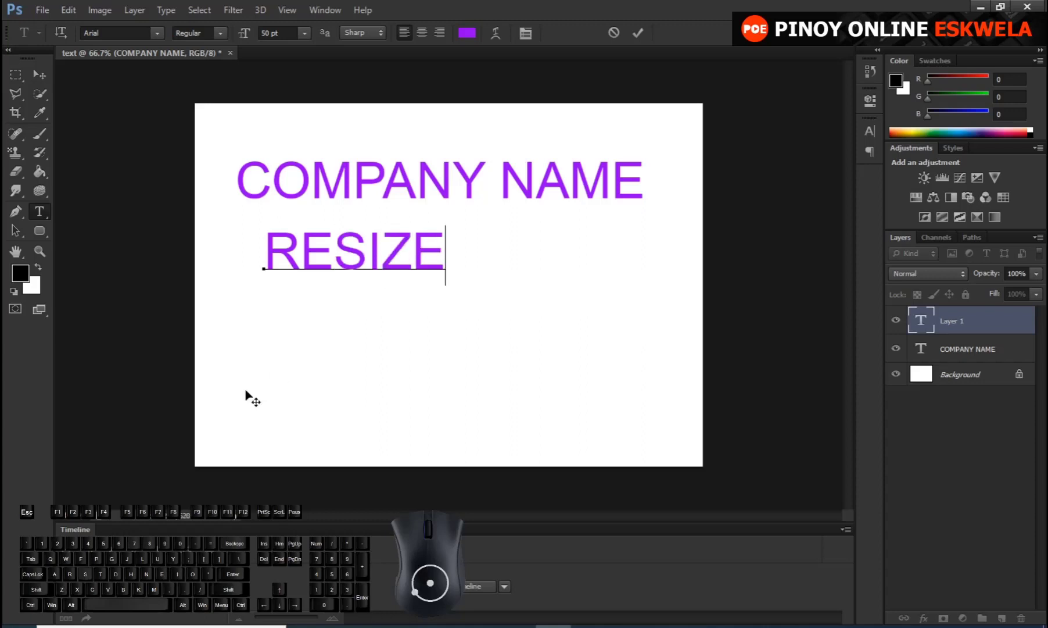
{"action": "left_click_drag", "start_coordinate": [398, 341], "coordinate": [381, 359]}
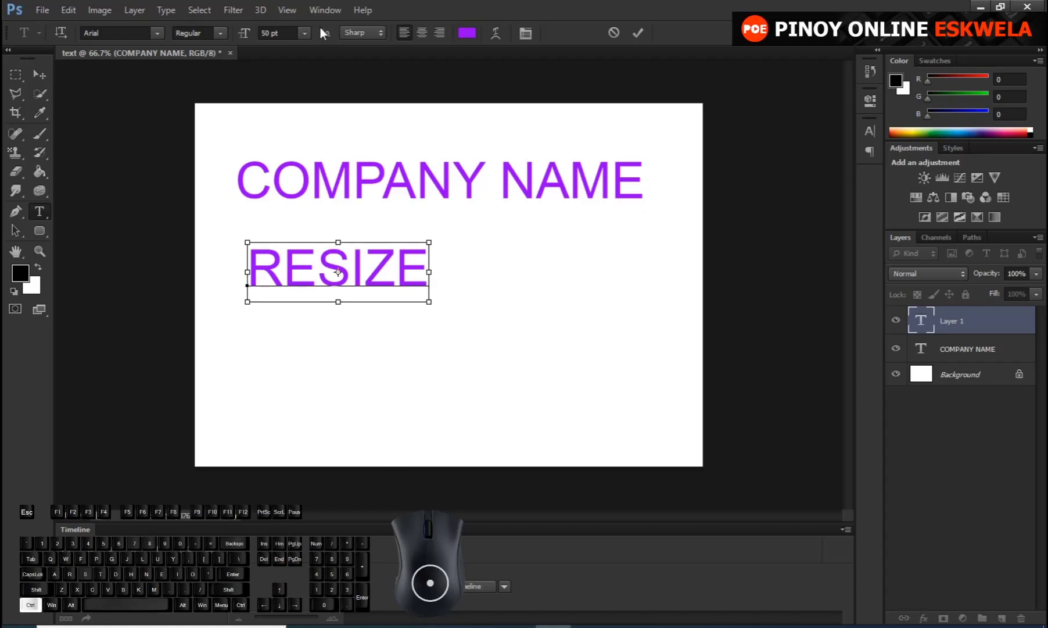
Select the whole "RESIZE" text, set its font size to 12 pt and deselect the characters.
{"action": "key", "text": "ctrl+a"}
{"action": "left_click", "coordinate": [287, 33]}
{"action": "left_click_drag", "start_coordinate": [287, 33], "coordinate": [195, 31]}
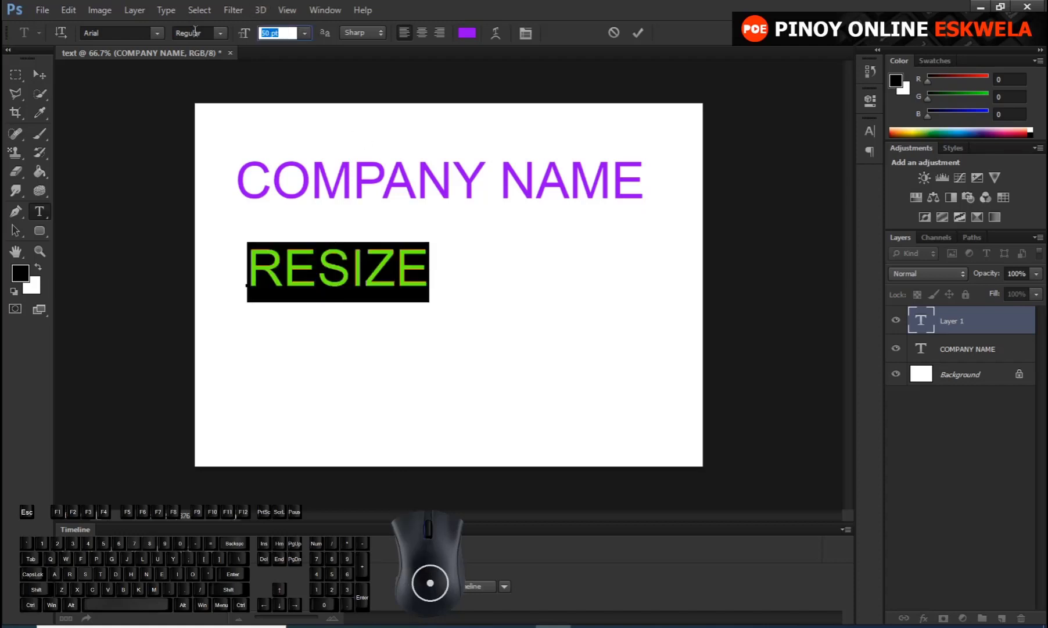
{"action": "type", "text": "10"}
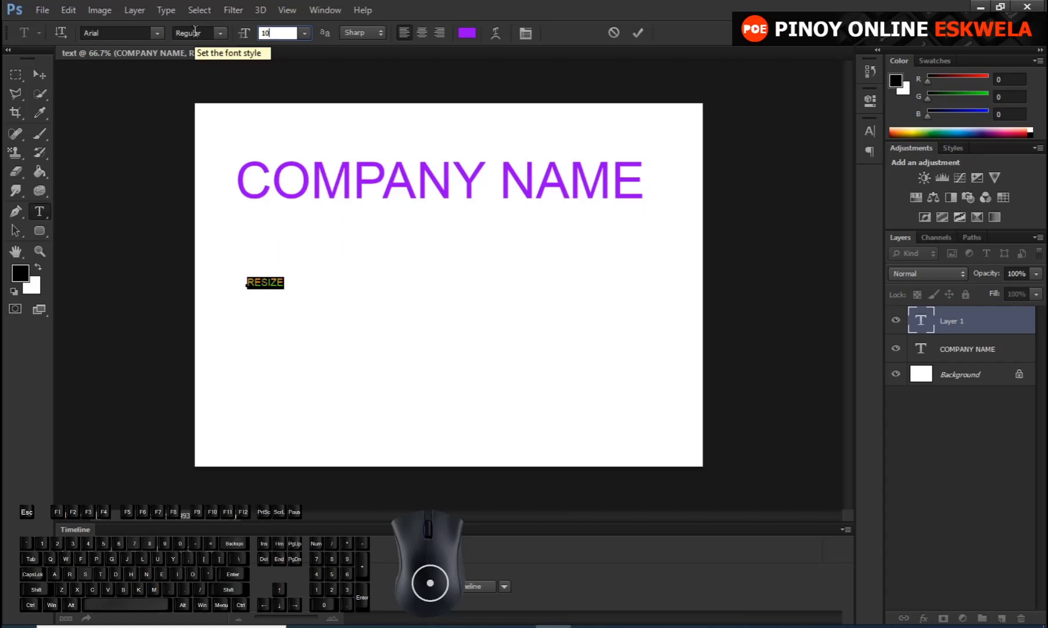
{"action": "key", "text": "BackSpace"}
{"action": "type", "text": "2"}
{"action": "key", "text": "Return"}
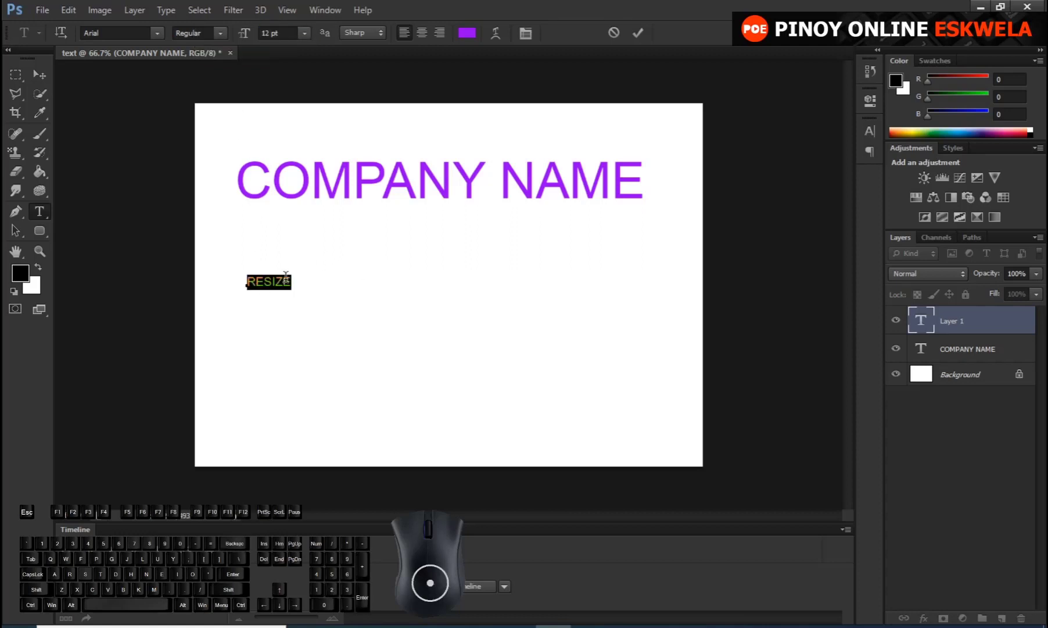
{"action": "left_click", "coordinate": [291, 282]}
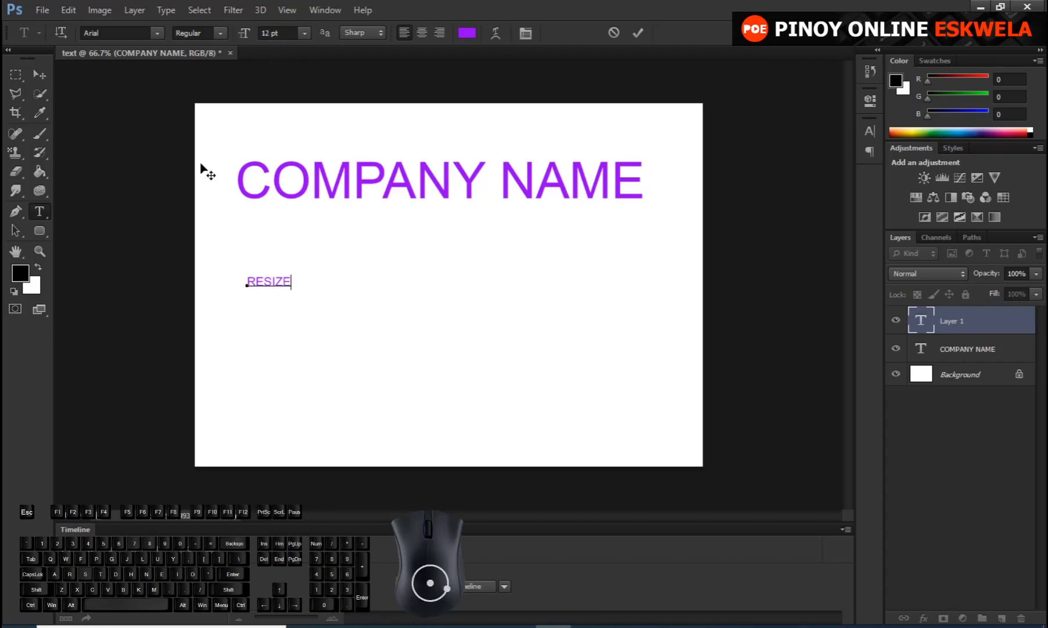
Delete all characters of the small "RESIZE" text and enter the word "RESIZE" again.
{"action": "key", "text": "ctrl"}
{"action": "left_click_drag", "start_coordinate": [247, 282], "coordinate": [302, 283]}
{"action": "key", "text": "BackSpace"}
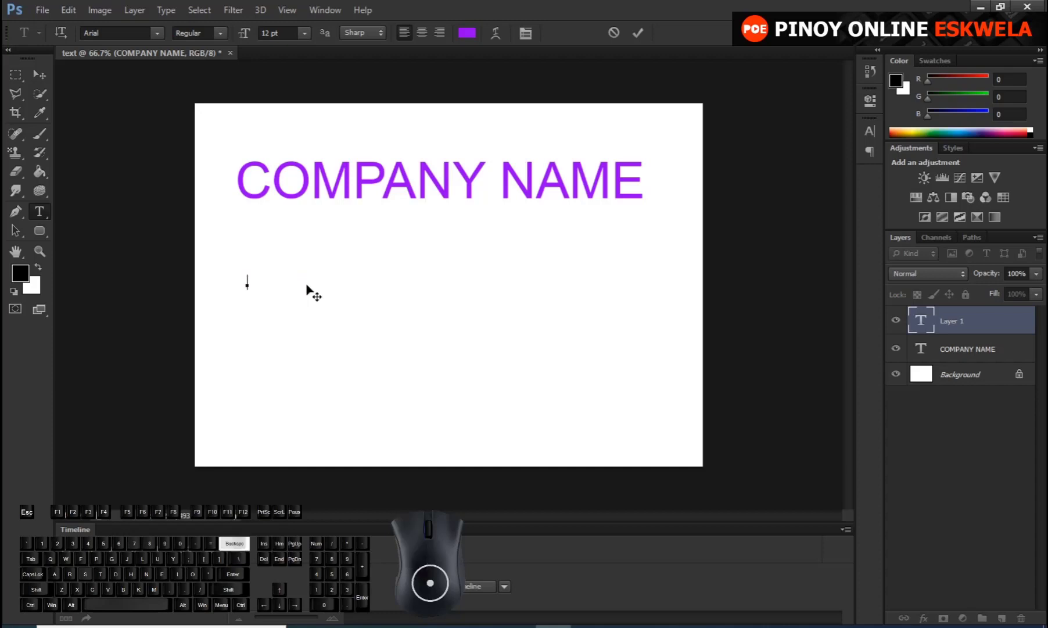
{"action": "key", "text": "BackSpace"}
{"action": "type", "text": "RES"}
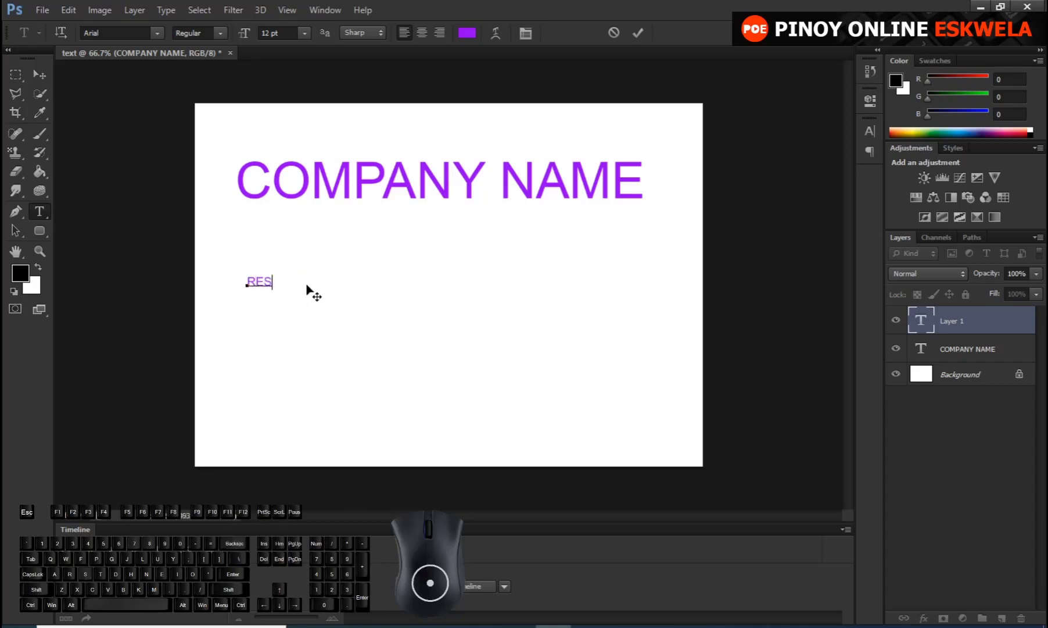
{"action": "type", "text": "IZE"}
Try scaling "RESIZE" with its bounding box, first freely, then proportionally to about 4.83 x 1.58 in, and discard the new text.
{"action": "key", "text": "ctrl"}
{"action": "key", "text": "ctrl"}
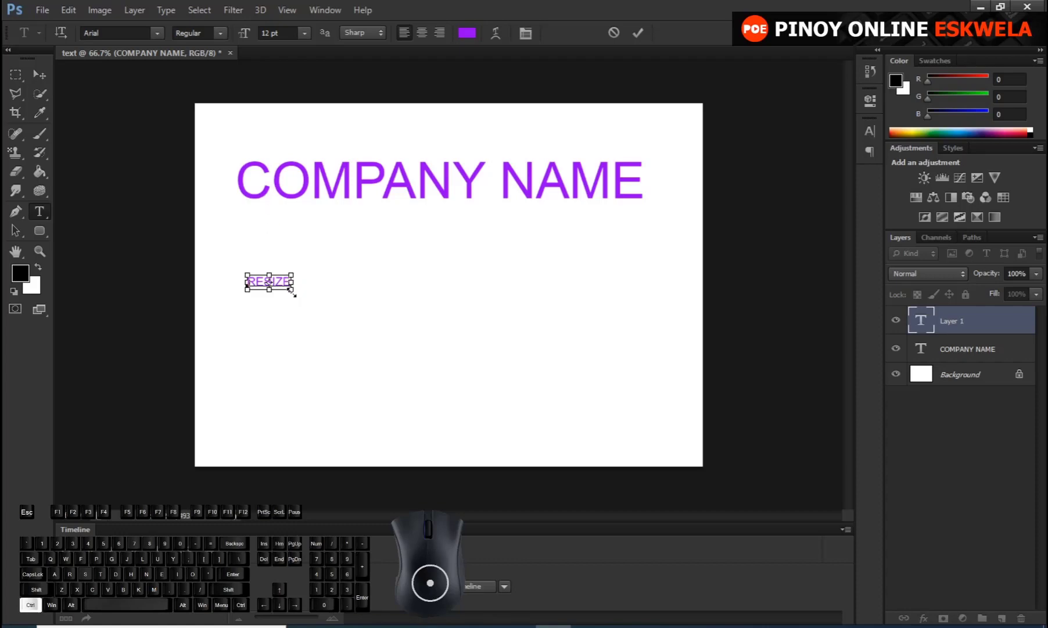
{"action": "left_click", "coordinate": [292, 292]}
{"action": "left_click_drag", "start_coordinate": [292, 294], "coordinate": [436, 400]}
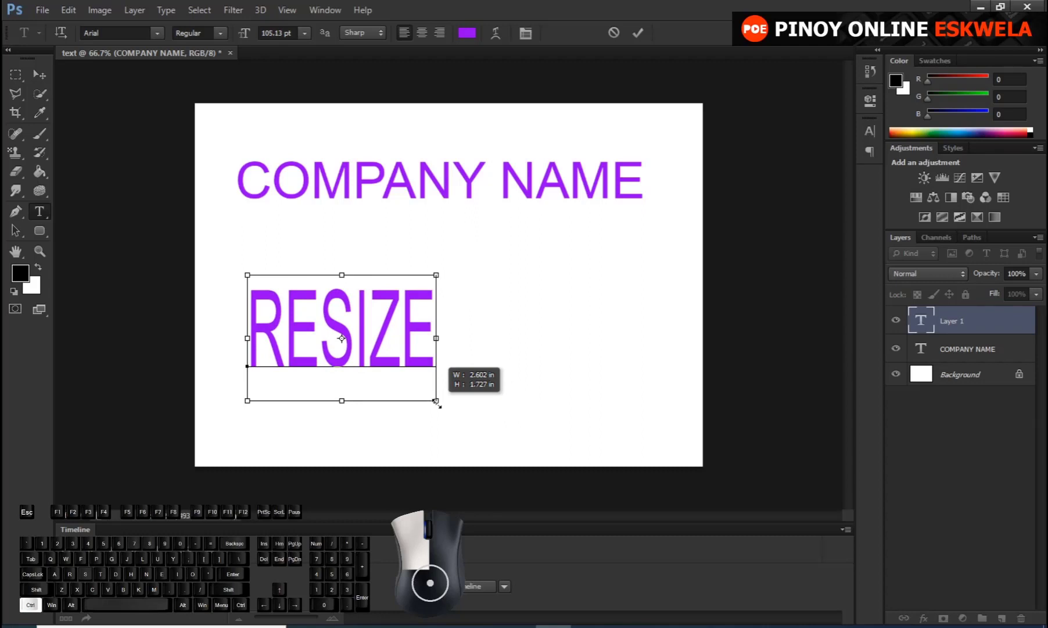
{"action": "left_click_drag", "start_coordinate": [436, 403], "coordinate": [593, 410]}
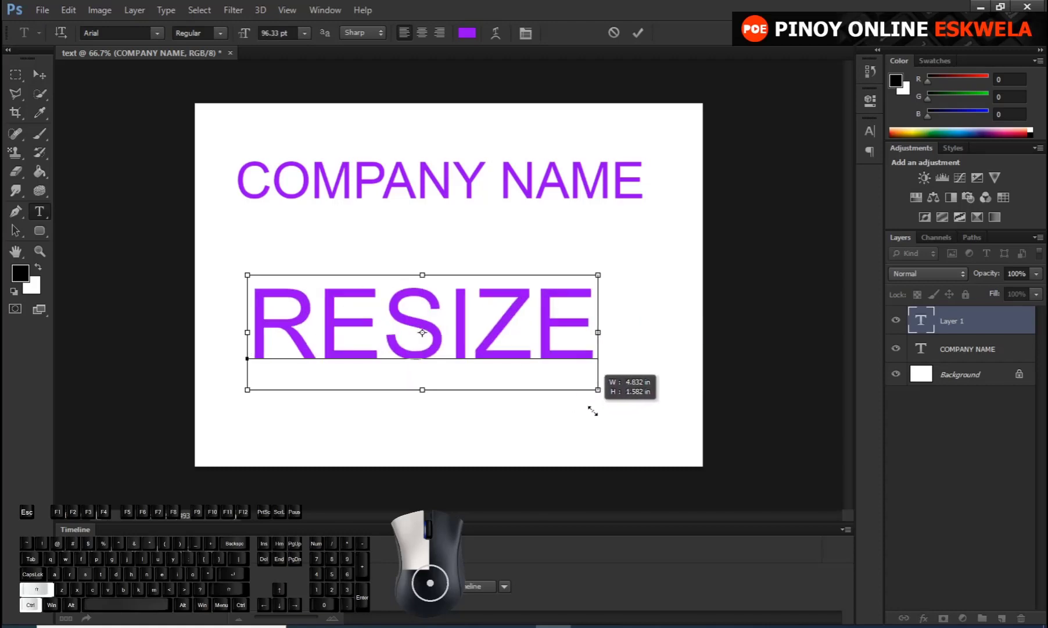
{"action": "left_click_drag", "start_coordinate": [592, 411], "coordinate": [593, 411]}
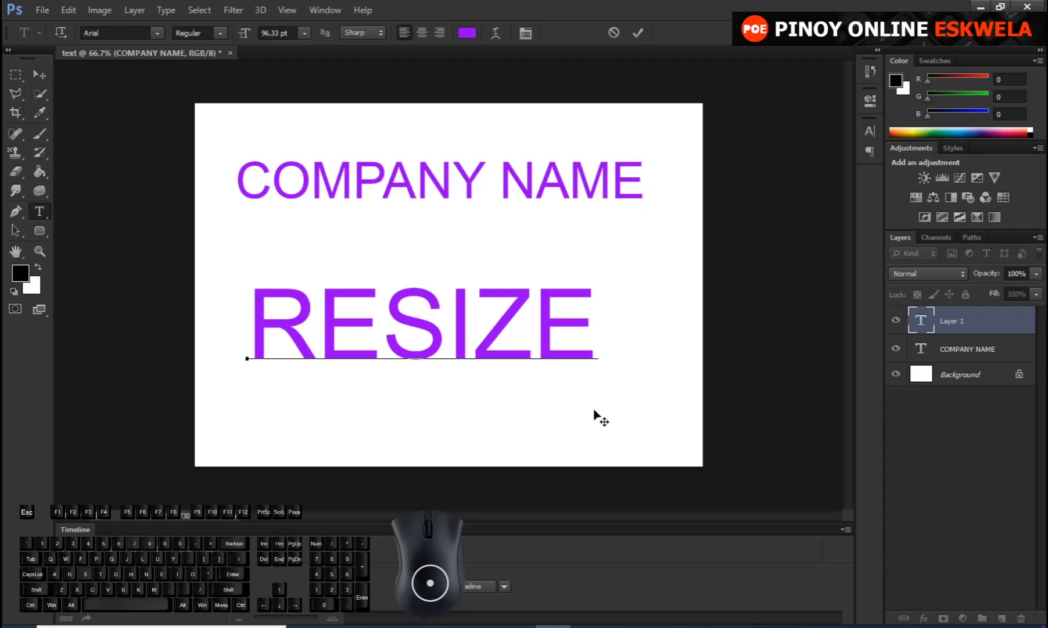
{"action": "key", "text": "Escape"}
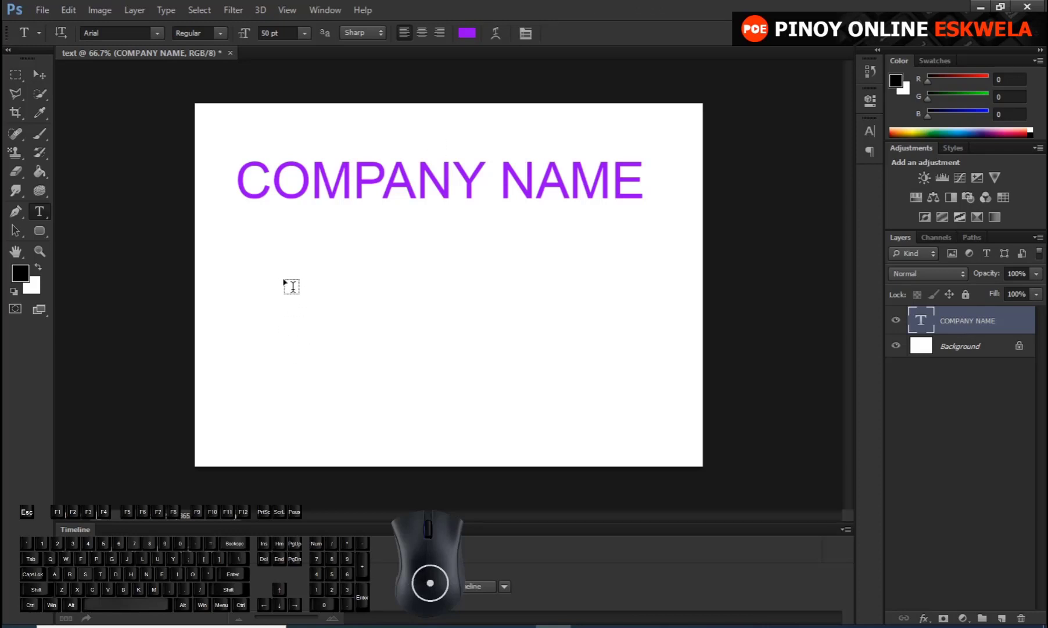
Set the font size of "COMPANY NAME" to 8 pt and add the new text "RESIZE" below it.
{"action": "left_click", "coordinate": [303, 33]}
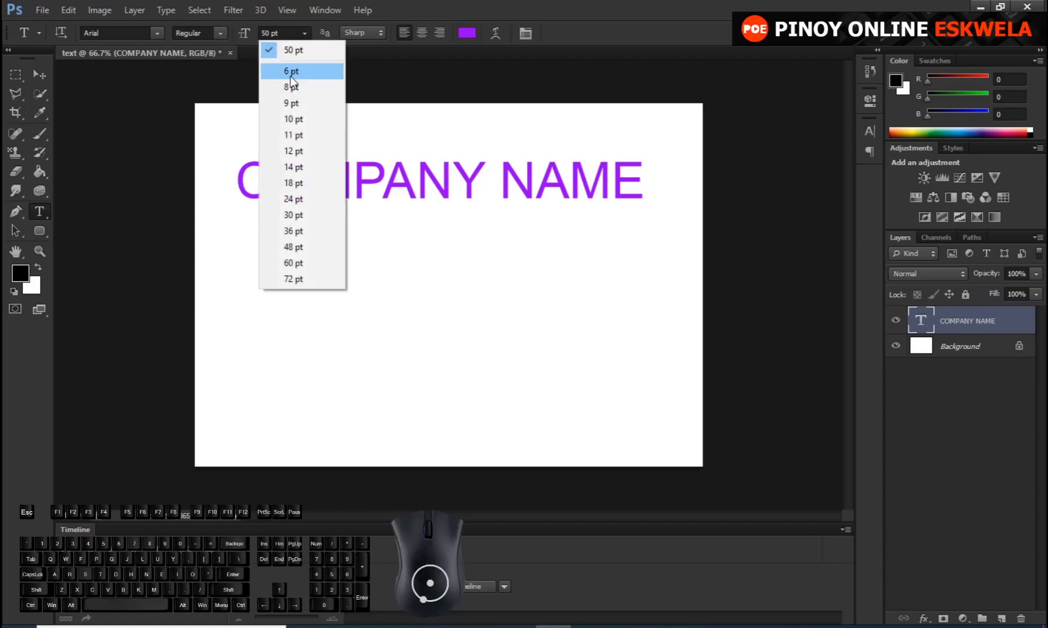
{"action": "left_click", "coordinate": [293, 87]}
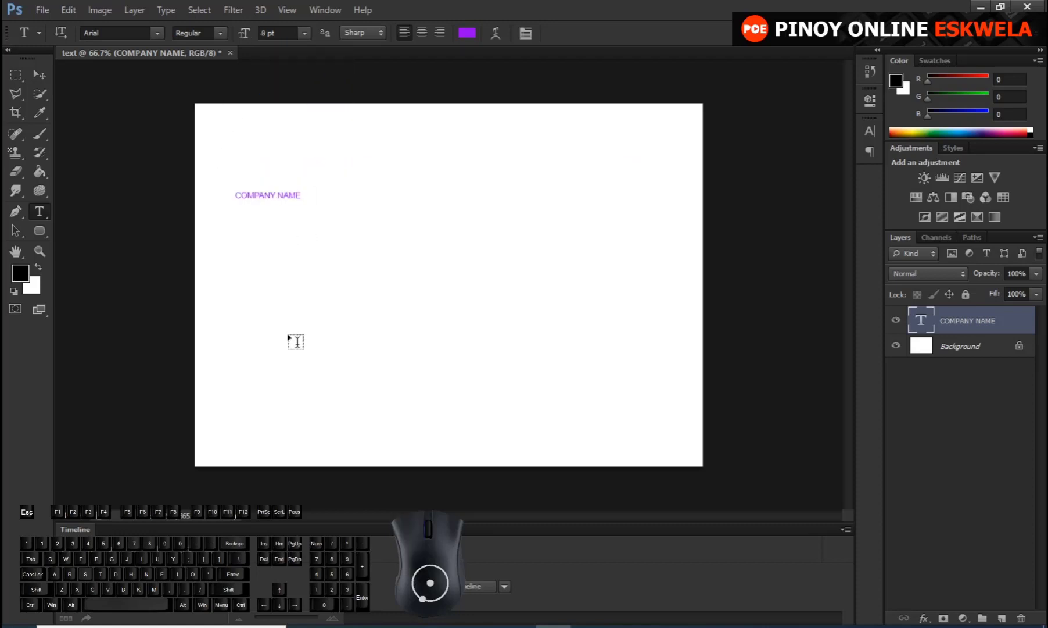
{"action": "left_click", "coordinate": [249, 261]}
{"action": "left_click_drag", "start_coordinate": [271, 312], "coordinate": [259, 309]}
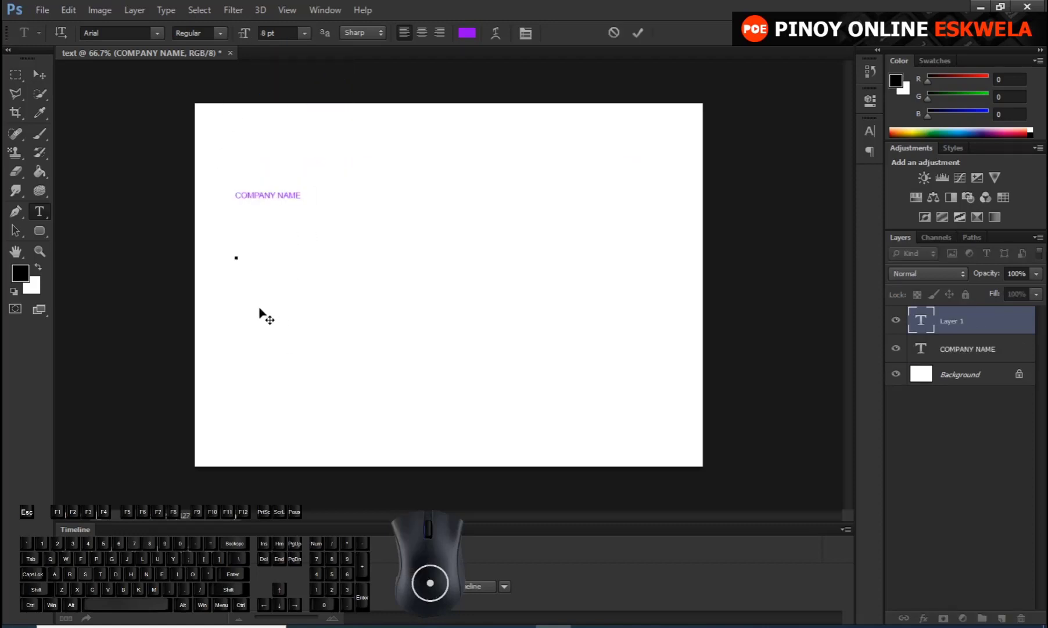
{"action": "type", "text": "RESIZE"}
{"action": "key", "text": "ctrl"}
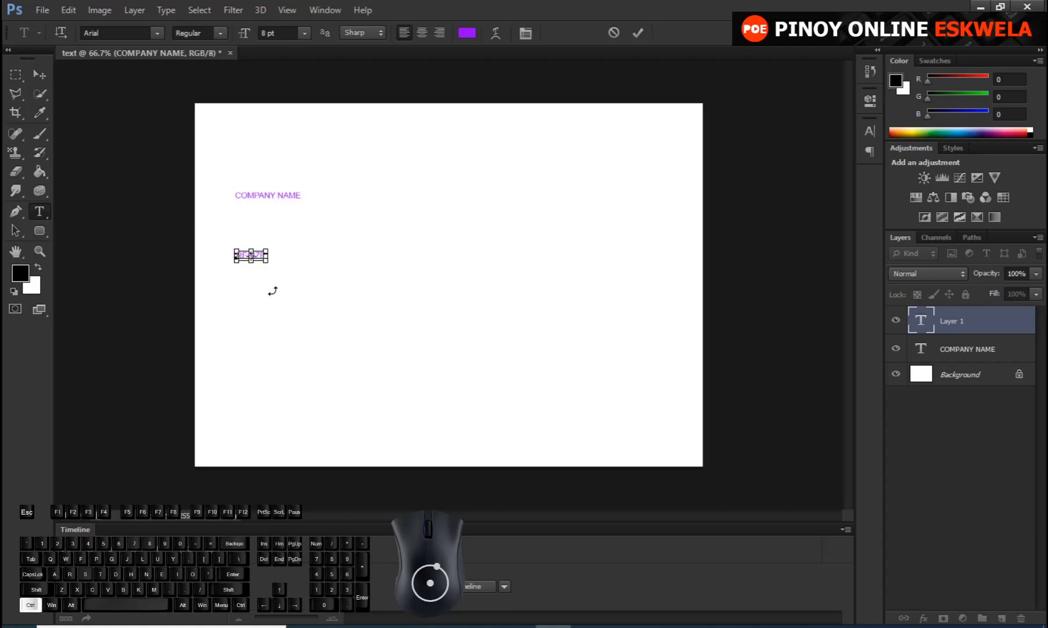
Scale the "RESIZE" text proportionally with its bounding box to about 5.82 x 1.91 in and commit it.
{"action": "left_click_drag", "start_coordinate": [268, 264], "coordinate": [645, 445]}
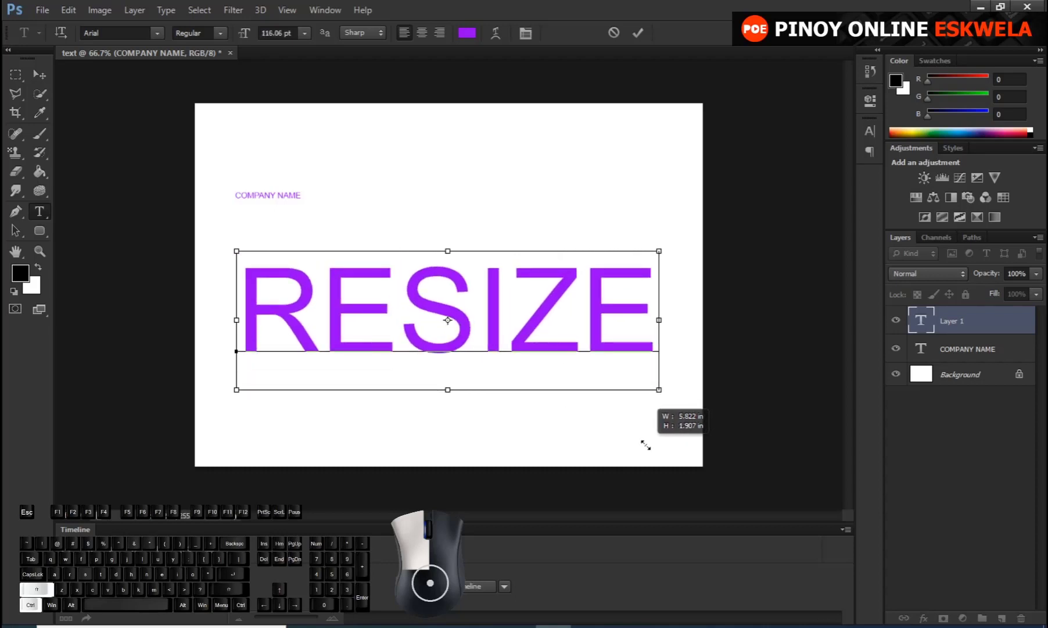
{"action": "left_click_drag", "start_coordinate": [646, 445], "coordinate": [646, 445]}
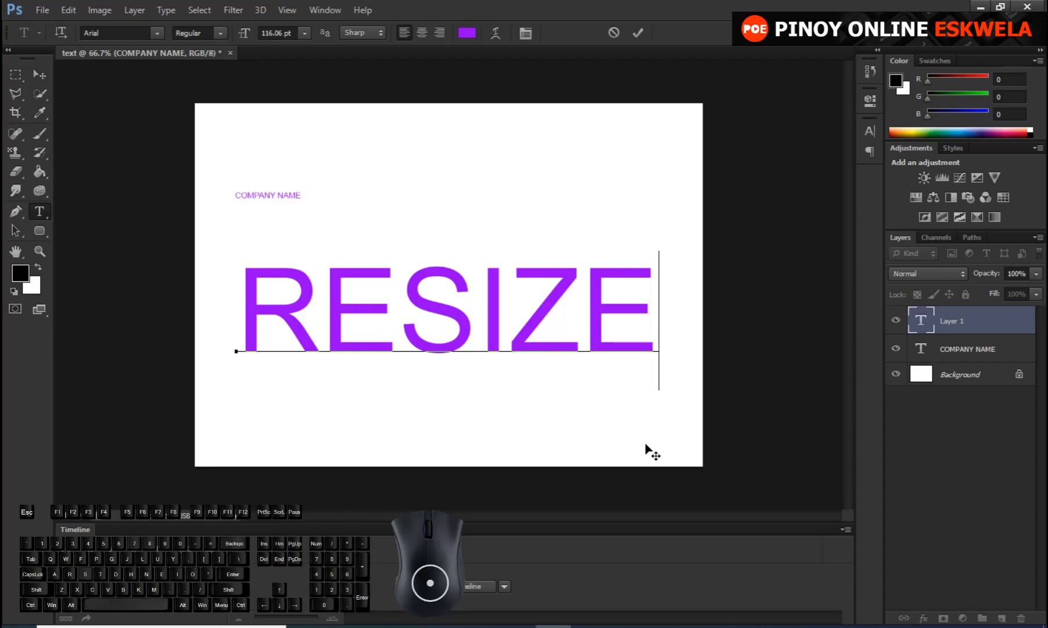
{"action": "key", "text": "ctrl+Return"}
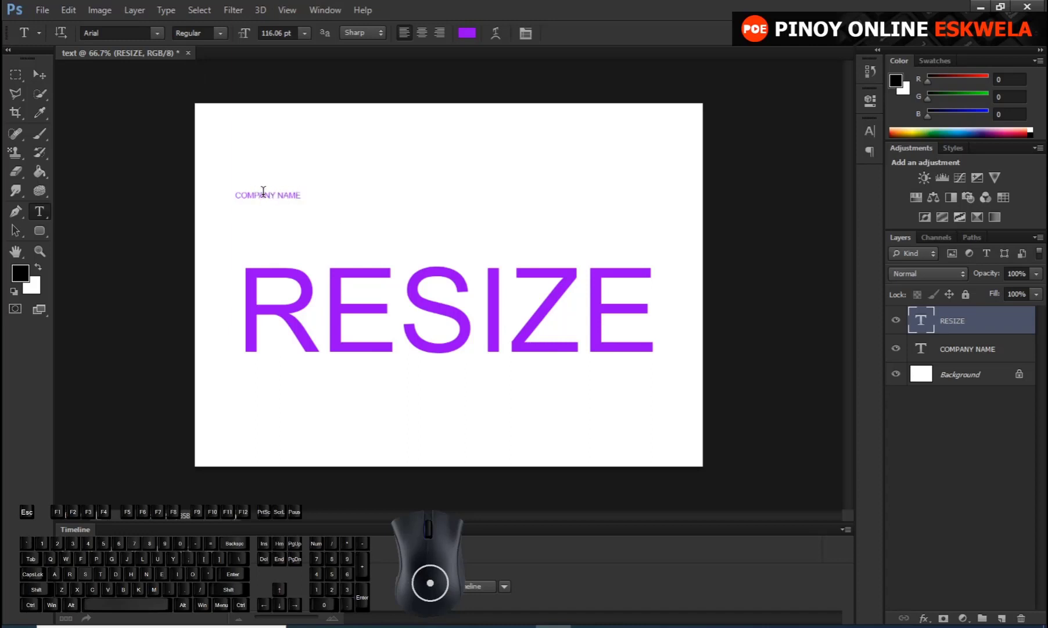
Scale the "COMPANY NAME" text up proportionally with its bounding box to about 29.38 pt and commit it.
{"action": "left_click", "coordinate": [262, 194]}
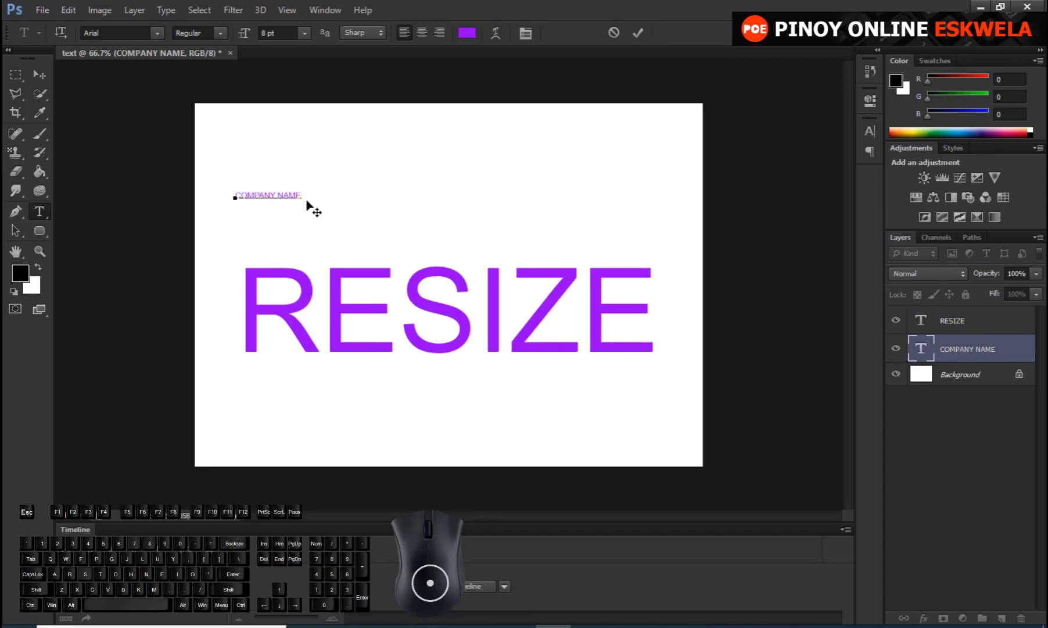
{"action": "key", "text": "ctrl"}
{"action": "key", "text": "ctrl"}
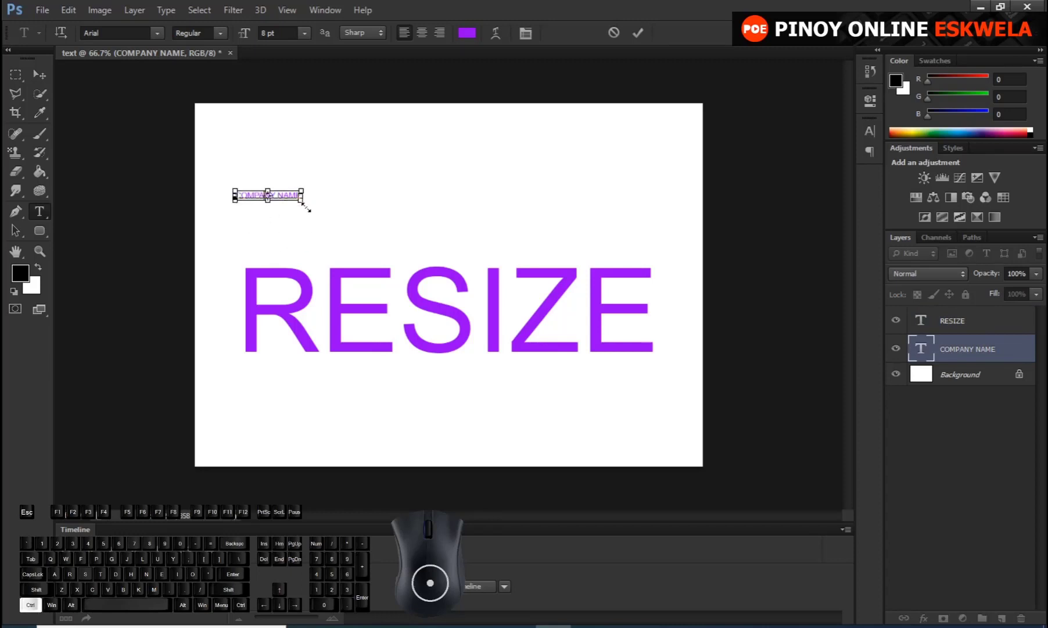
{"action": "left_click_drag", "start_coordinate": [301, 203], "coordinate": [474, 273]}
{"action": "key", "text": "ctrl+Return"}
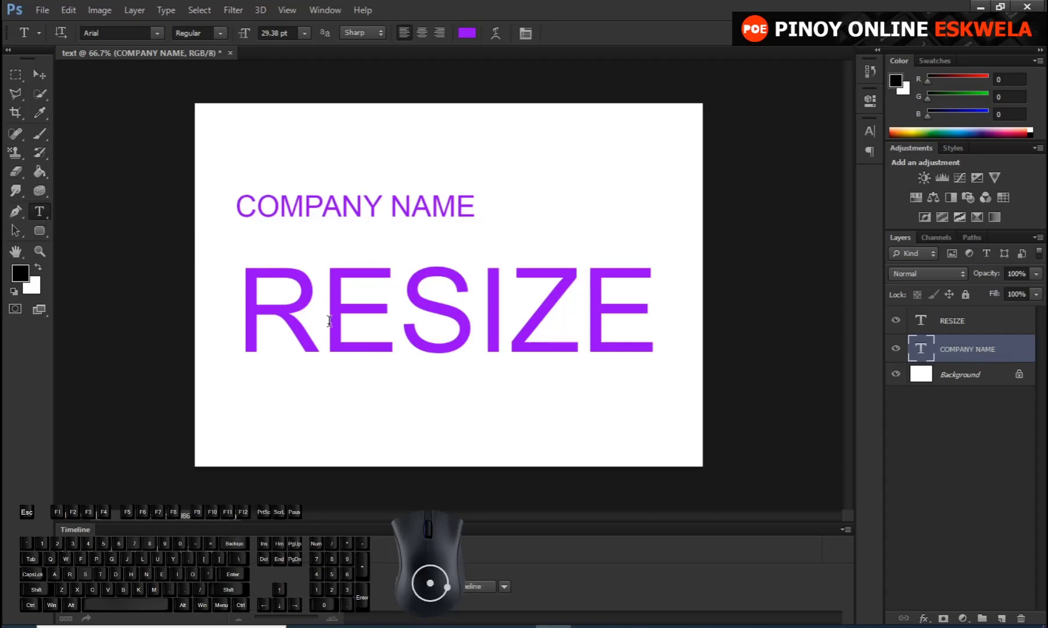
Select all of the "RESIZE" text, scale it down with its bounding box to about 86.42 pt, and commit it.
{"action": "left_click", "coordinate": [311, 321]}
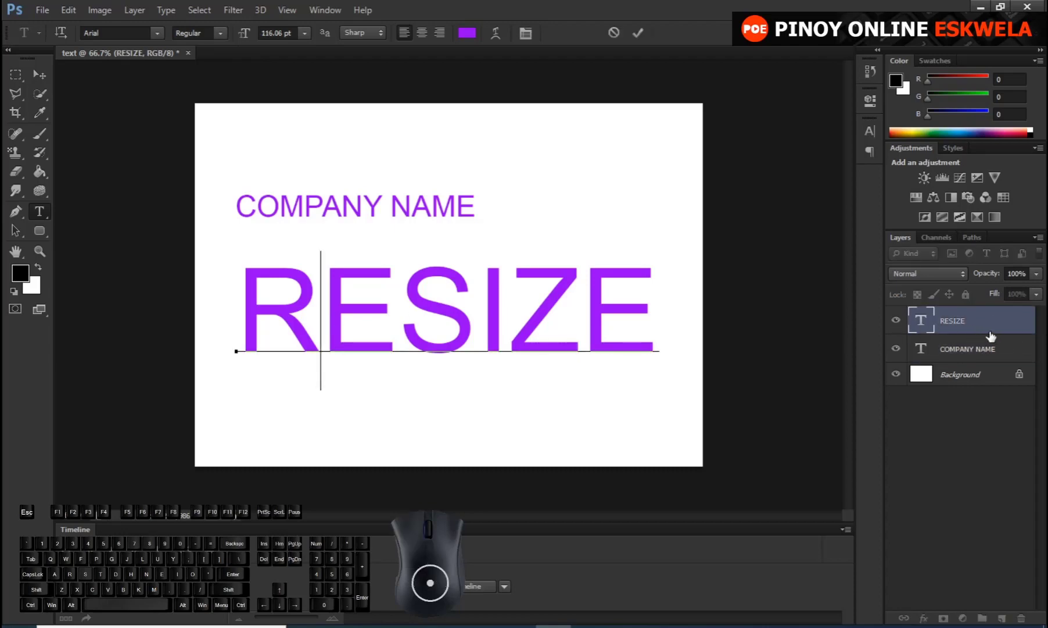
{"action": "left_click_drag", "start_coordinate": [239, 320], "coordinate": [602, 325]}
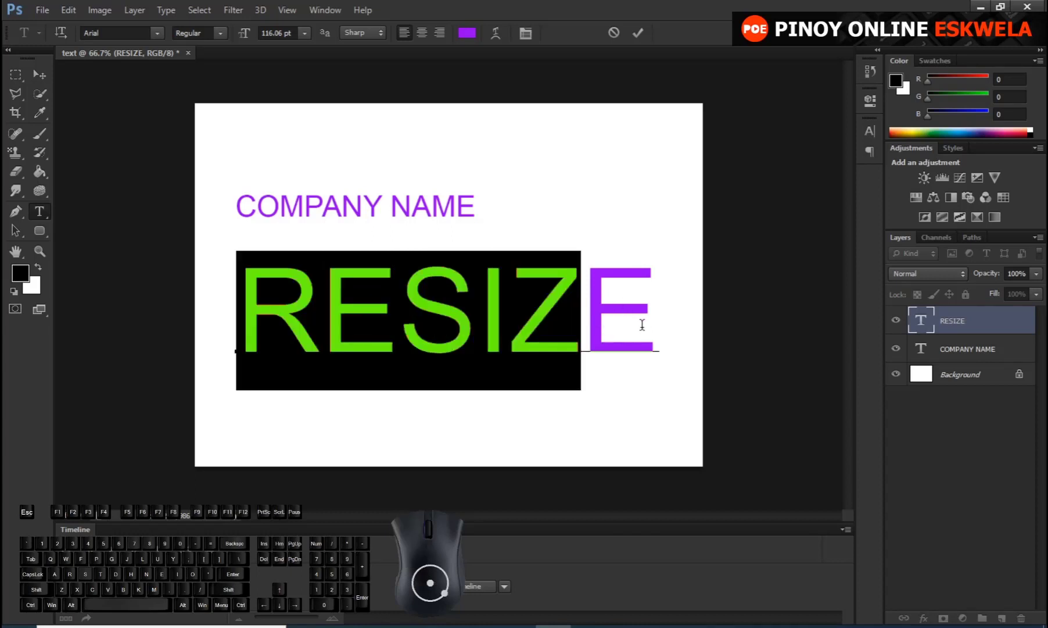
{"action": "left_click", "coordinate": [652, 321]}
{"action": "left_click_drag", "start_coordinate": [648, 330], "coordinate": [234, 320]}
{"action": "key", "text": "ctrl"}
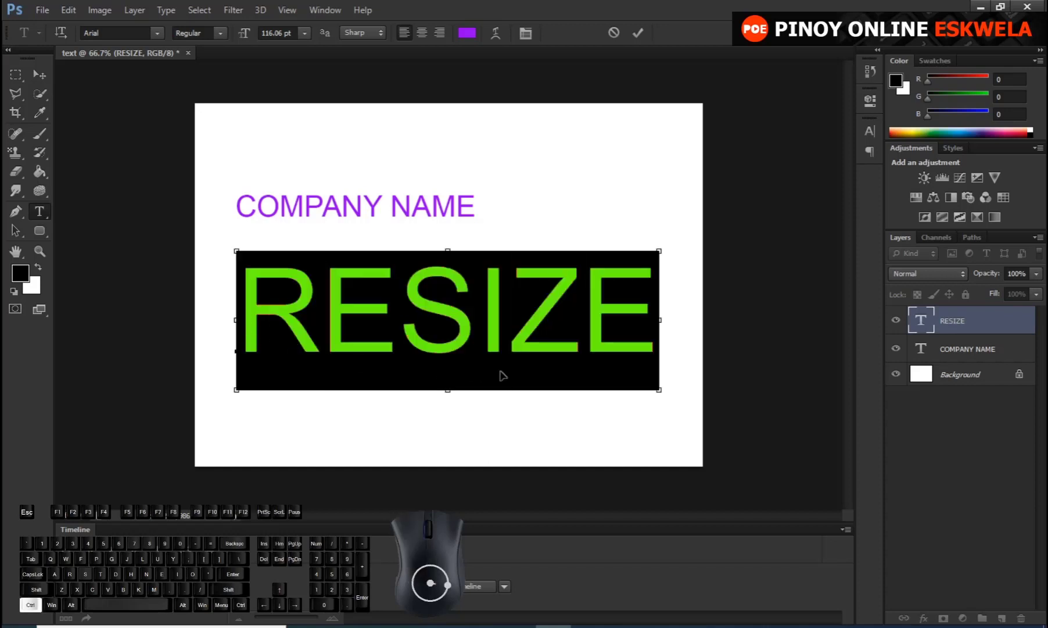
{"action": "left_click_drag", "start_coordinate": [659, 389], "coordinate": [468, 446]}
{"action": "left_click_drag", "start_coordinate": [445, 431], "coordinate": [516, 474]}
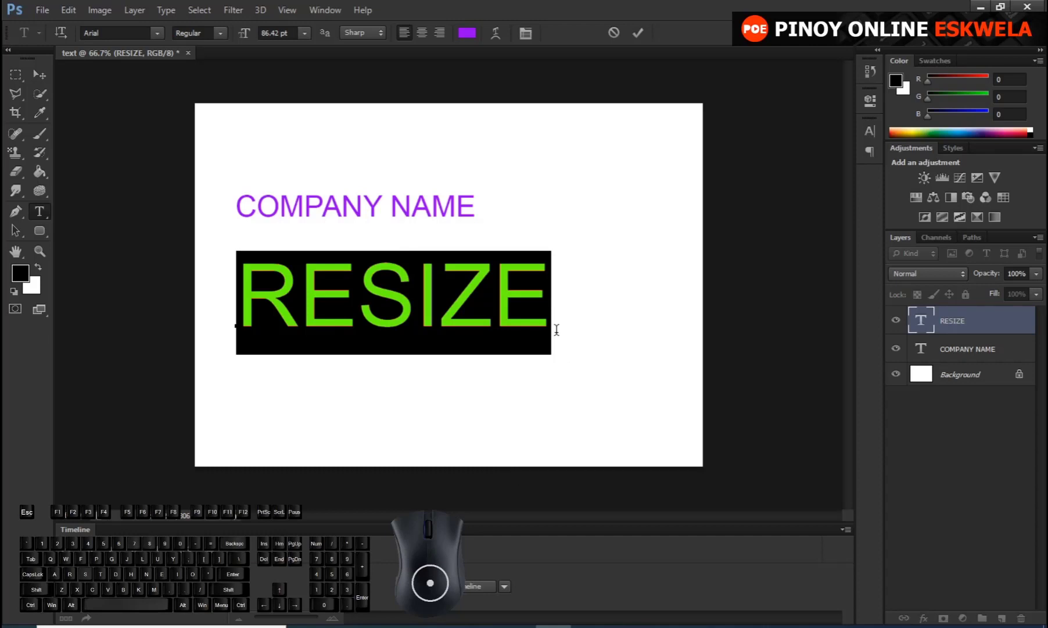
{"action": "key", "text": "ctrl+Return"}
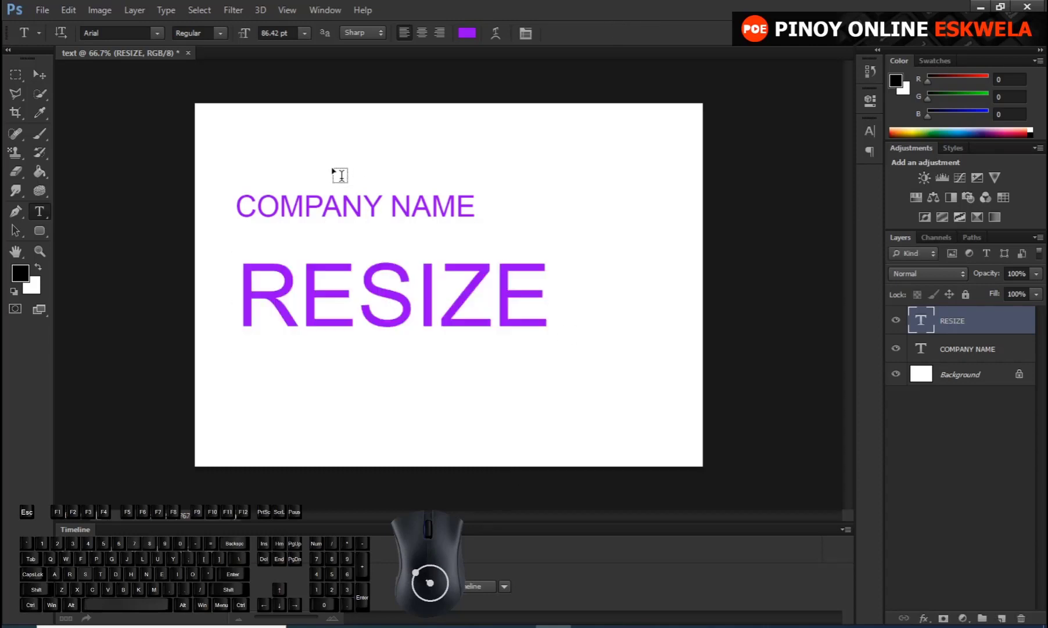
Move "RESIZE" up directly beneath "COMPANY NAME", and move both texts together to the canvas's upper-left area.
{"action": "left_click", "coordinate": [40, 75]}
{"action": "left_click_drag", "start_coordinate": [381, 308], "coordinate": [377, 269]}
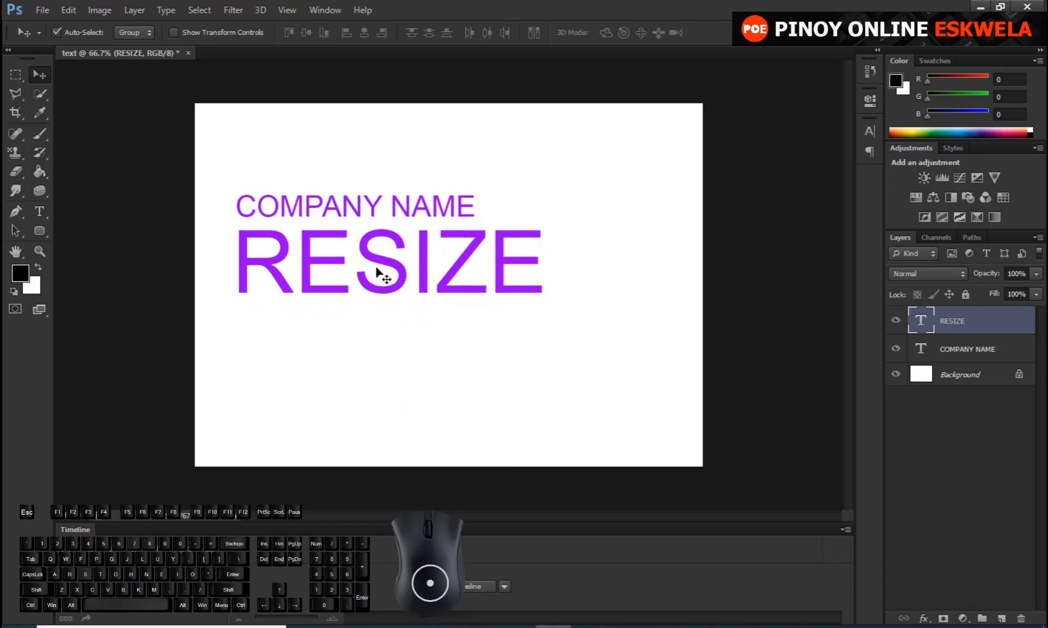
{"action": "left_click_drag", "start_coordinate": [598, 317], "coordinate": [335, 178]}
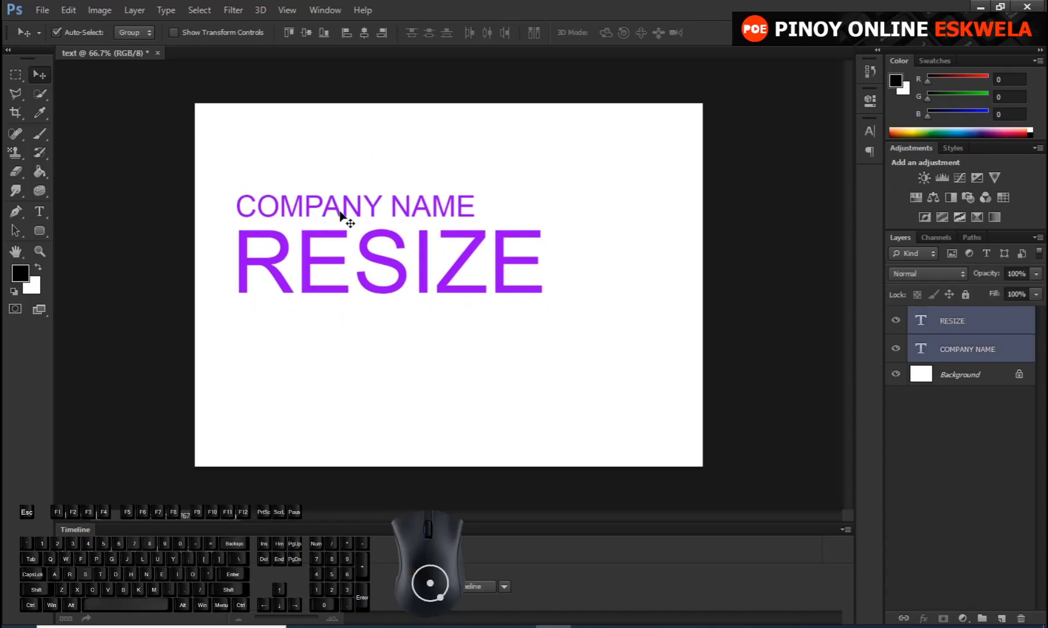
{"action": "left_click_drag", "start_coordinate": [344, 216], "coordinate": [324, 152]}
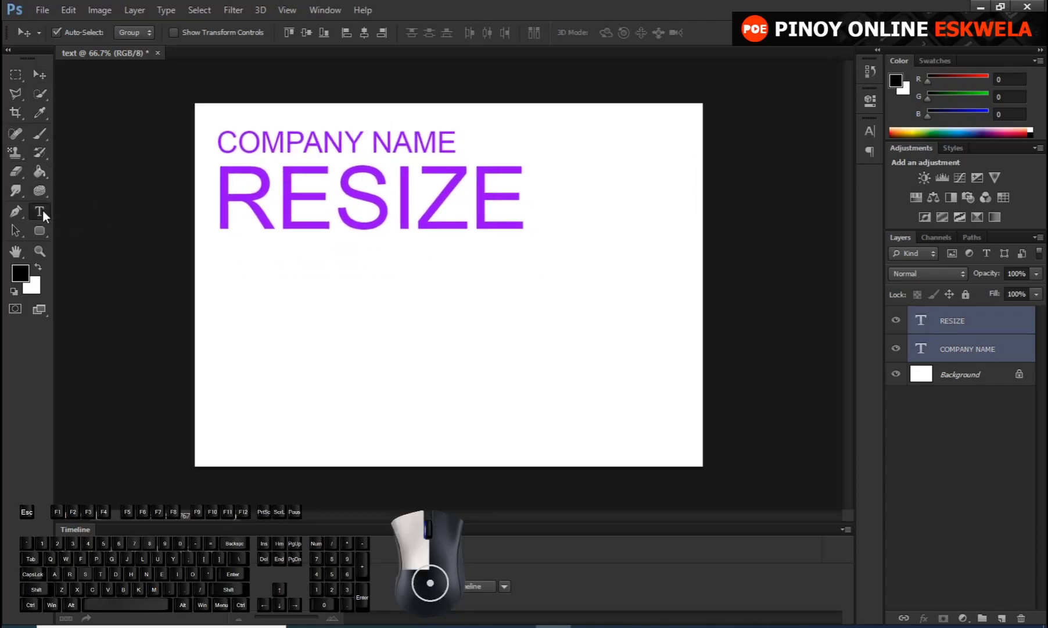
Draw a paragraph text box about 1.76 x 2.26 in with the Type tool below "RESIZE".
{"action": "left_click_drag", "start_coordinate": [42, 208], "coordinate": [97, 210]}
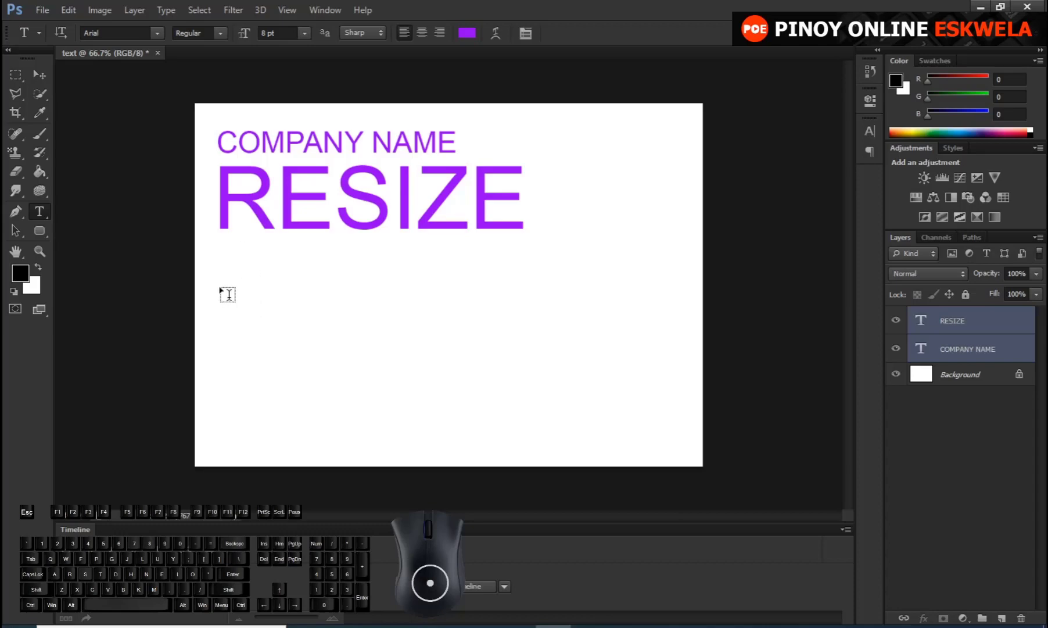
{"action": "left_click_drag", "start_coordinate": [220, 287], "coordinate": [307, 335]}
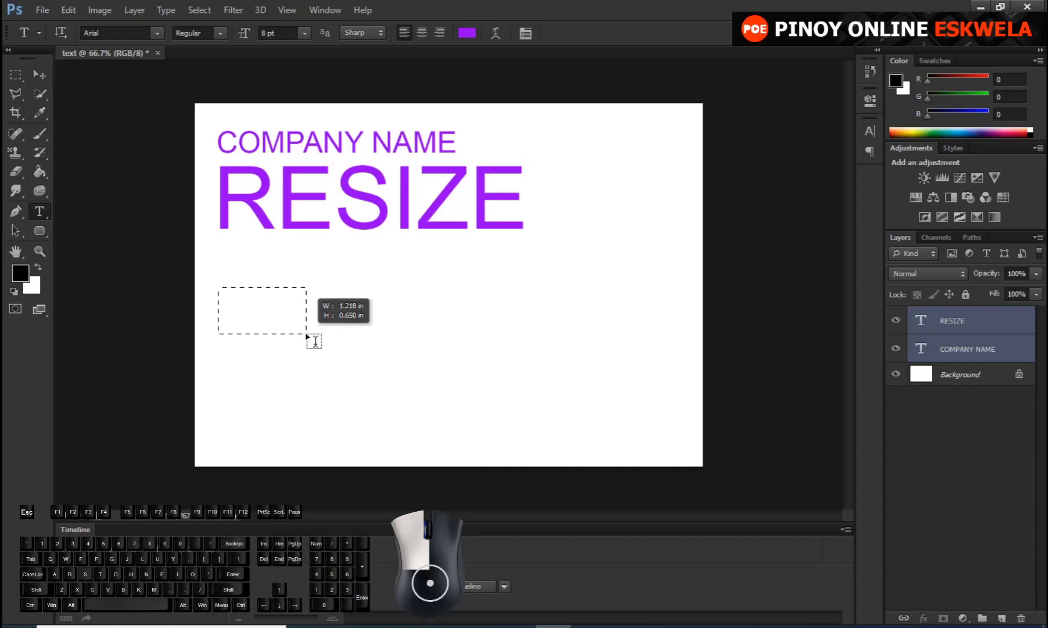
{"action": "left_click_drag", "start_coordinate": [307, 336], "coordinate": [353, 458]}
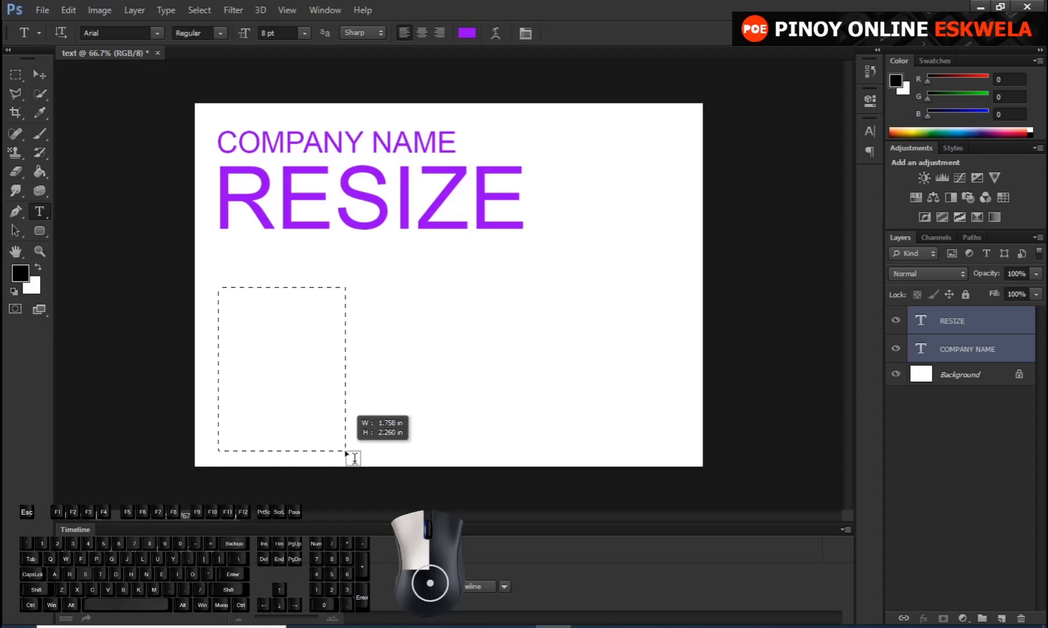
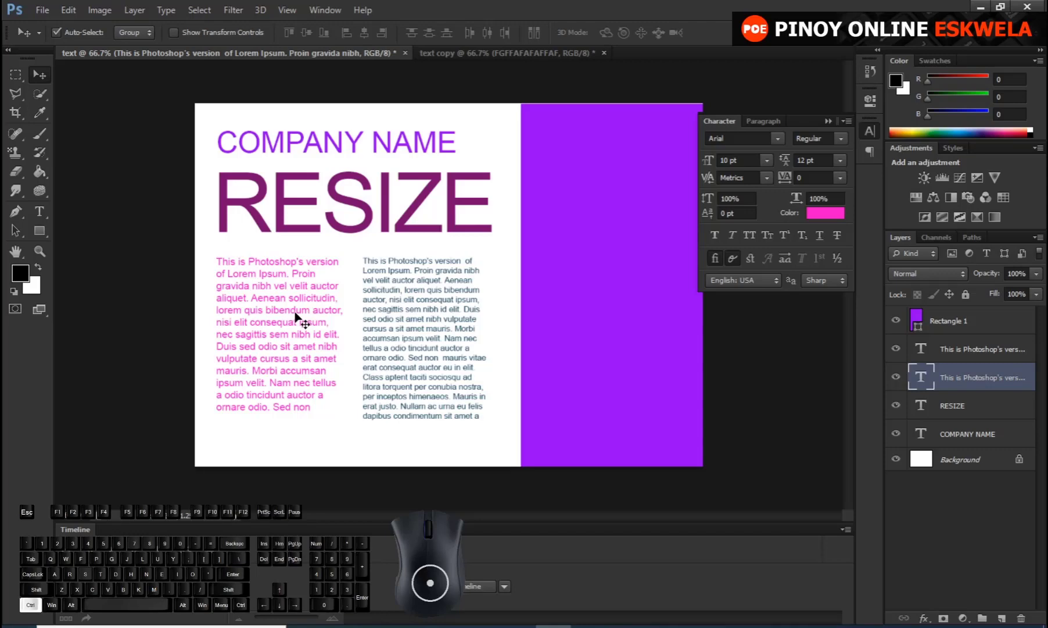
Show the rulers around the canvas.
{"action": "key", "text": "ctrl+r"}
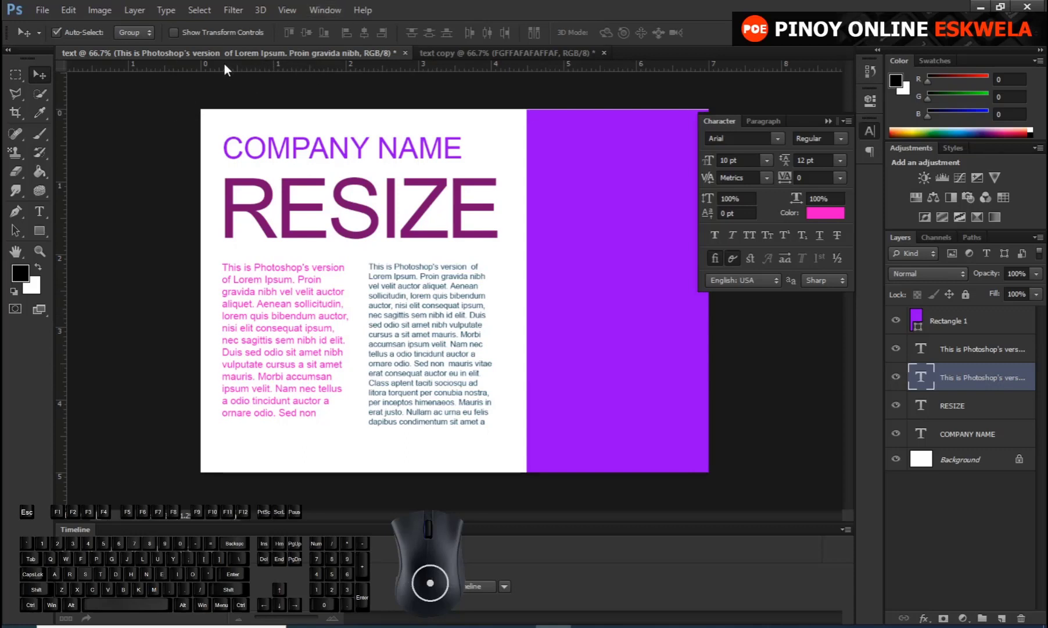
Try centimeters and millimeters as the ruler units, and return the rulers to inches.
{"action": "right_click", "coordinate": [403, 66]}
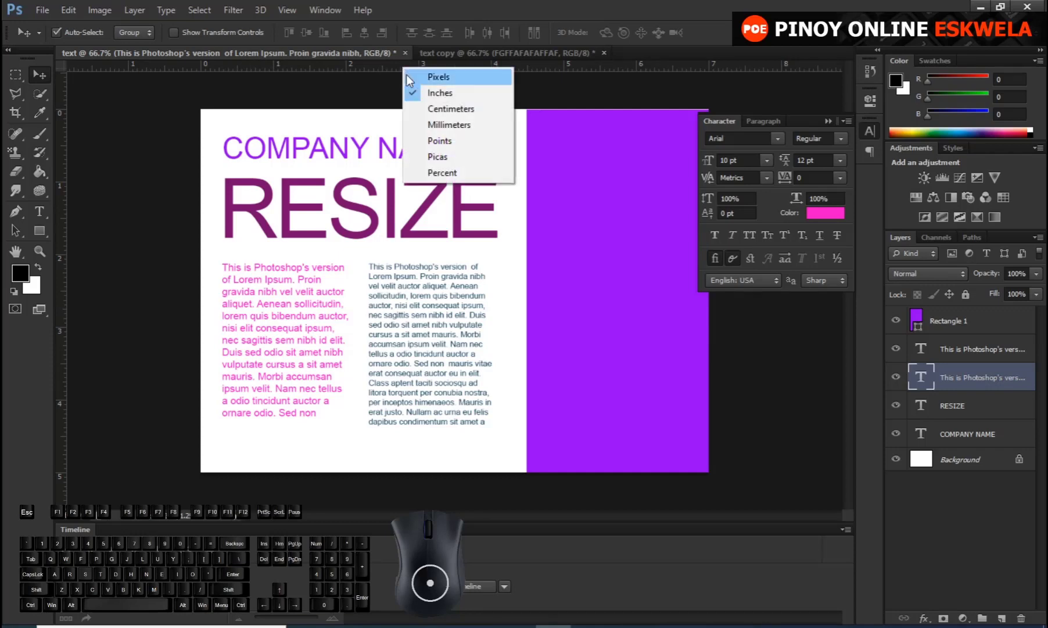
{"action": "left_click", "coordinate": [426, 111]}
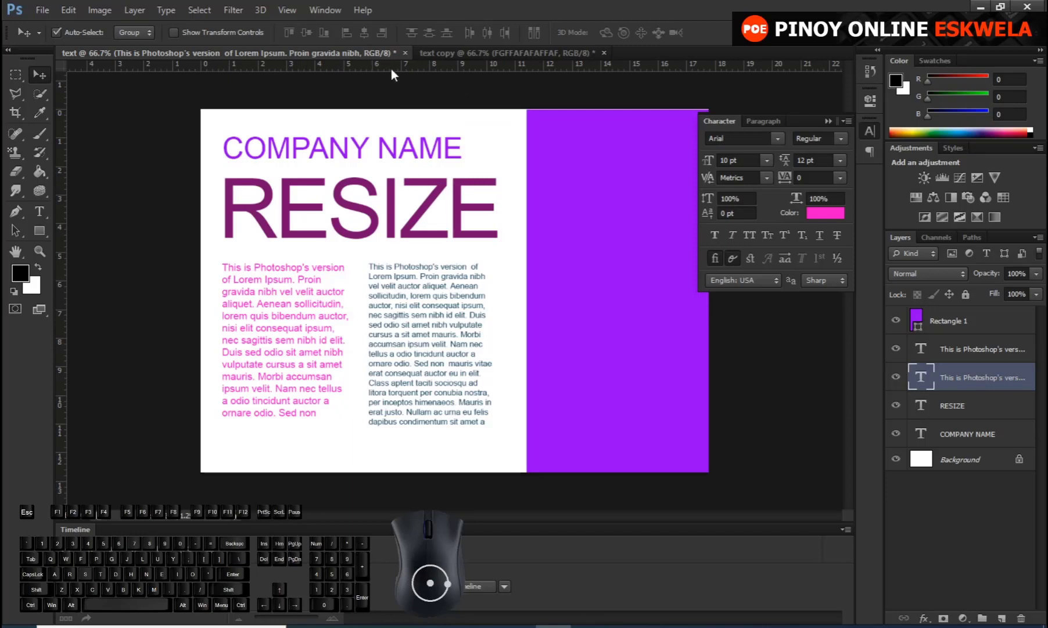
{"action": "right_click", "coordinate": [421, 66]}
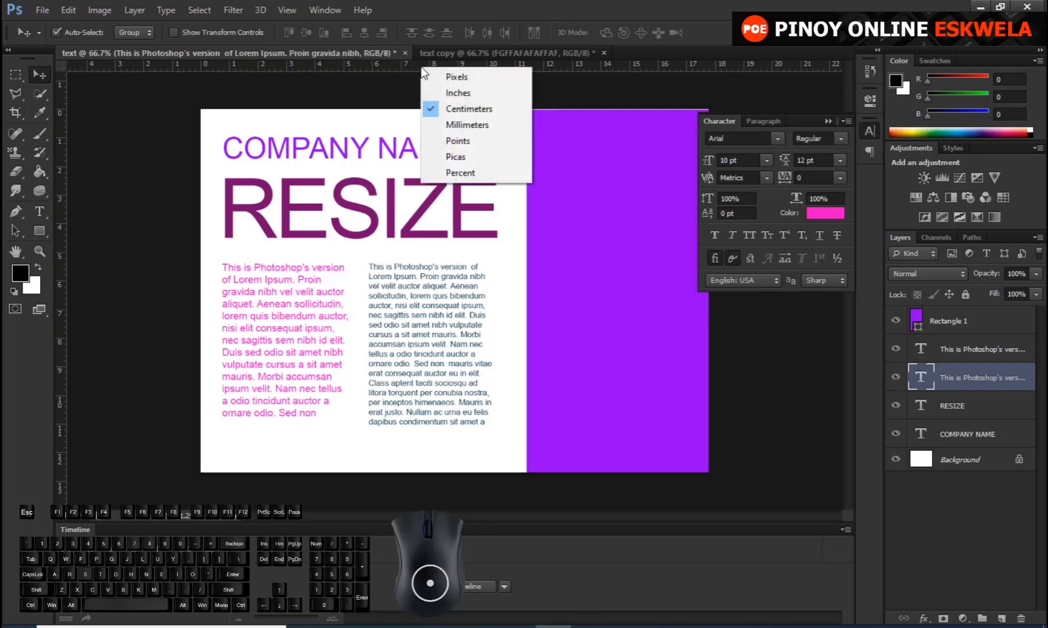
{"action": "left_click", "coordinate": [438, 98]}
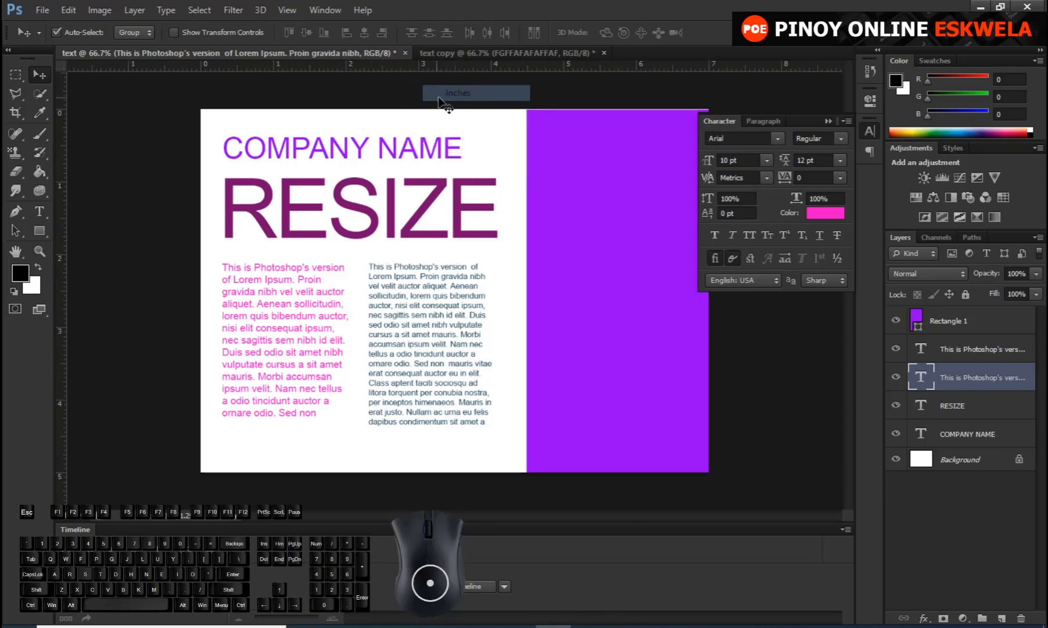
{"action": "right_click", "coordinate": [420, 67]}
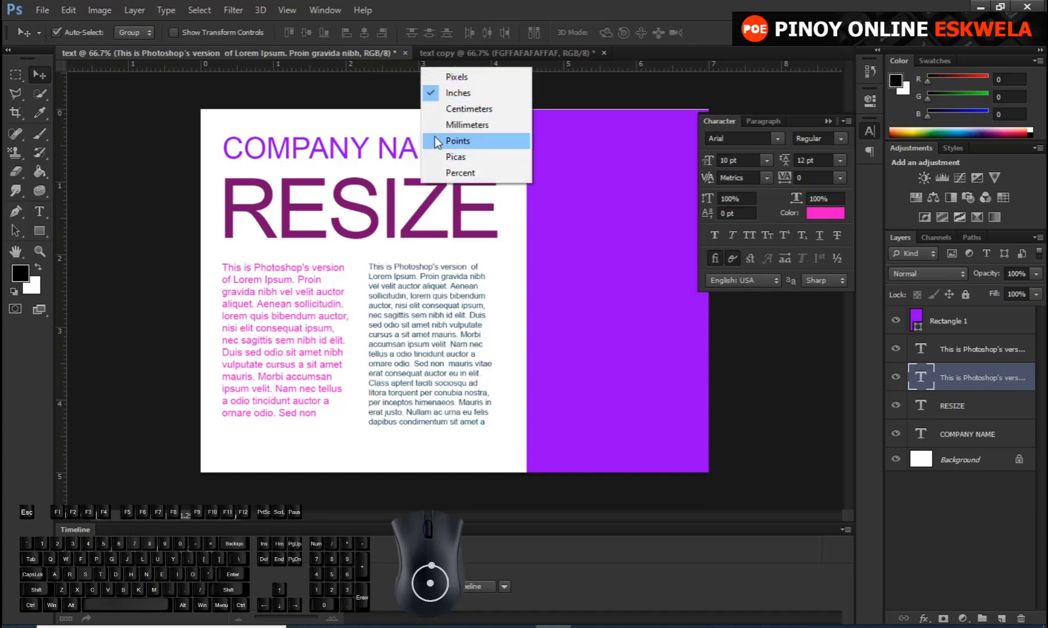
{"action": "left_click", "coordinate": [437, 124]}
{"action": "right_click", "coordinate": [398, 64]}
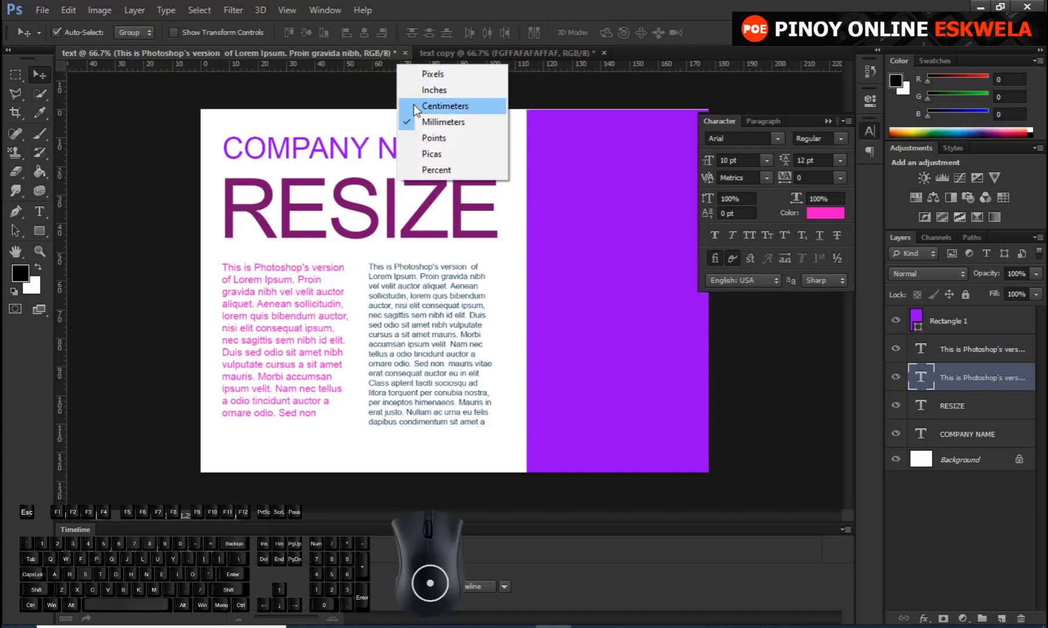
{"action": "left_click", "coordinate": [416, 108]}
{"action": "right_click", "coordinate": [410, 65]}
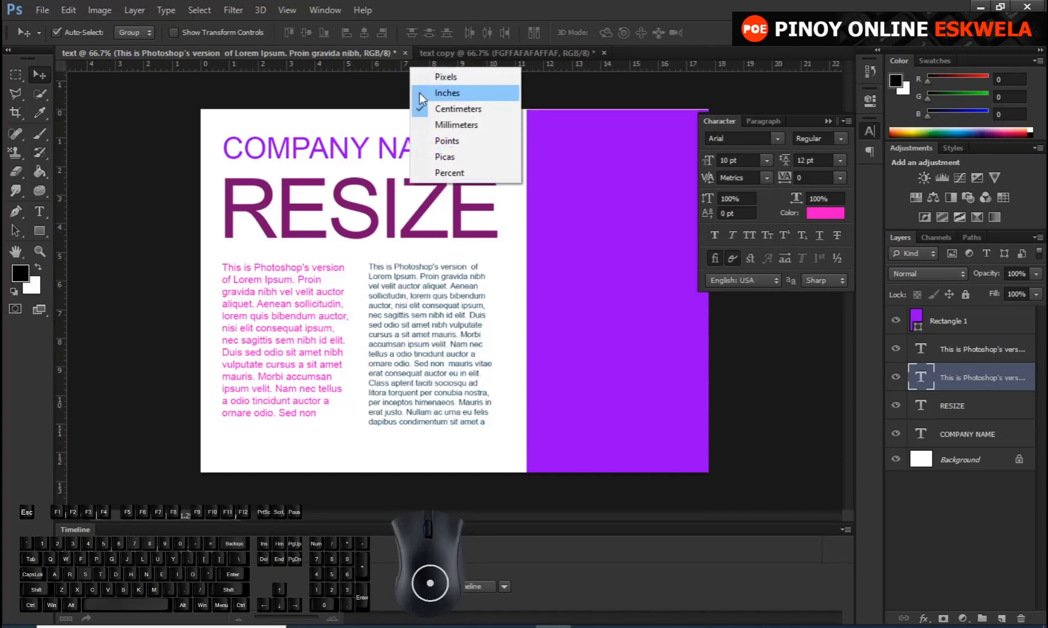
{"action": "left_click", "coordinate": [419, 92]}
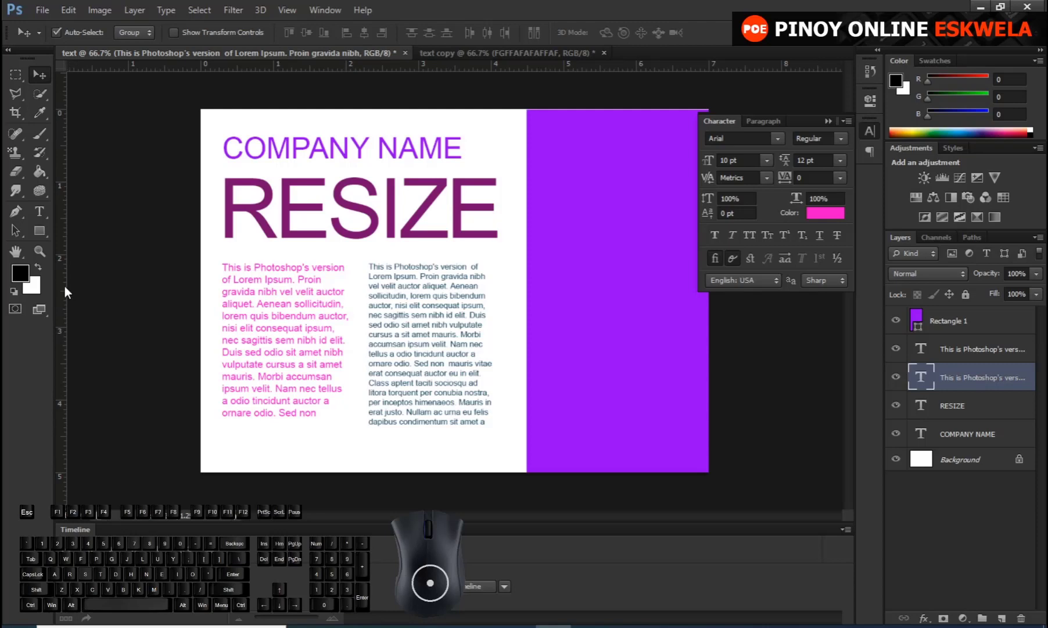
Place a vertical guide at the pink paragraph's left edge, about 0.3 in, and move "RESIZE" and "COMPANY NAME" to line up with it.
{"action": "left_click_drag", "start_coordinate": [61, 297], "coordinate": [220, 324]}
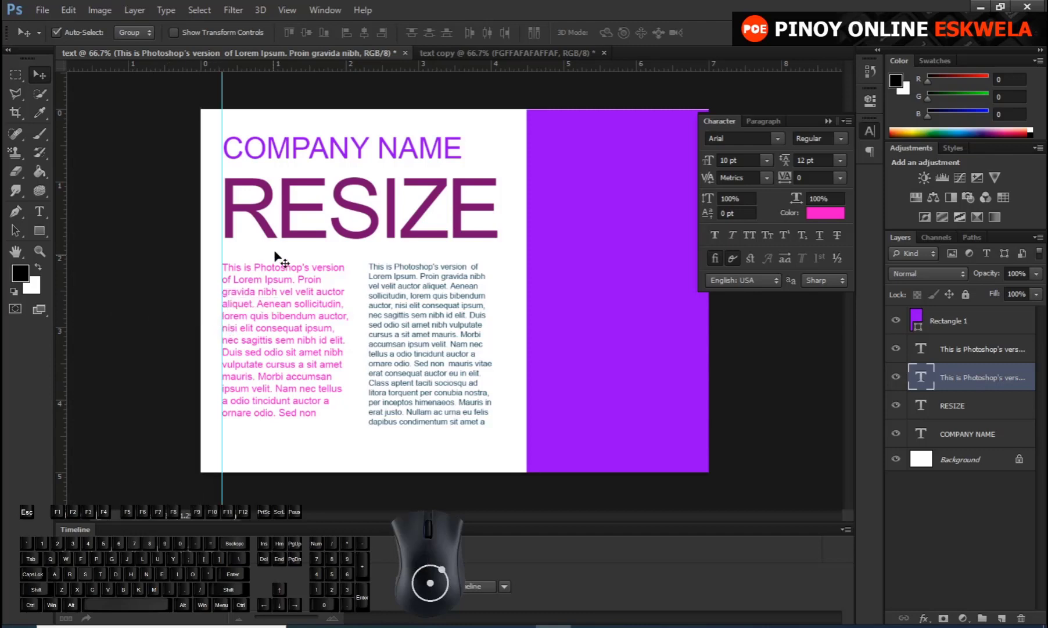
{"action": "left_click_drag", "start_coordinate": [275, 234], "coordinate": [269, 236]}
{"action": "left_click_drag", "start_coordinate": [268, 155], "coordinate": [267, 169]}
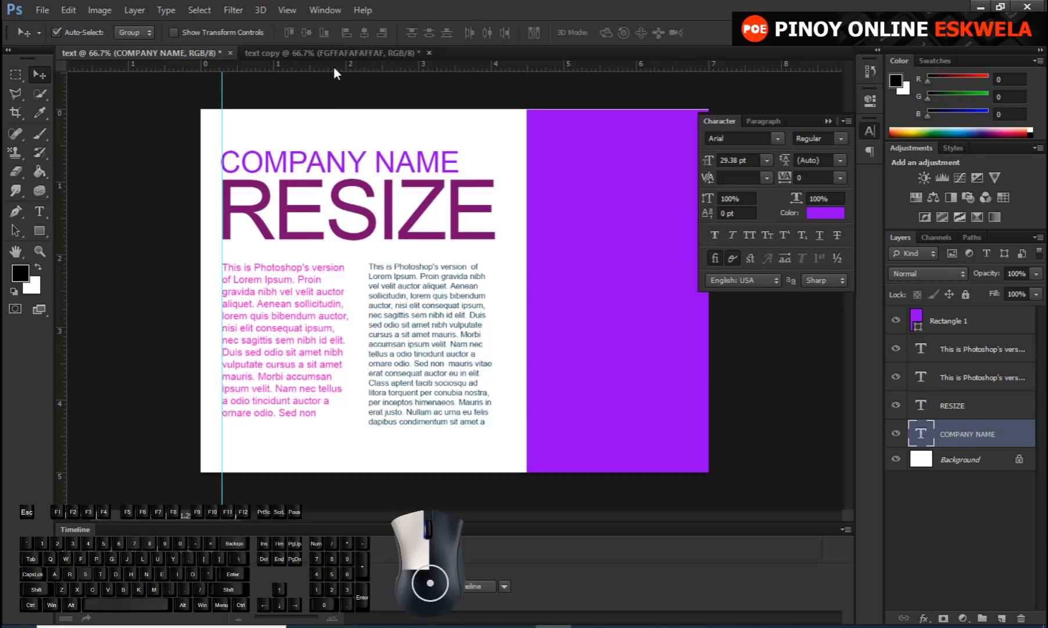
Add a horizontal guide just above the two paragraph columns and a vertical guide at the right edge of "RESIZE".
{"action": "left_click_drag", "start_coordinate": [334, 66], "coordinate": [329, 261]}
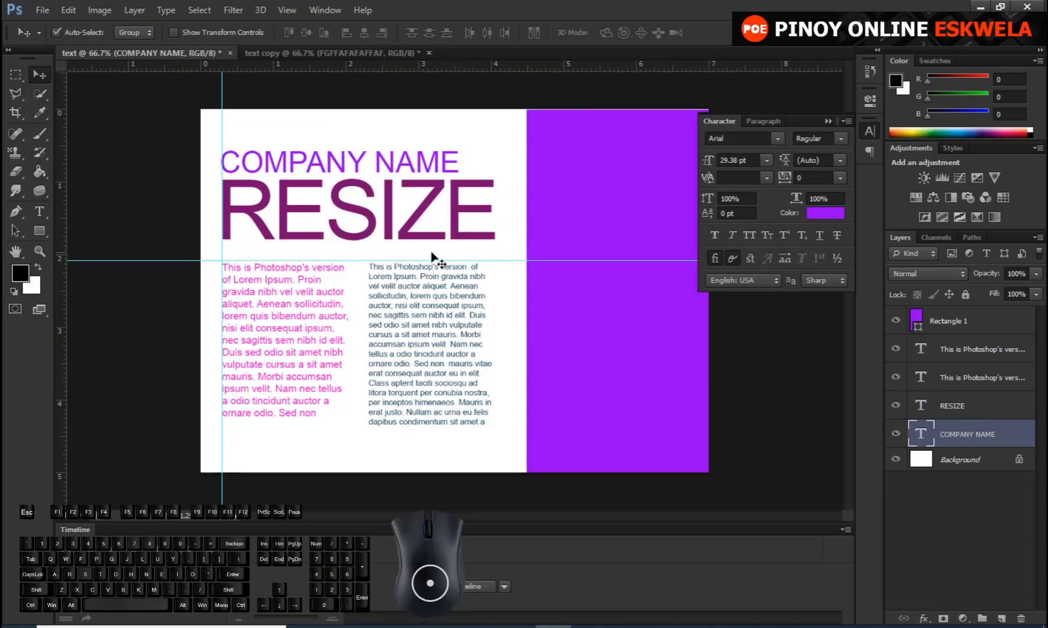
{"action": "left_click_drag", "start_coordinate": [64, 329], "coordinate": [497, 388]}
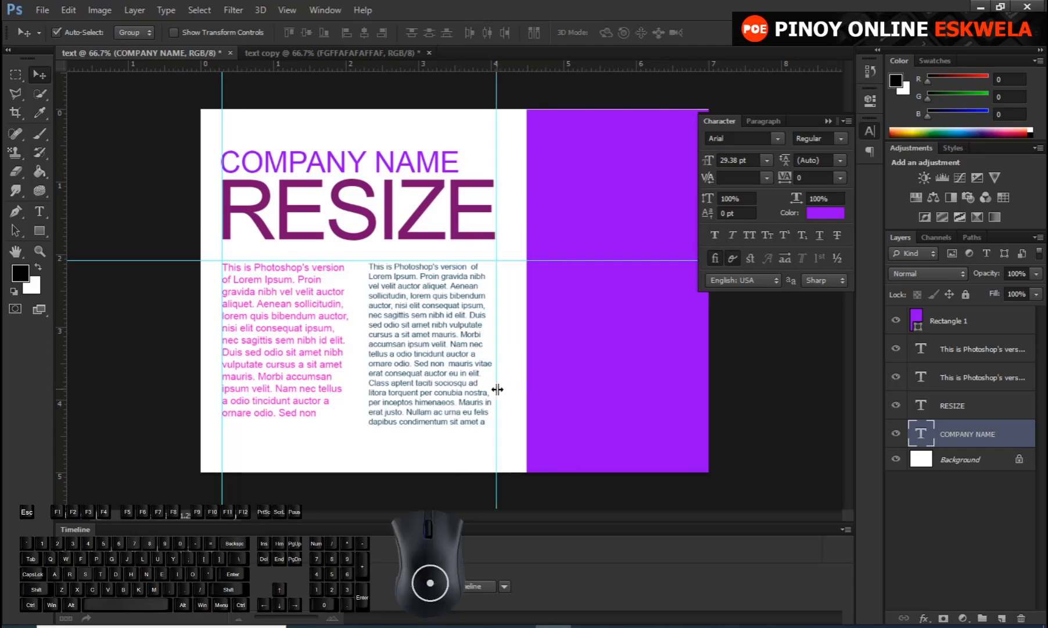
Set the dark blue paragraph column's alignment to Justify last left.
{"action": "left_click", "coordinate": [448, 365]}
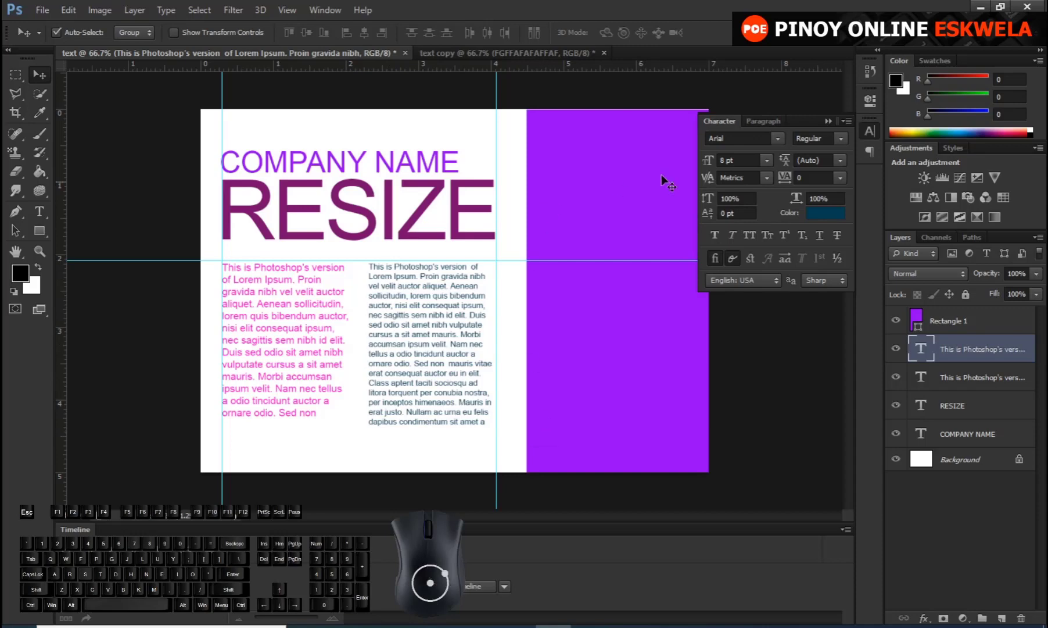
{"action": "left_click", "coordinate": [759, 121]}
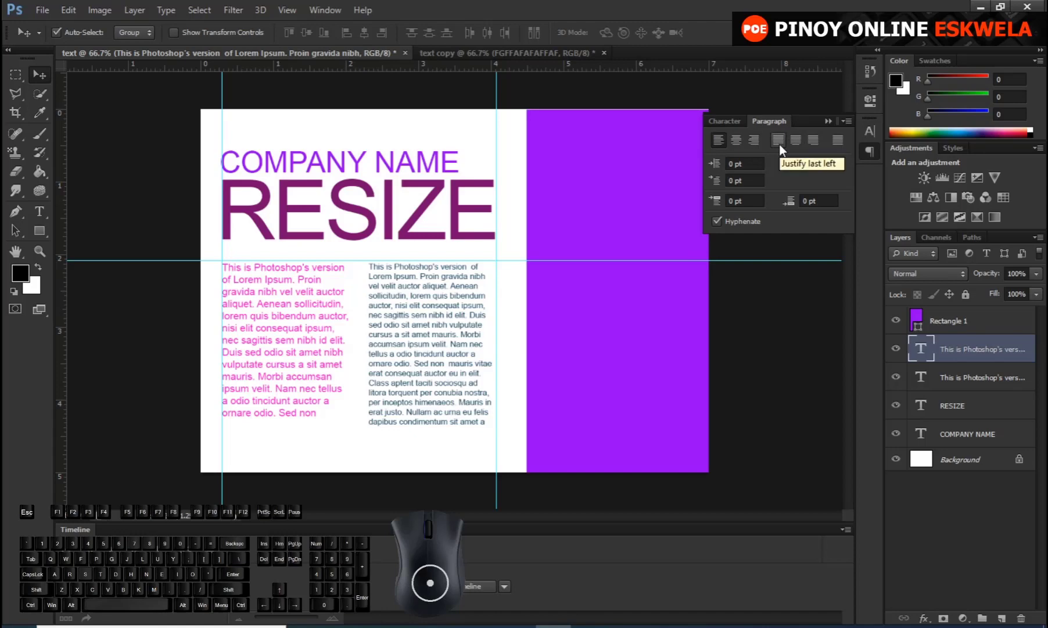
{"action": "left_click", "coordinate": [778, 141]}
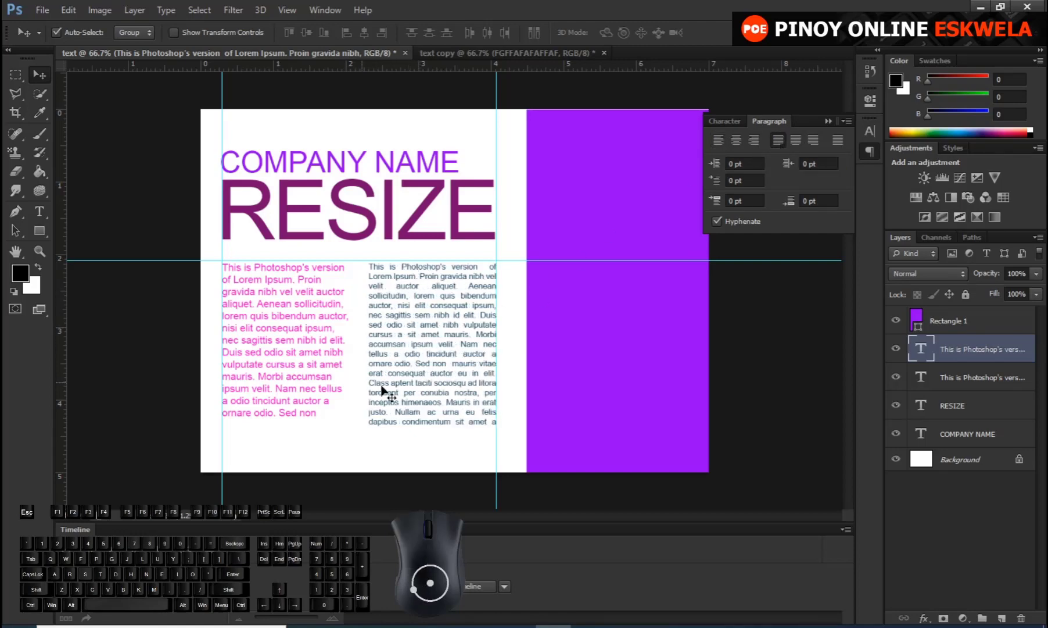
Try the justified alignments, including Justify last left, on the pink paragraph column, and return it to left alignment.
{"action": "left_click", "coordinate": [296, 354]}
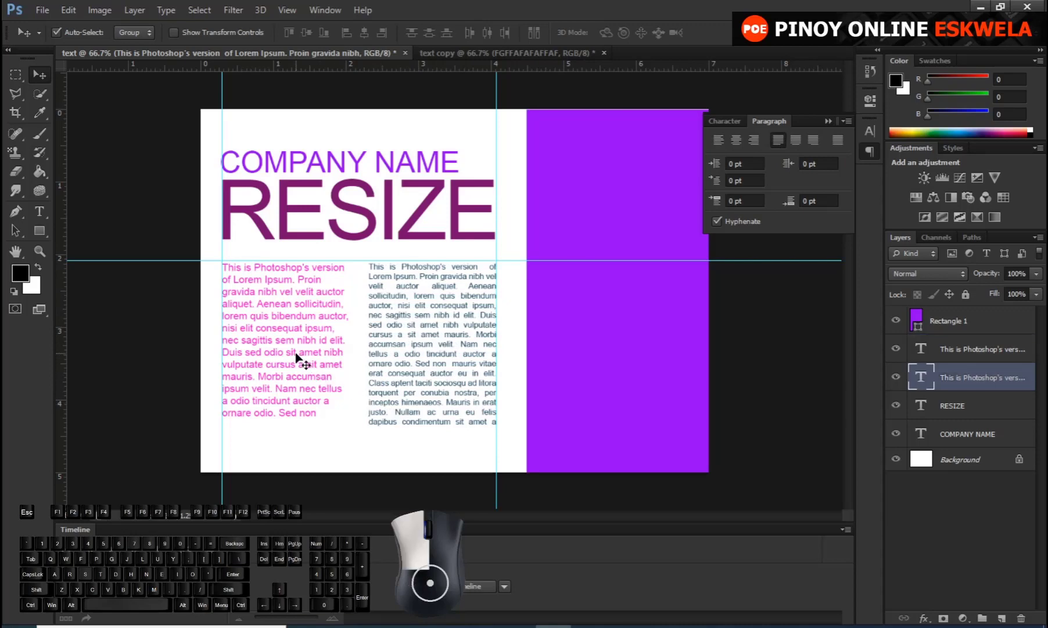
{"action": "left_click", "coordinate": [778, 139]}
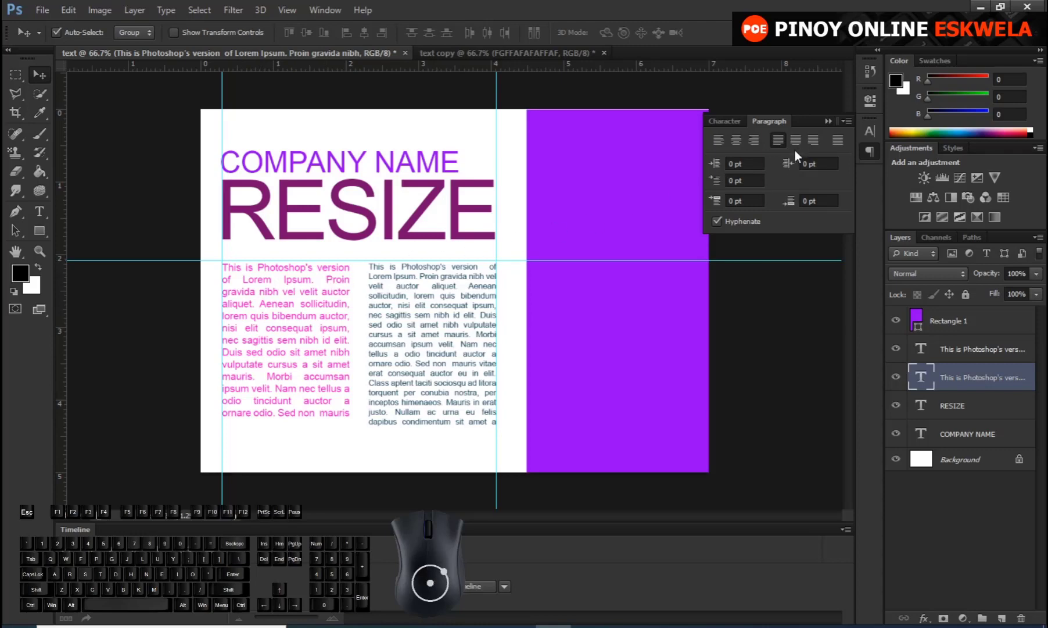
{"action": "left_click", "coordinate": [832, 135]}
{"action": "left_click", "coordinate": [777, 140]}
{"action": "left_click", "coordinate": [782, 137]}
{"action": "left_click", "coordinate": [782, 139]}
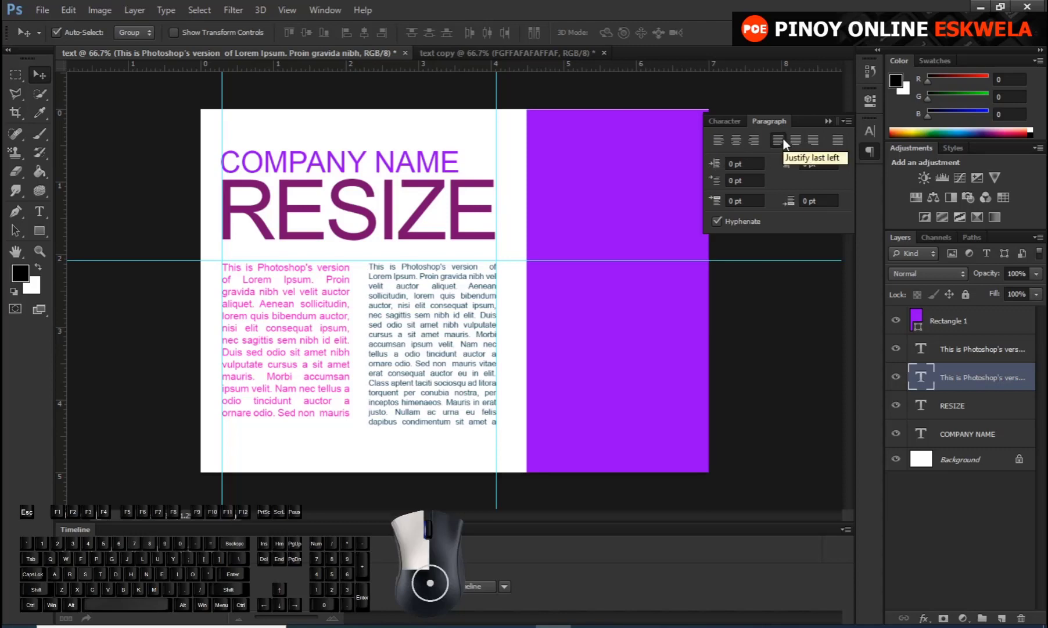
{"action": "left_click", "coordinate": [721, 139]}
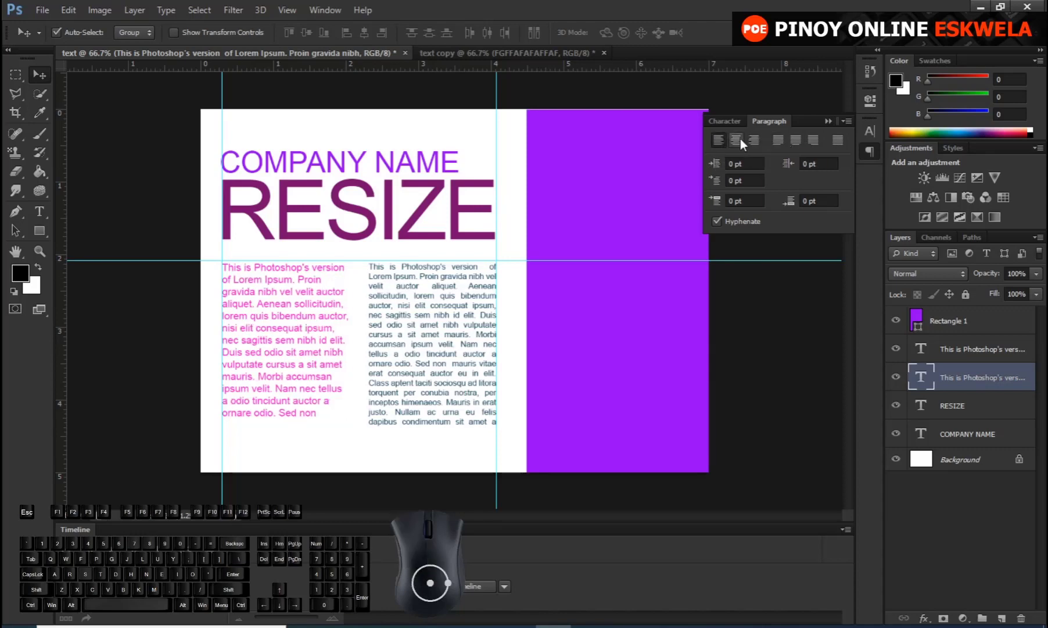
Try the centre, right, left and justified alignments on the pink paragraph column, finishing with Justify last right.
{"action": "left_click", "coordinate": [737, 140]}
{"action": "left_click", "coordinate": [757, 141]}
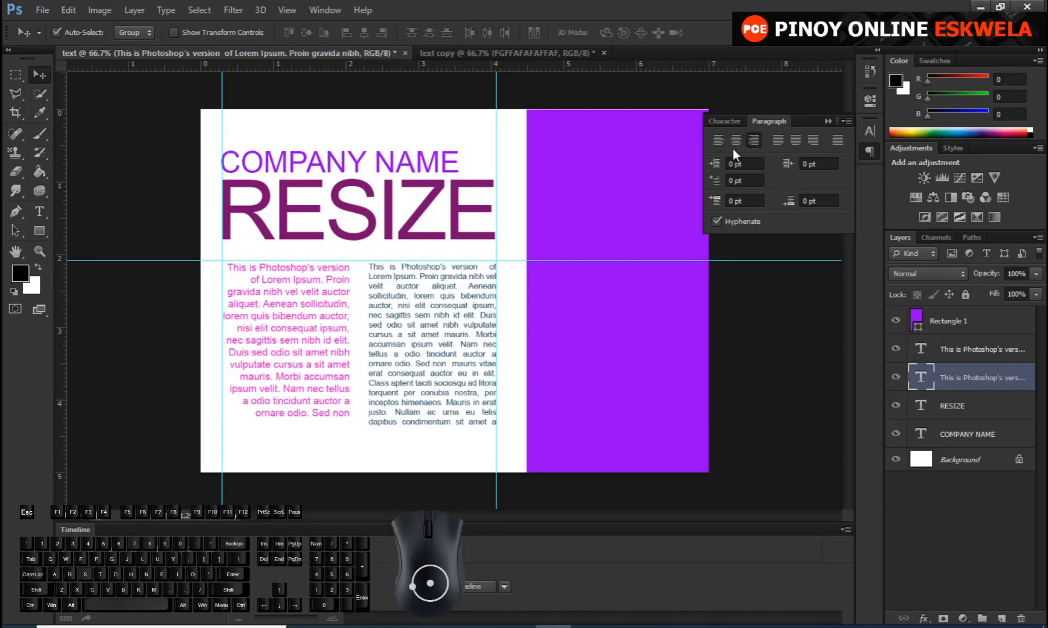
{"action": "left_click", "coordinate": [718, 140]}
{"action": "left_click", "coordinate": [754, 141]}
{"action": "left_click", "coordinate": [791, 140]}
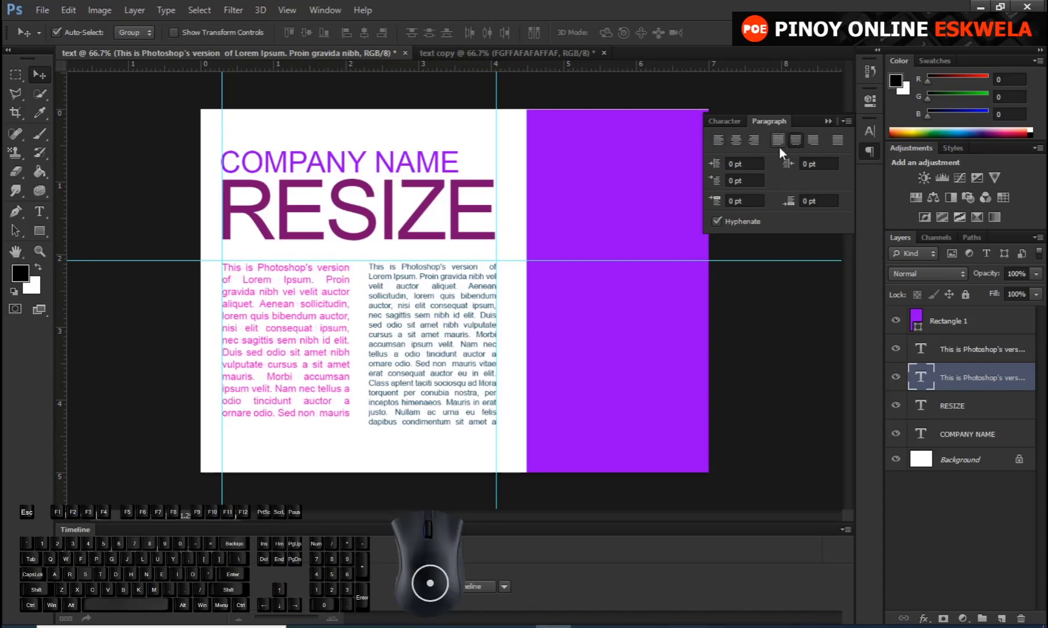
{"action": "left_click", "coordinate": [812, 143]}
In the "text copy" document, add the text "TEXT STYLE" beside the vertical letters and enlarge it to about 27.1 pt.
{"action": "left_click", "coordinate": [429, 54]}
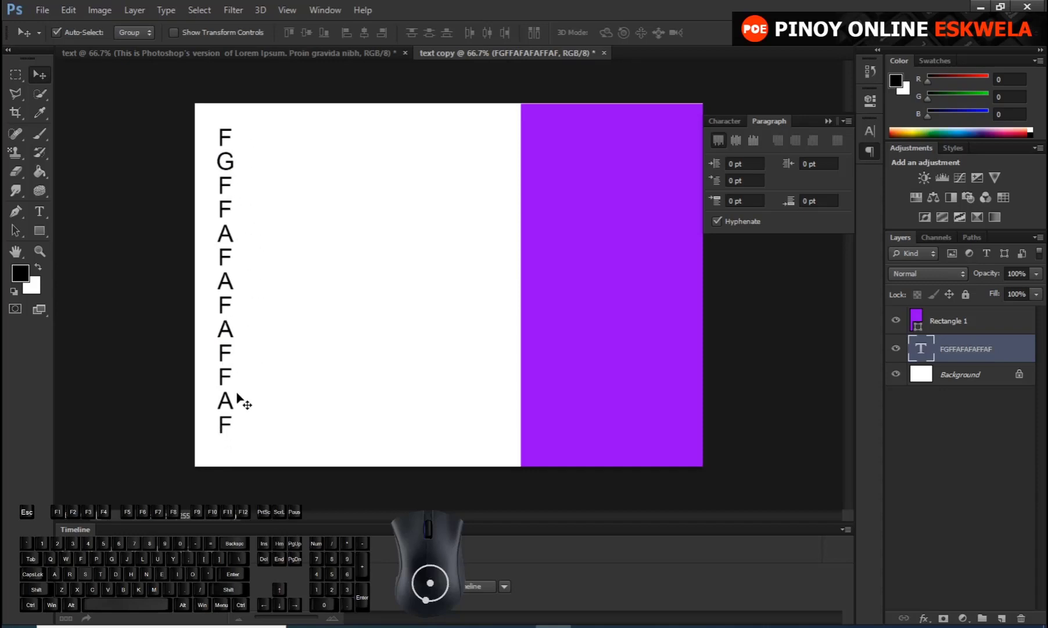
{"action": "left_click", "coordinate": [39, 213]}
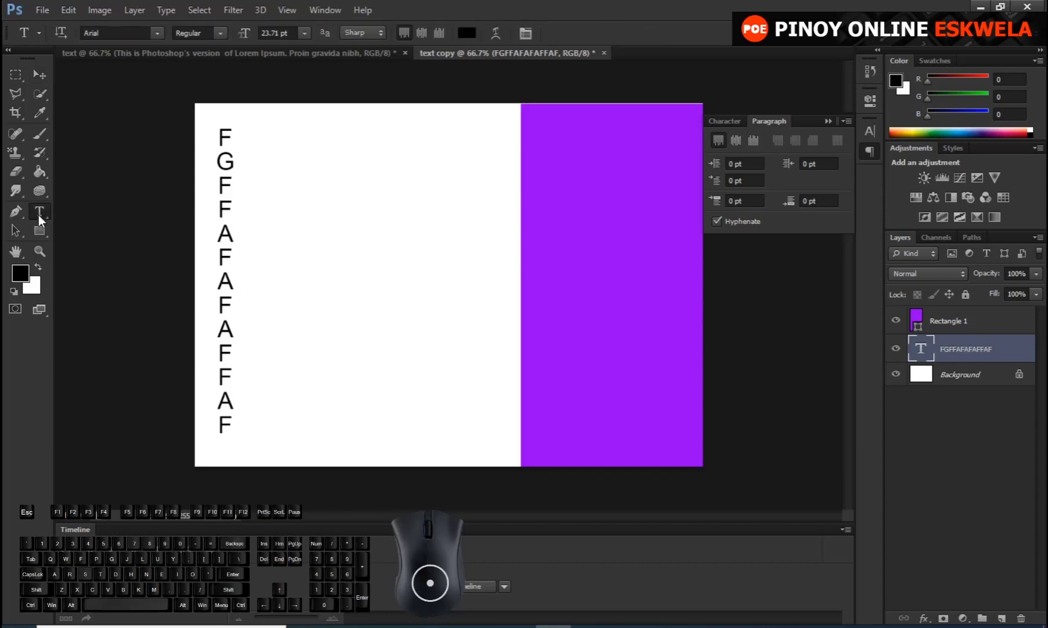
{"action": "left_click", "coordinate": [296, 192]}
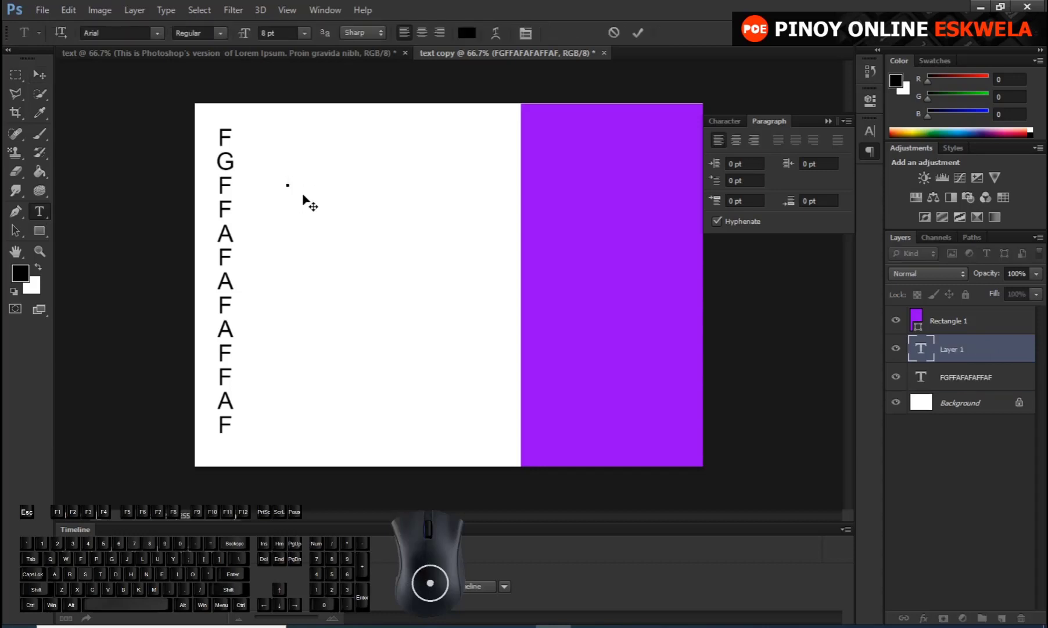
{"action": "type", "text": "TEXT STYPLE"}
{"action": "left_click", "coordinate": [332, 182]}
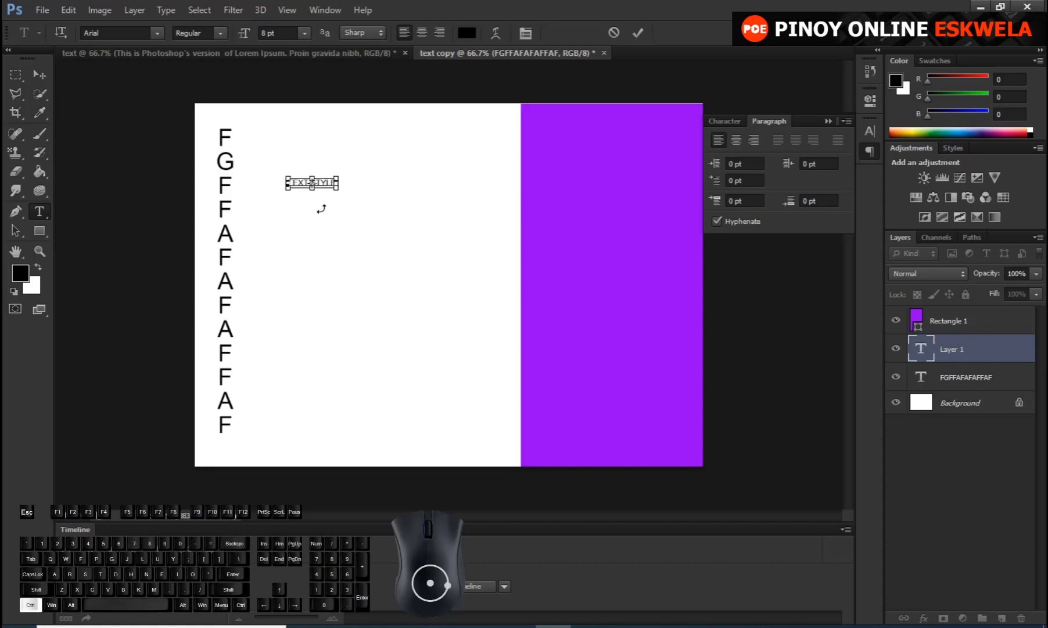
{"action": "left_click_drag", "start_coordinate": [339, 187], "coordinate": [443, 248]}
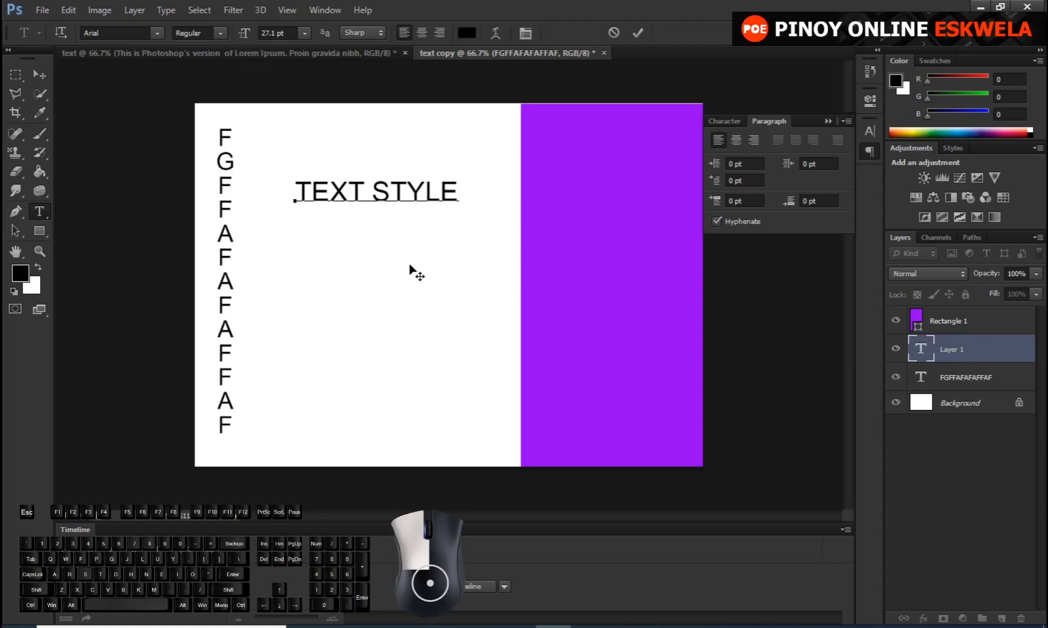
{"action": "left_click_drag", "start_coordinate": [409, 269], "coordinate": [398, 258]}
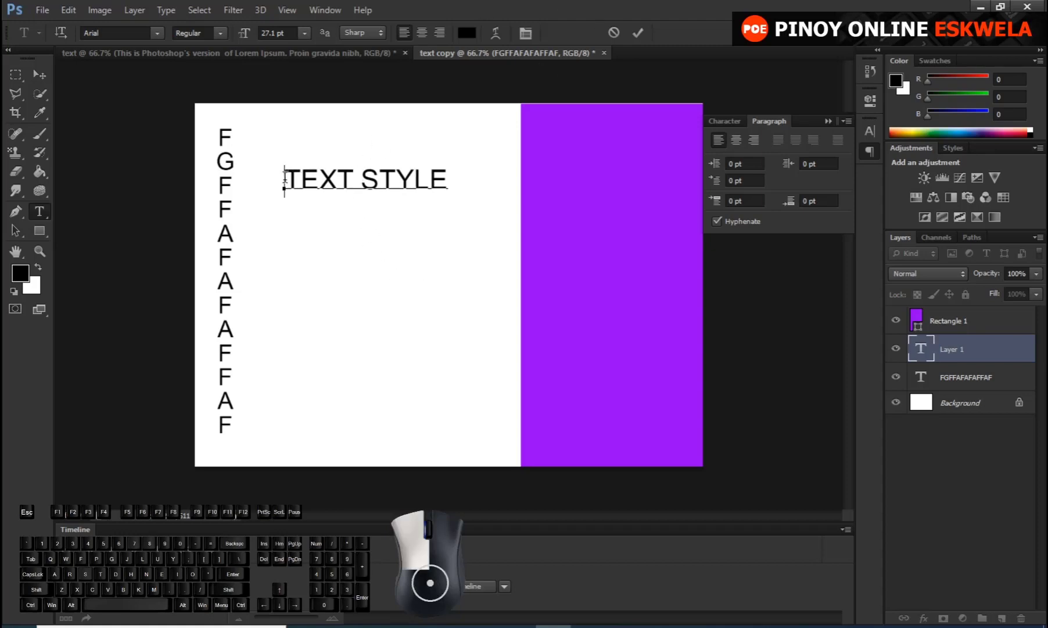
{"action": "left_click_drag", "start_coordinate": [286, 178], "coordinate": [475, 178]}
{"action": "left_click", "coordinate": [474, 178]}
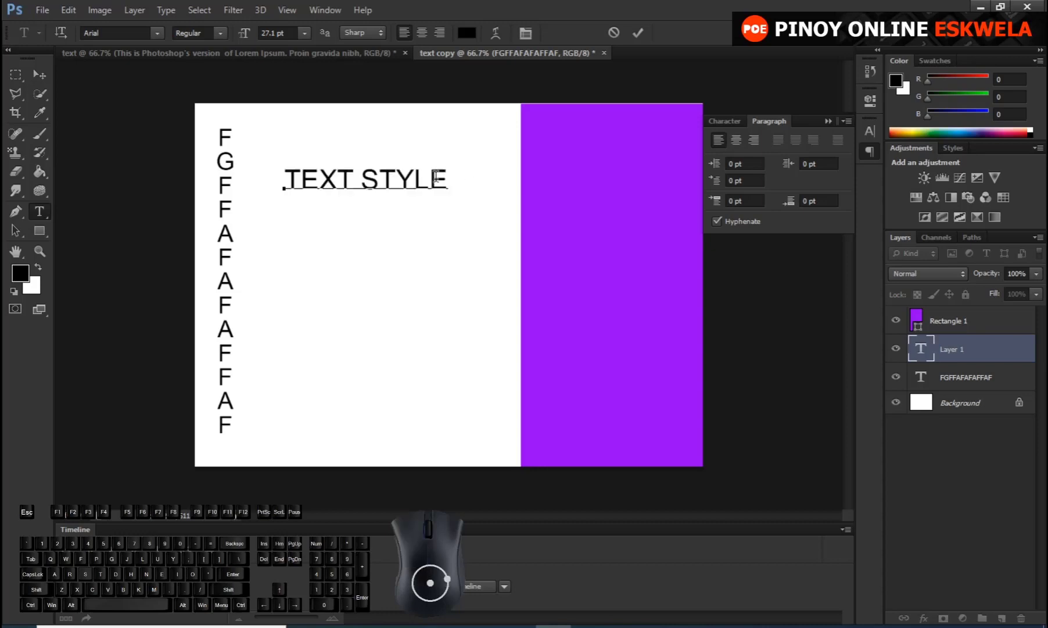
Warp "TEXT STYLE" with a vertical Arc at +13% bend and move it closer to the vertical letters.
{"action": "left_click", "coordinate": [497, 35]}
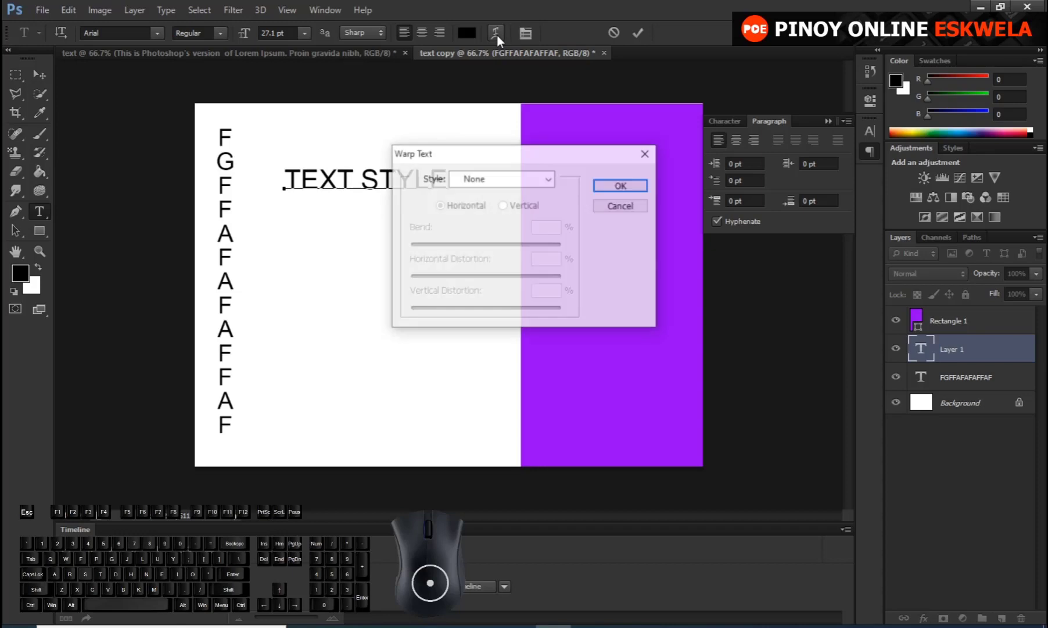
{"action": "left_click", "coordinate": [498, 180]}
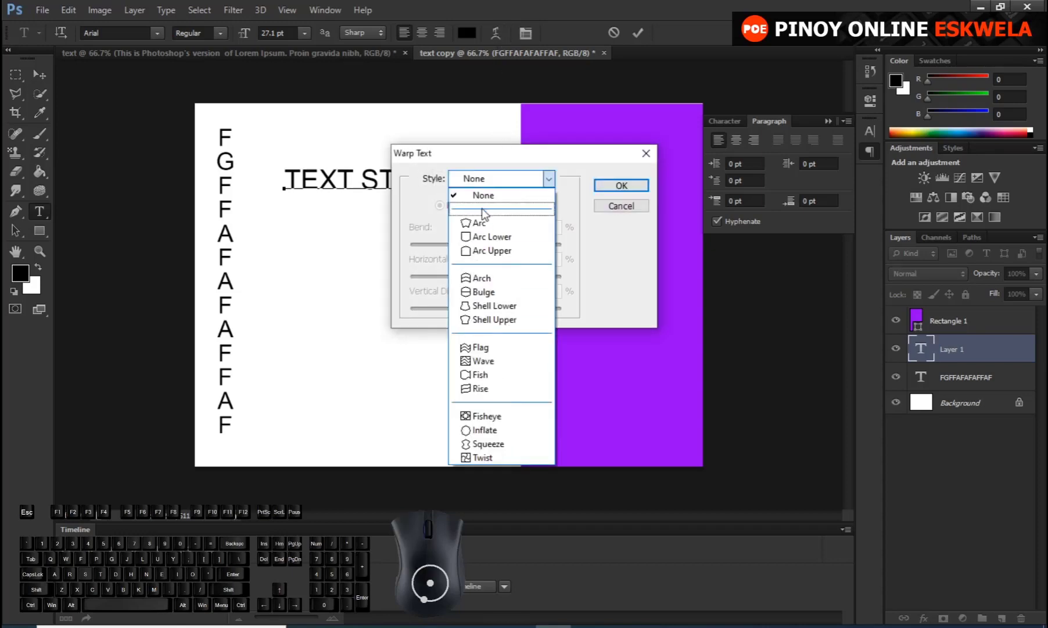
{"action": "left_click", "coordinate": [480, 223]}
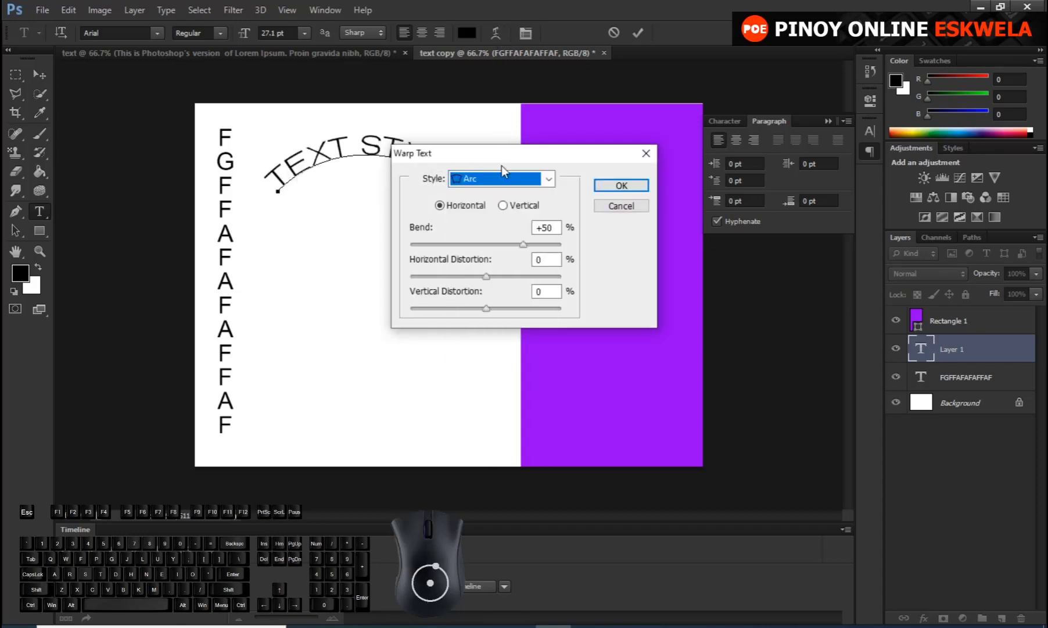
{"action": "left_click_drag", "start_coordinate": [503, 158], "coordinate": [754, 197]}
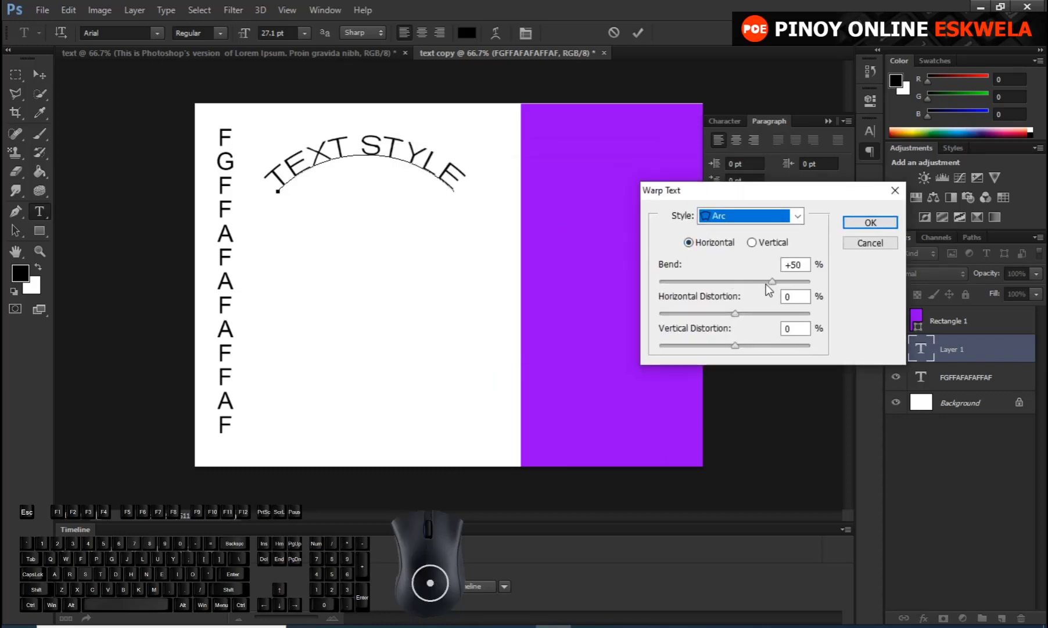
{"action": "left_click_drag", "start_coordinate": [773, 289], "coordinate": [758, 289]}
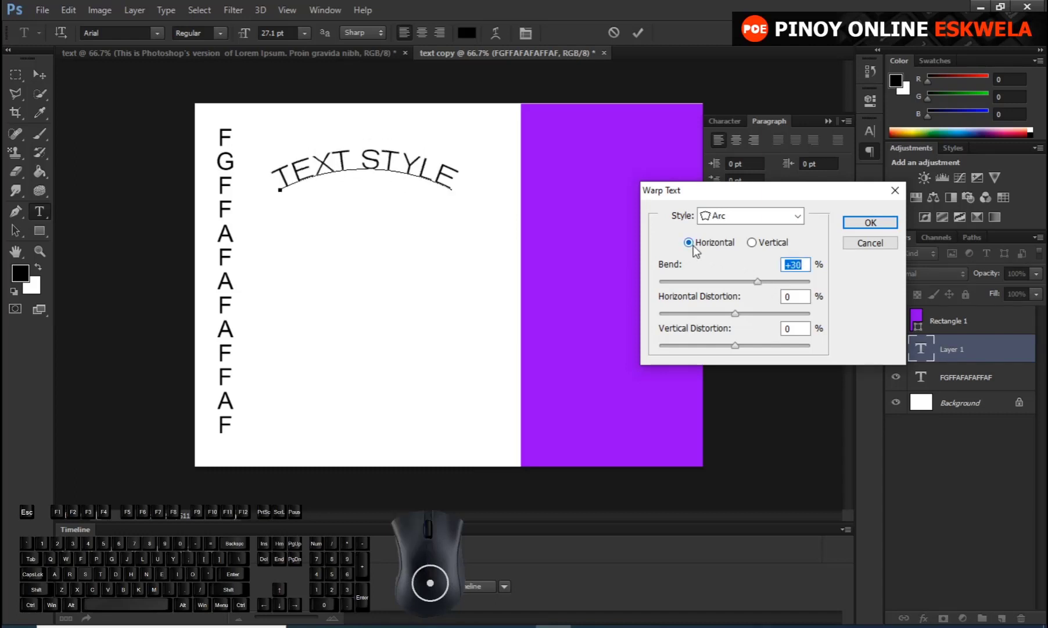
{"action": "left_click", "coordinate": [755, 244]}
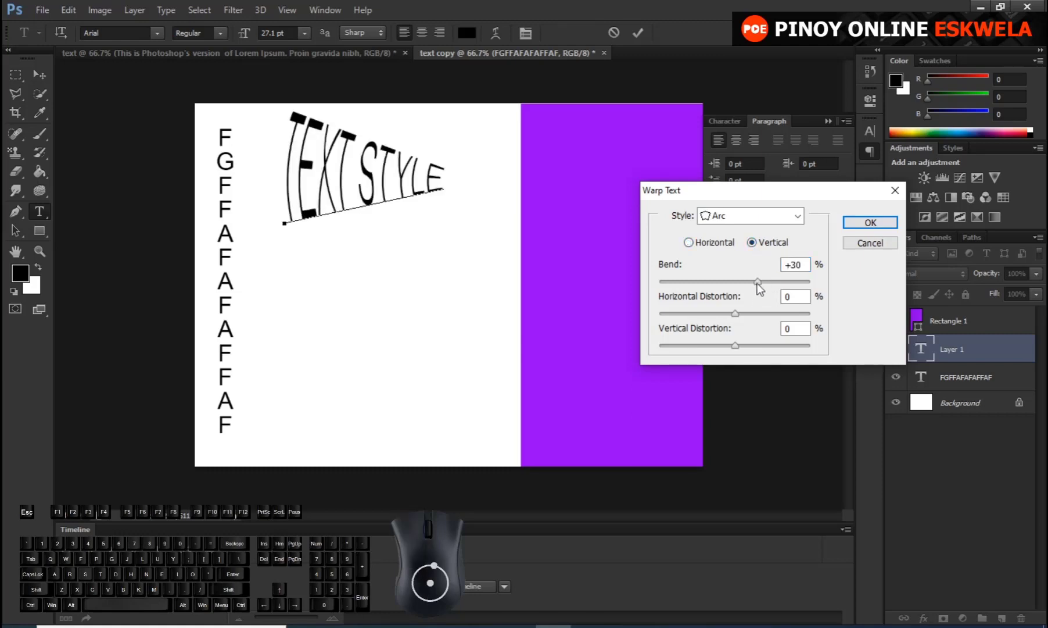
{"action": "mouse_move", "coordinate": [757, 282]}
{"action": "left_mouse_down"}
{"action": "mouse_move", "coordinate": [771, 283]}
{"action": "mouse_move", "coordinate": [744, 285]}
{"action": "left_mouse_up"}
{"action": "left_click_drag", "start_coordinate": [399, 193], "coordinate": [372, 207]}
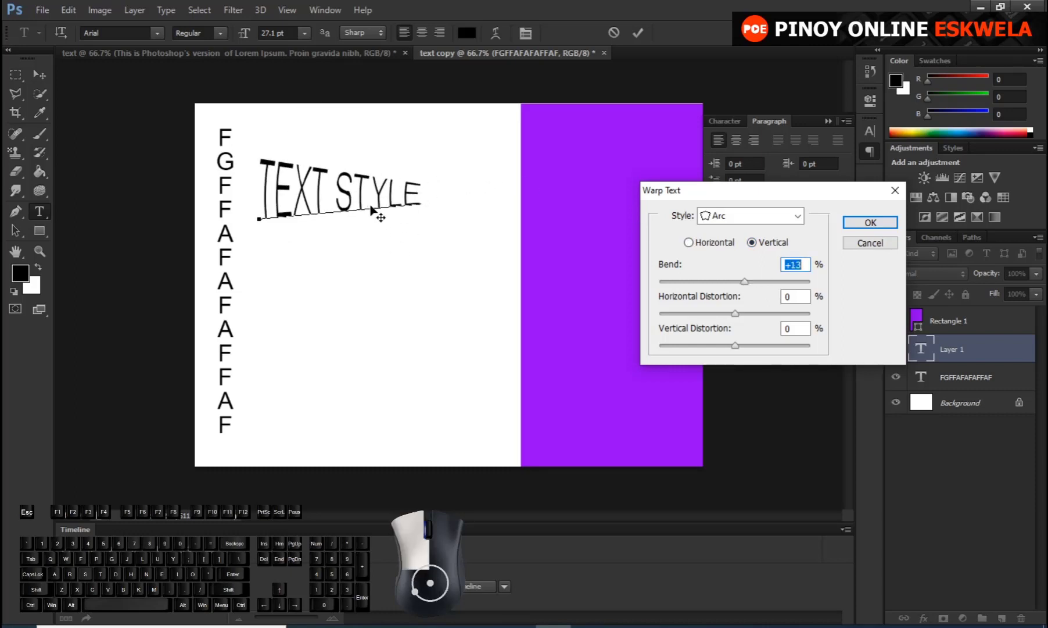
{"action": "left_click", "coordinate": [870, 223]}
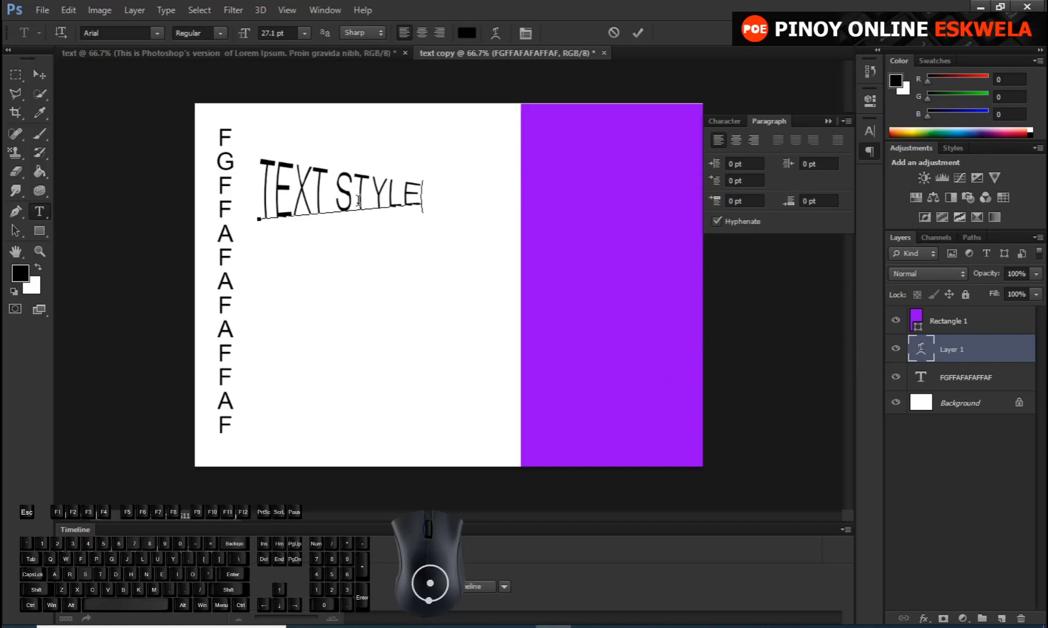
Duplicate the warped "TEXT STYLE" so the copy follows the original, and set the copy's Arc bend to -13%.
{"action": "left_click", "coordinate": [40, 74]}
{"action": "left_click_drag", "start_coordinate": [348, 207], "coordinate": [506, 203]}
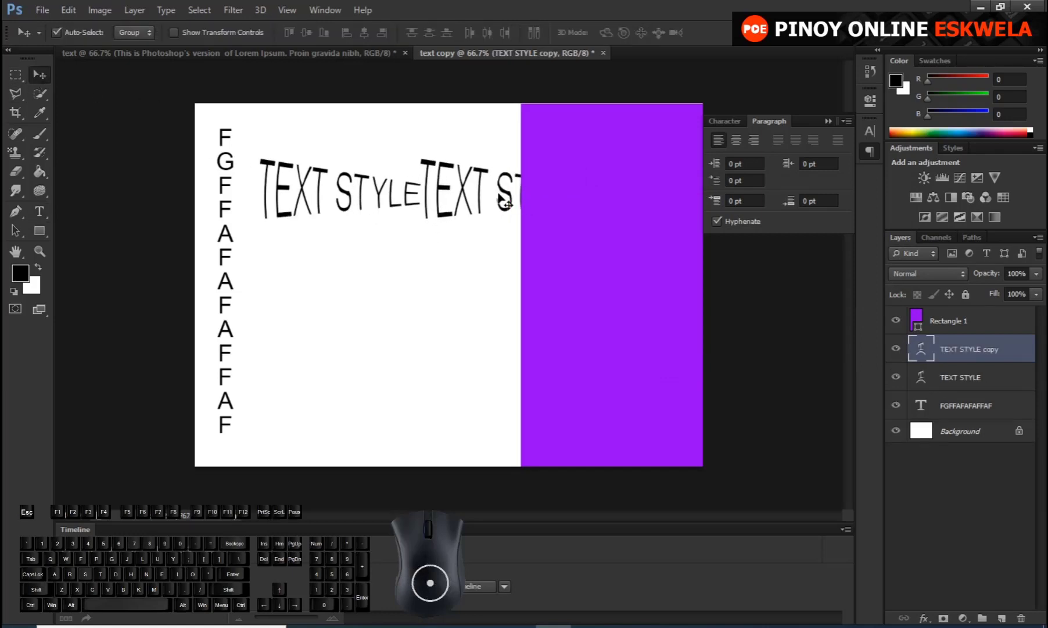
{"action": "double_click", "coordinate": [920, 349]}
{"action": "left_click", "coordinate": [496, 33]}
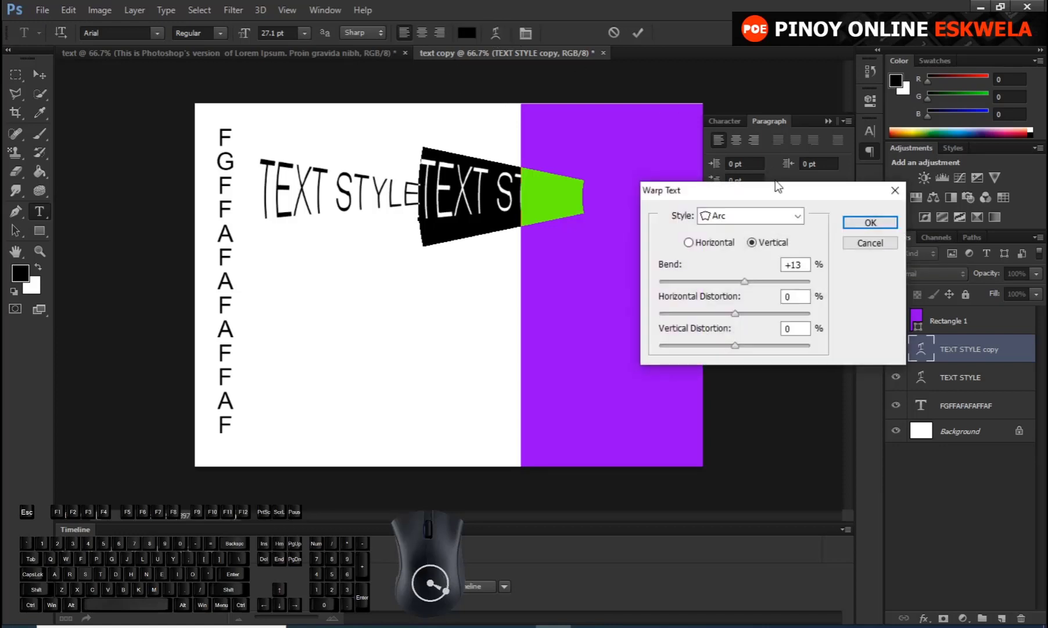
{"action": "left_click_drag", "start_coordinate": [742, 281], "coordinate": [725, 281]}
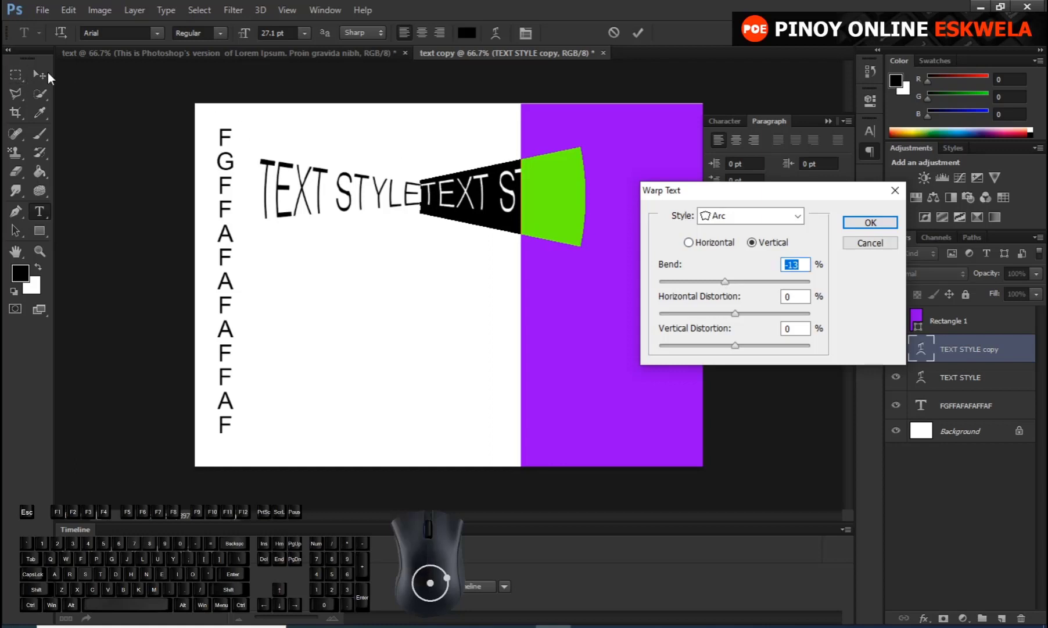
{"action": "left_click", "coordinate": [881, 223]}
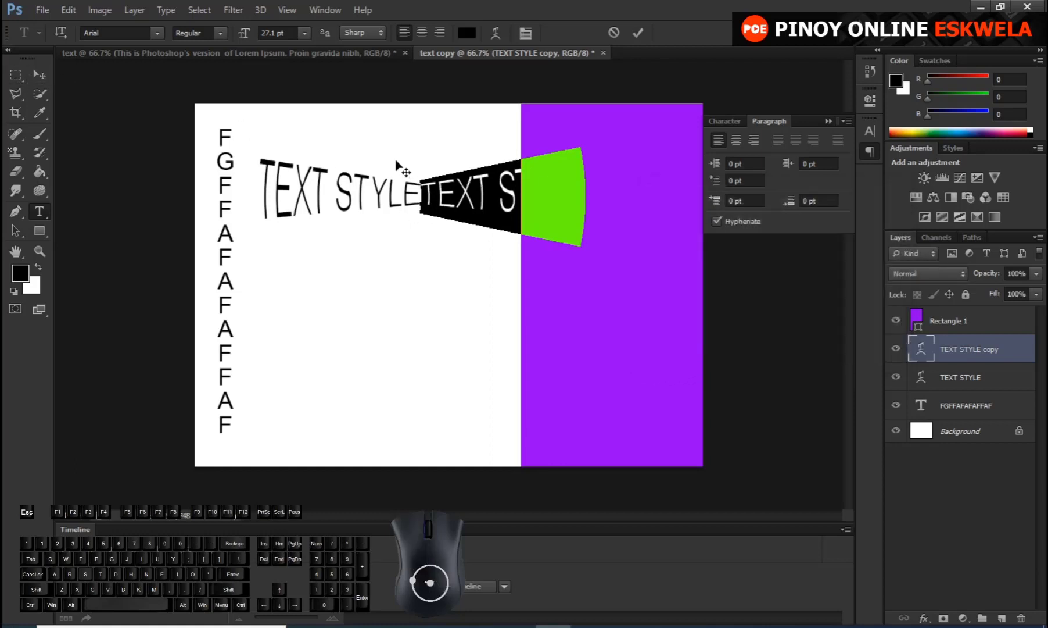
{"action": "key", "text": "ctrl+Return"}
{"action": "key", "text": "v"}
Try moving the warped copy against the original "TEXT STYLE" and deleting the purple rectangle.
{"action": "left_click_drag", "start_coordinate": [437, 195], "coordinate": [426, 196]}
{"action": "left_click", "coordinate": [552, 244]}
{"action": "key", "text": "Delete"}
{"action": "left_click_drag", "start_coordinate": [639, 261], "coordinate": [442, 207]}
{"action": "left_click", "coordinate": [523, 261]}
{"action": "left_click_drag", "start_coordinate": [570, 233], "coordinate": [578, 234]}
{"action": "left_click_drag", "start_coordinate": [662, 262], "coordinate": [413, 187]}
Undo the recent edits step by step to clear the canvas back to the plain white background.
{"action": "key", "text": "ctrl+alt+z"}
{"action": "key", "text": "ctrl+alt+z"}
{"action": "key", "text": "ctrl+alt+z"}
{"action": "key", "text": "ctrl+alt+z"}
{"action": "key", "text": "ctrl+alt+z"}
{"action": "key", "text": "ctrl+alt+z"}
{"action": "key", "text": "ctrl+alt+z"}
{"action": "key", "text": "ctrl+alt+z"}
{"action": "key", "text": "ctrl+alt+z"}
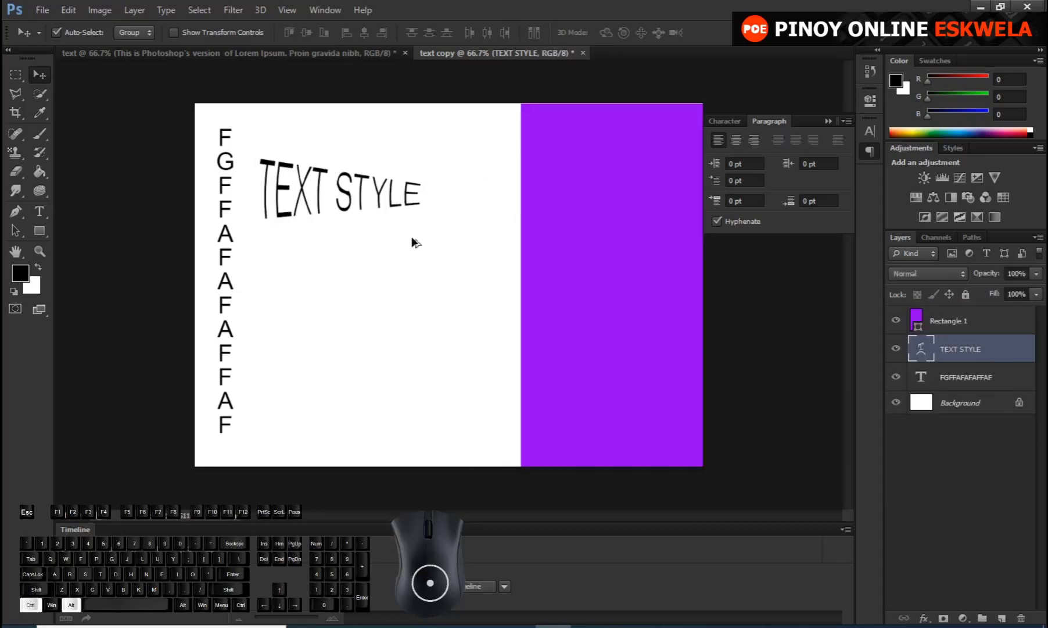
Add the text "TEXT STYLE" on the white canvas and enlarge it to about 58.88 pt.
{"action": "key", "text": "t"}
{"action": "left_click", "coordinate": [395, 230]}
{"action": "type", "text": "TEXT SYLE"}
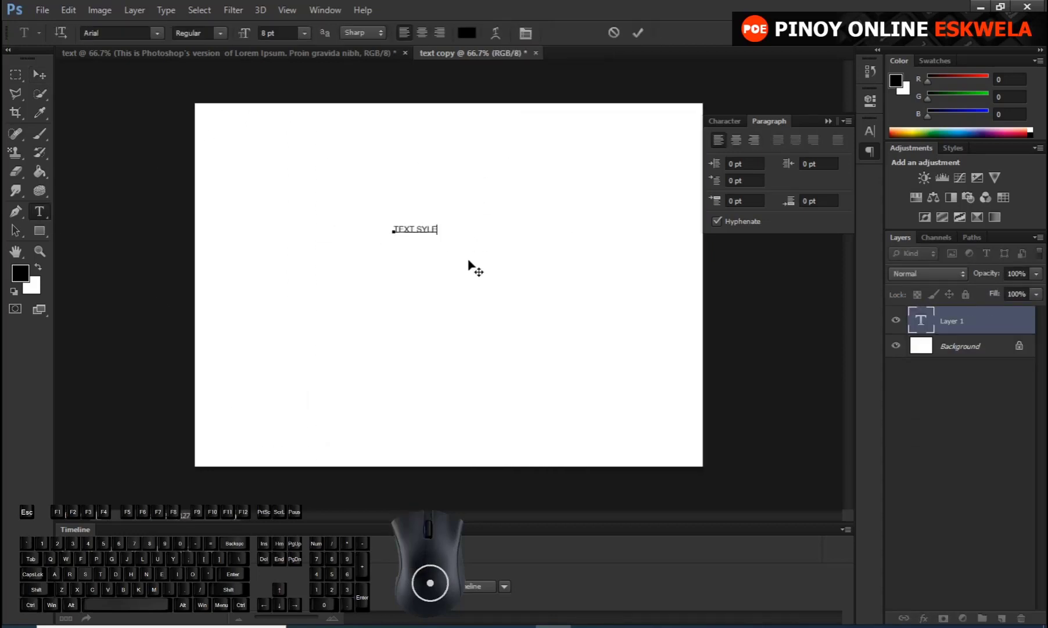
{"action": "left_click", "coordinate": [472, 229]}
{"action": "left_click_drag", "start_coordinate": [440, 235], "coordinate": [614, 260]}
{"action": "type", "text": "T"}
Warp the large "TEXT STYLE" with the Arc Lower style and slightly reduce its bend.
{"action": "left_click", "coordinate": [496, 34]}
{"action": "left_click", "coordinate": [756, 216]}
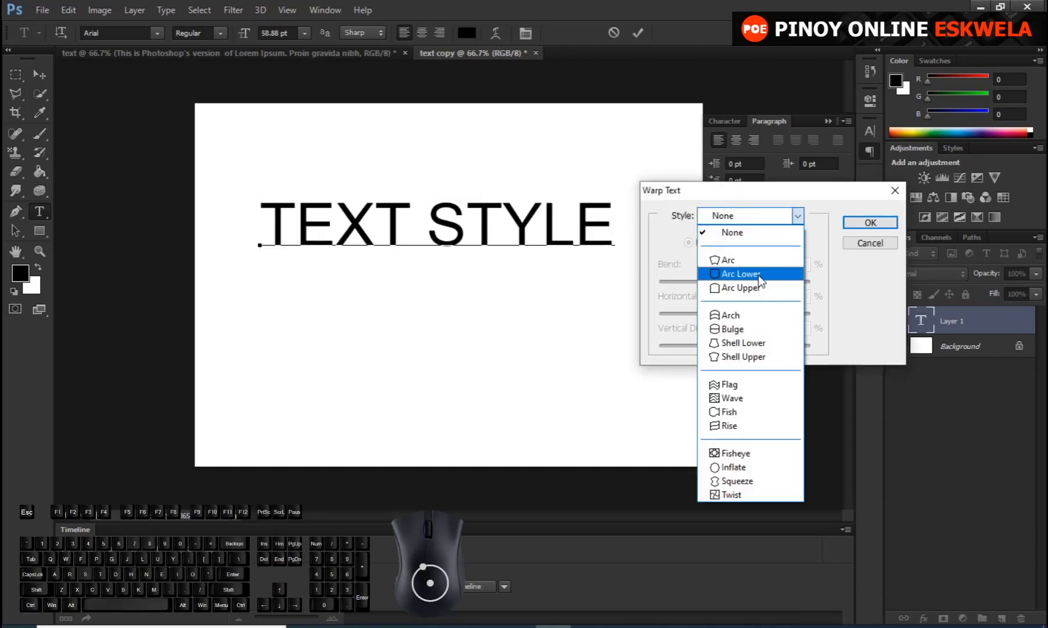
{"action": "left_click", "coordinate": [759, 275]}
{"action": "mouse_move", "coordinate": [772, 281]}
{"action": "left_mouse_down"}
{"action": "mouse_move", "coordinate": [740, 281]}
{"action": "mouse_move", "coordinate": [762, 281]}
{"action": "left_mouse_up"}
{"action": "left_click", "coordinate": [869, 222]}
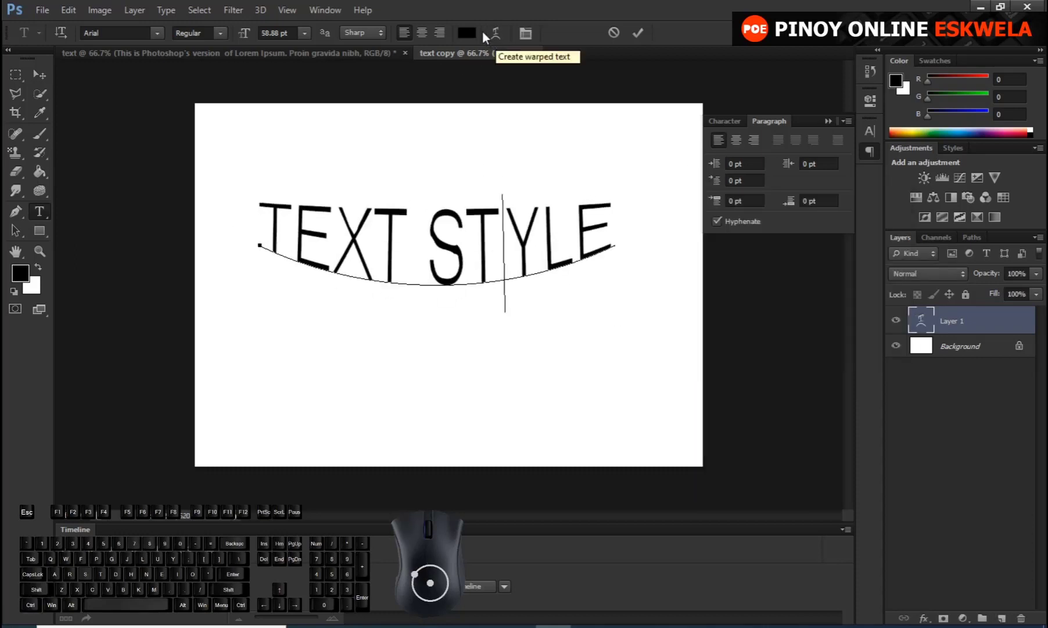
Try the Arch warp, and apply the Flag style with +50% bend and -41% horizontal distortion to "TEXT STYLE".
{"action": "left_click", "coordinate": [495, 33]}
{"action": "left_click", "coordinate": [758, 216]}
{"action": "left_click", "coordinate": [730, 314]}
{"action": "left_click", "coordinate": [759, 216]}
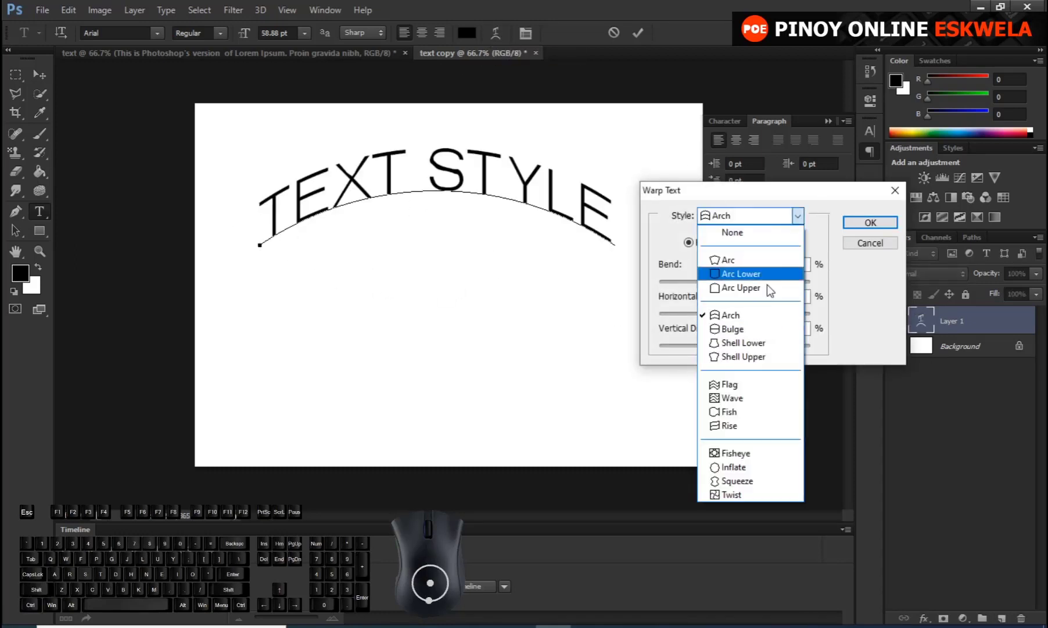
{"action": "left_click", "coordinate": [729, 384]}
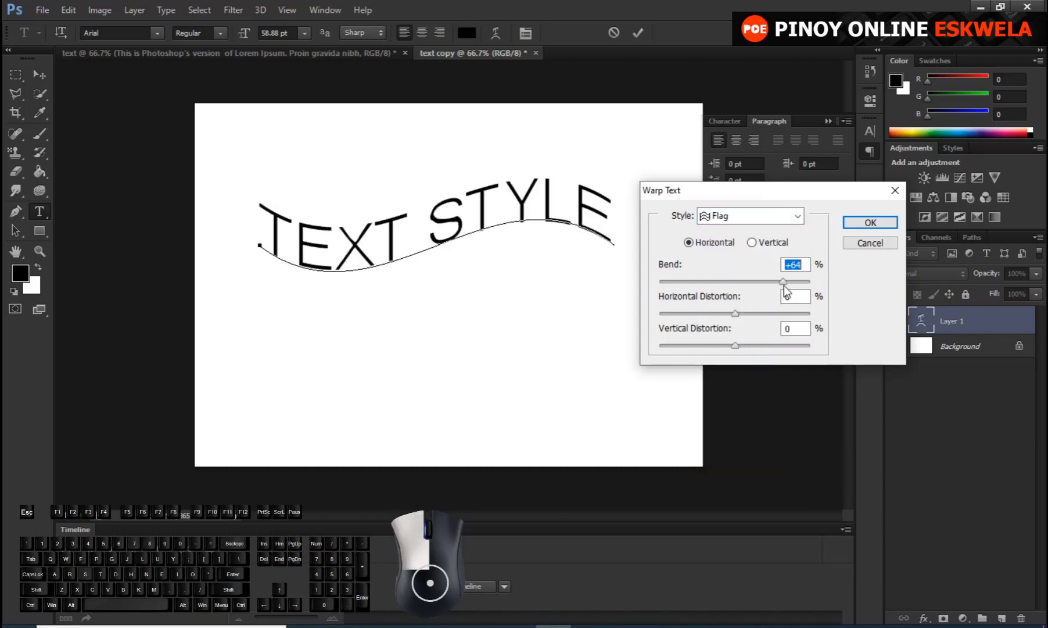
{"action": "left_click_drag", "start_coordinate": [784, 284], "coordinate": [772, 282]}
{"action": "left_click_drag", "start_coordinate": [735, 314], "coordinate": [705, 314]}
{"action": "left_click", "coordinate": [870, 222]}
Try the Wave, Fish and Fisheye warp styles on "TEXT STYLE", and choose Squeeze.
{"action": "left_click", "coordinate": [496, 32]}
{"action": "left_click", "coordinate": [761, 216]}
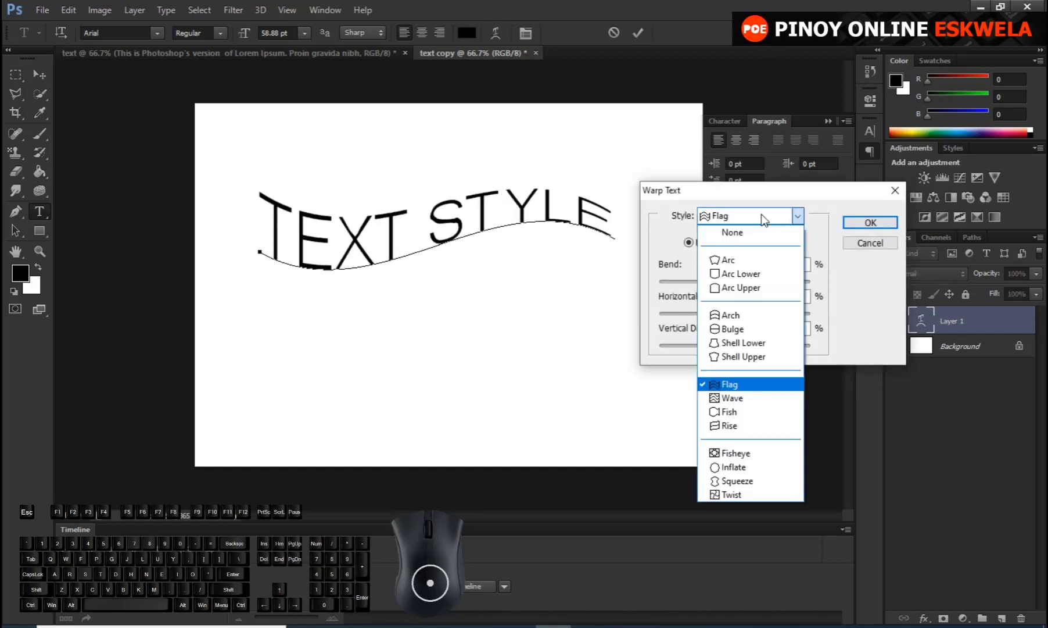
{"action": "left_click", "coordinate": [732, 398]}
{"action": "left_click", "coordinate": [763, 216]}
{"action": "left_click", "coordinate": [733, 412]}
{"action": "left_click", "coordinate": [758, 216]}
{"action": "left_click", "coordinate": [737, 454]}
{"action": "left_click", "coordinate": [759, 217]}
{"action": "left_click", "coordinate": [740, 481]}
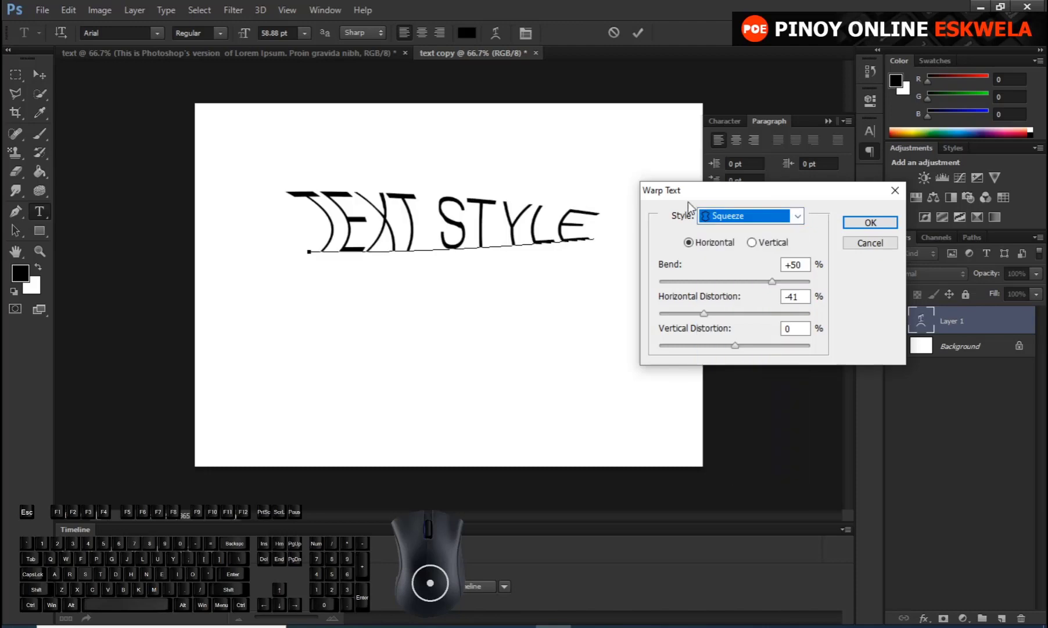